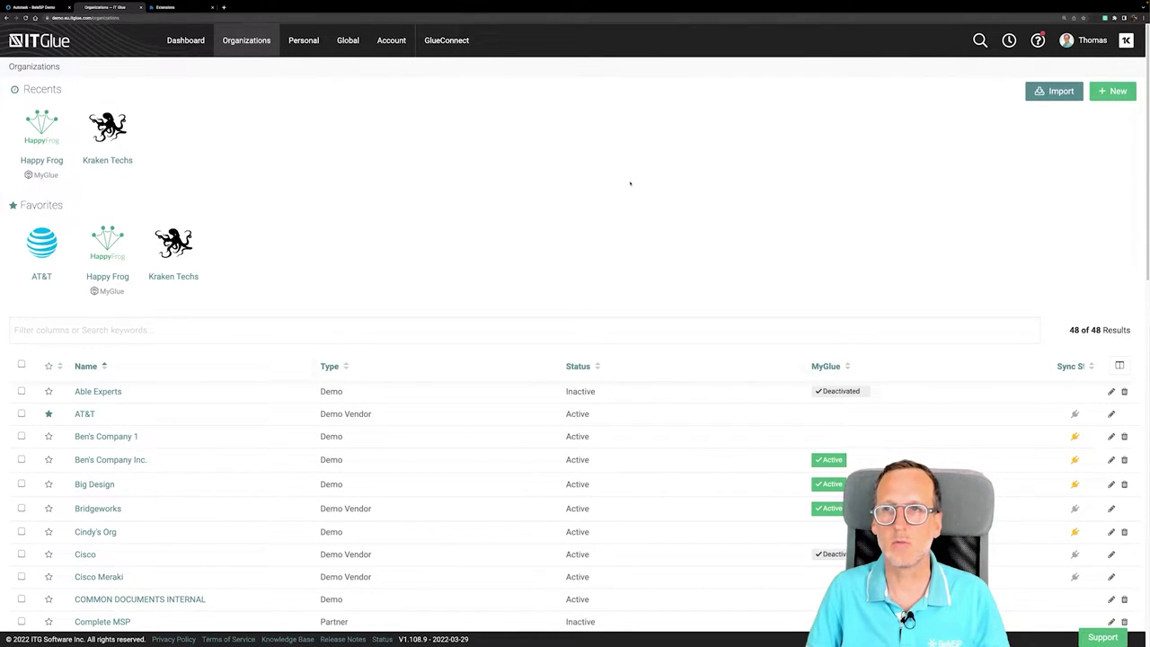
- Search all organizations for "happy" in the global search, then close the search
{"action": "left_click", "coordinate": [980, 41]}
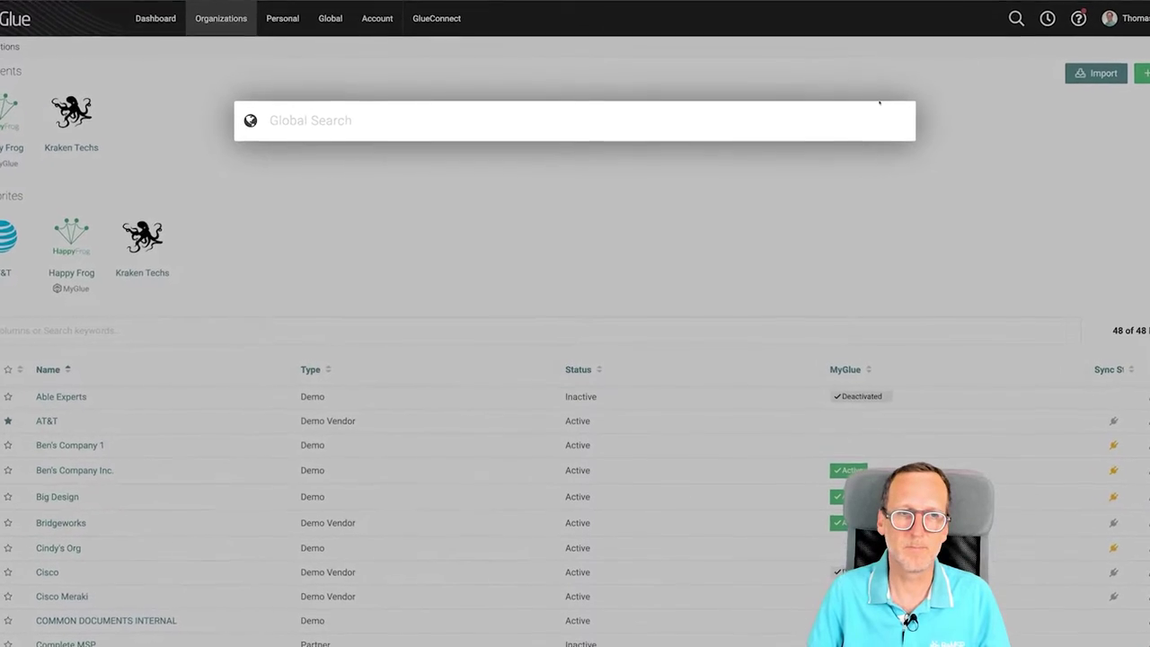
{"action": "type", "text": "happy"}
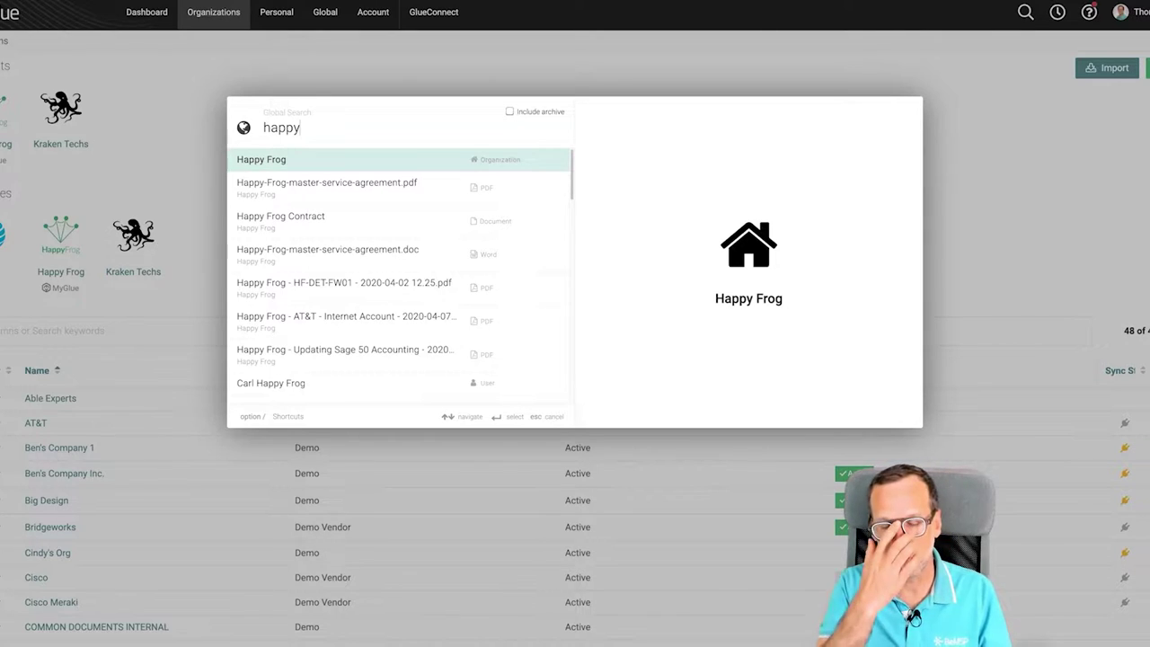
{"action": "key", "text": "Escape"}
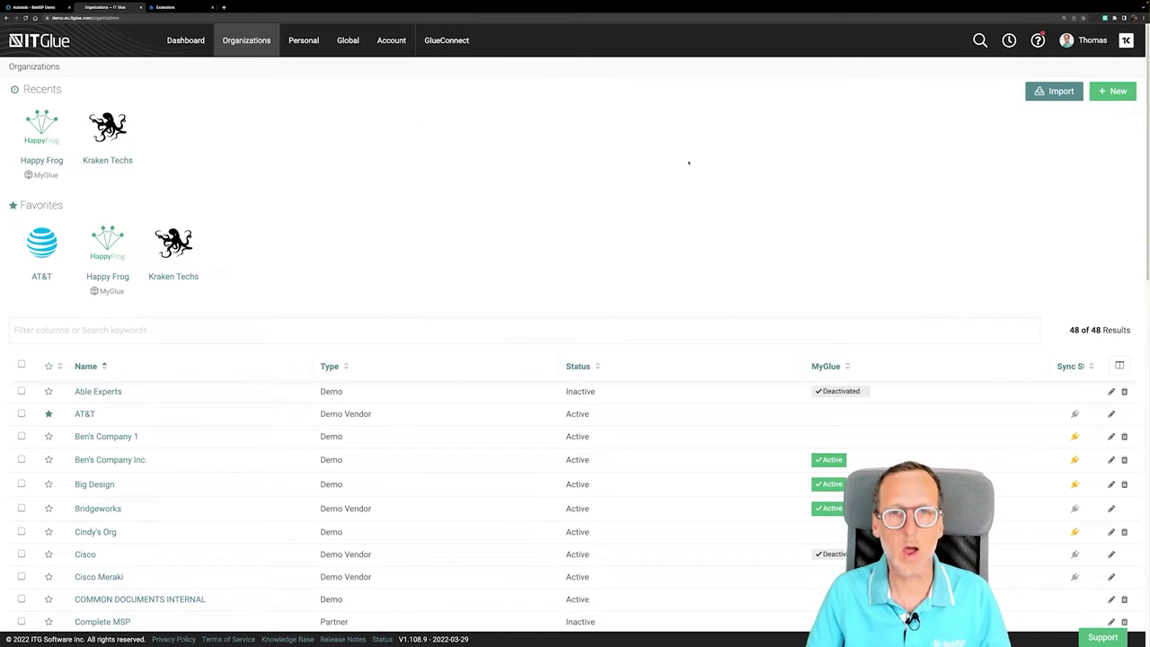
- Reopen the global search, clear the "happy" search term and close the search
{"action": "key", "text": "q"}
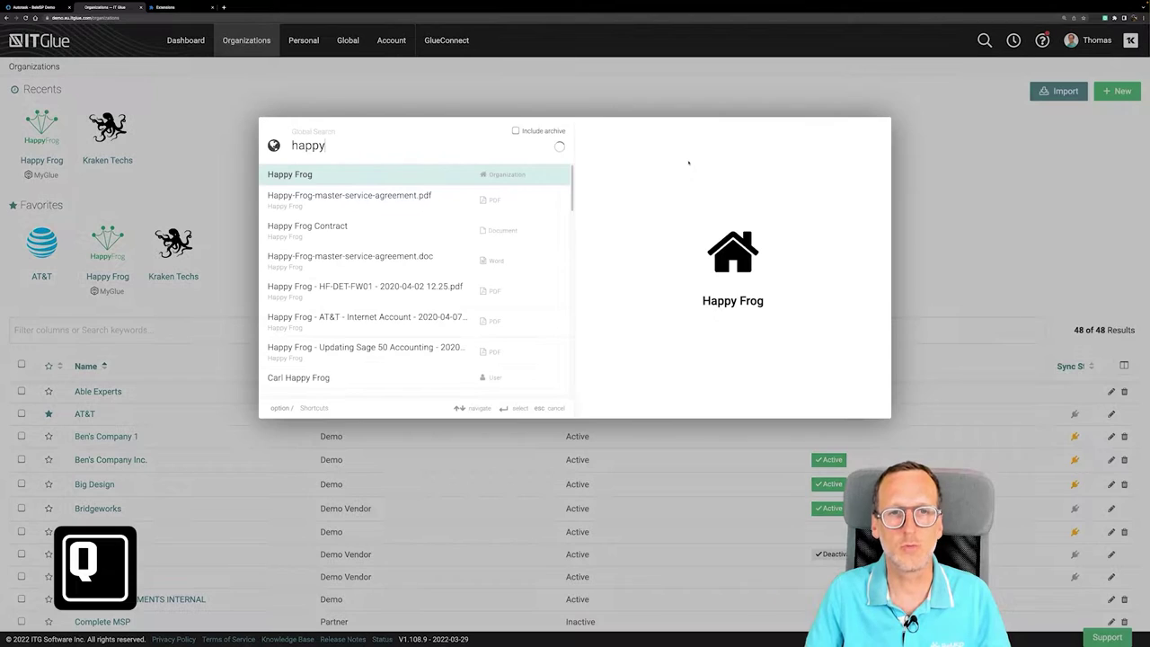
{"action": "key", "text": "BackSpace"}
{"action": "key", "text": "BackSpace"}
{"action": "key", "text": "BackSpace"}
{"action": "key", "text": "BackSpace"}
{"action": "key", "text": "BackSpace"}
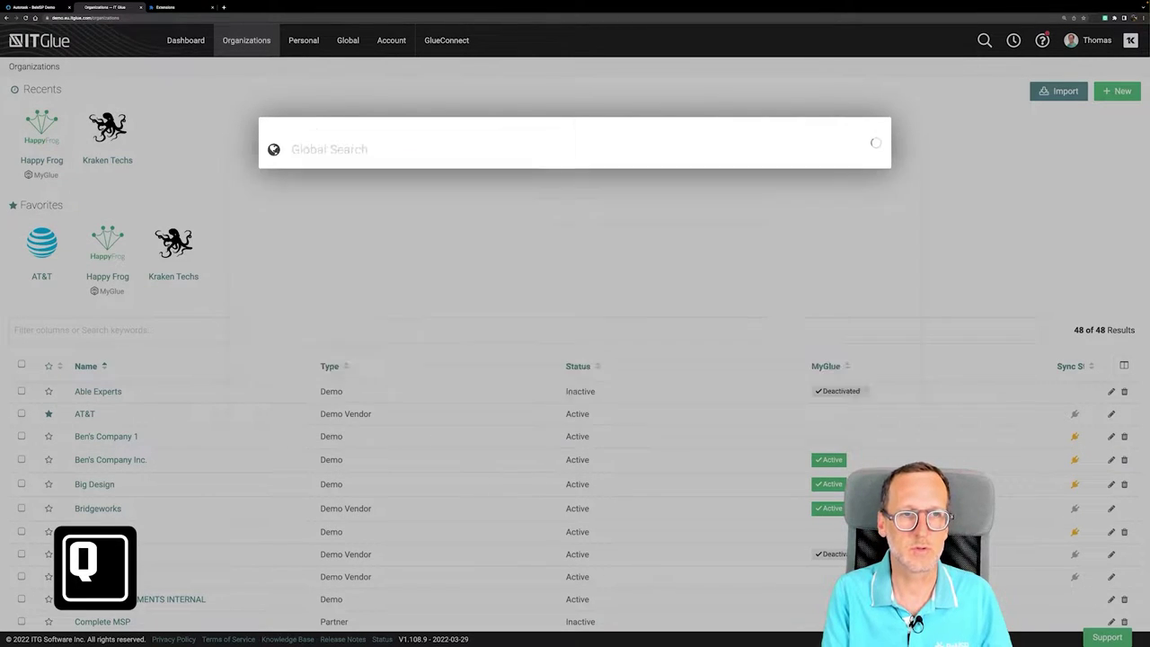
{"action": "left_click", "coordinate": [908, 191]}
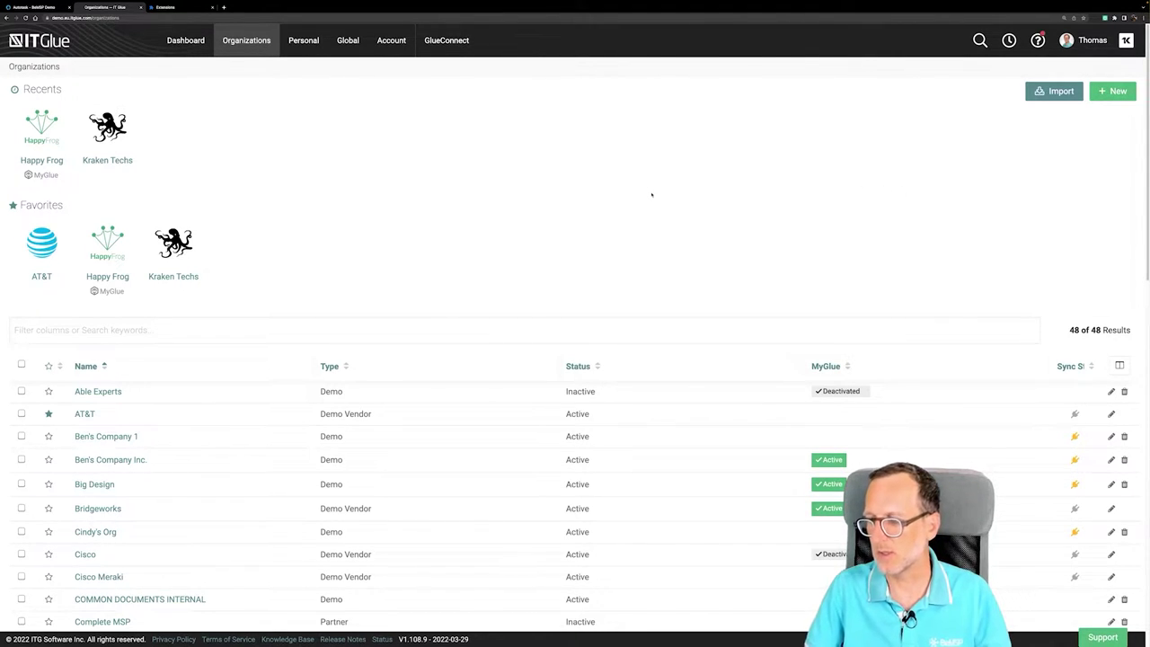
- Open the IT Glue browser extension to view its options and close it
{"action": "left_click", "coordinate": [1112, 17]}
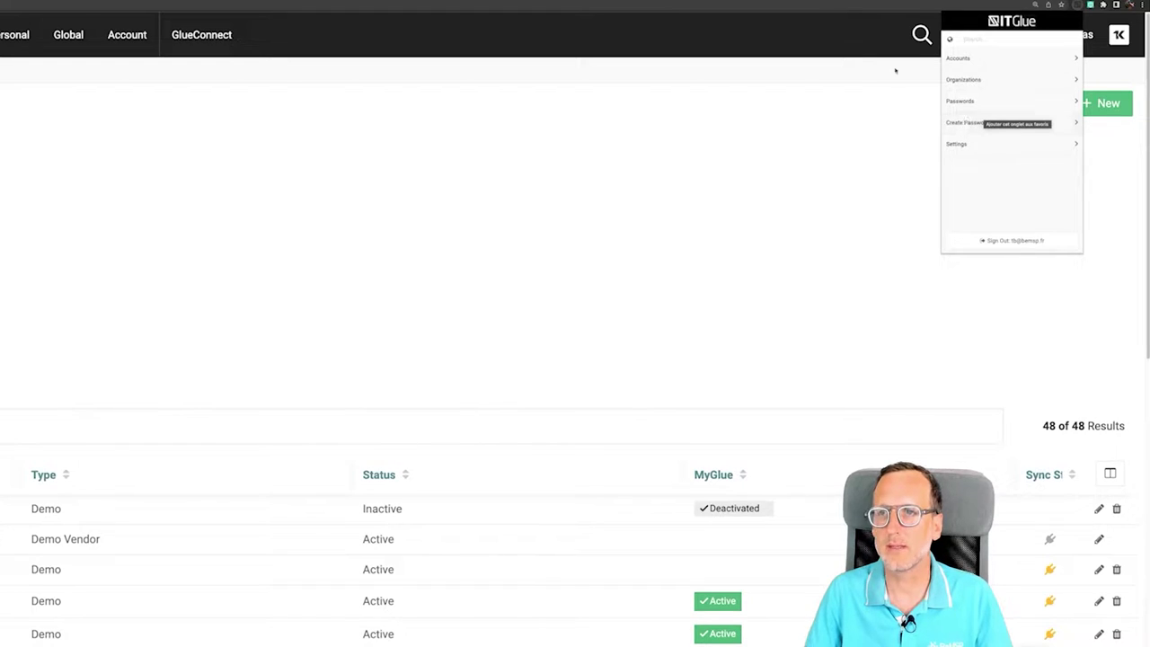
{"action": "left_click", "coordinate": [857, 135]}
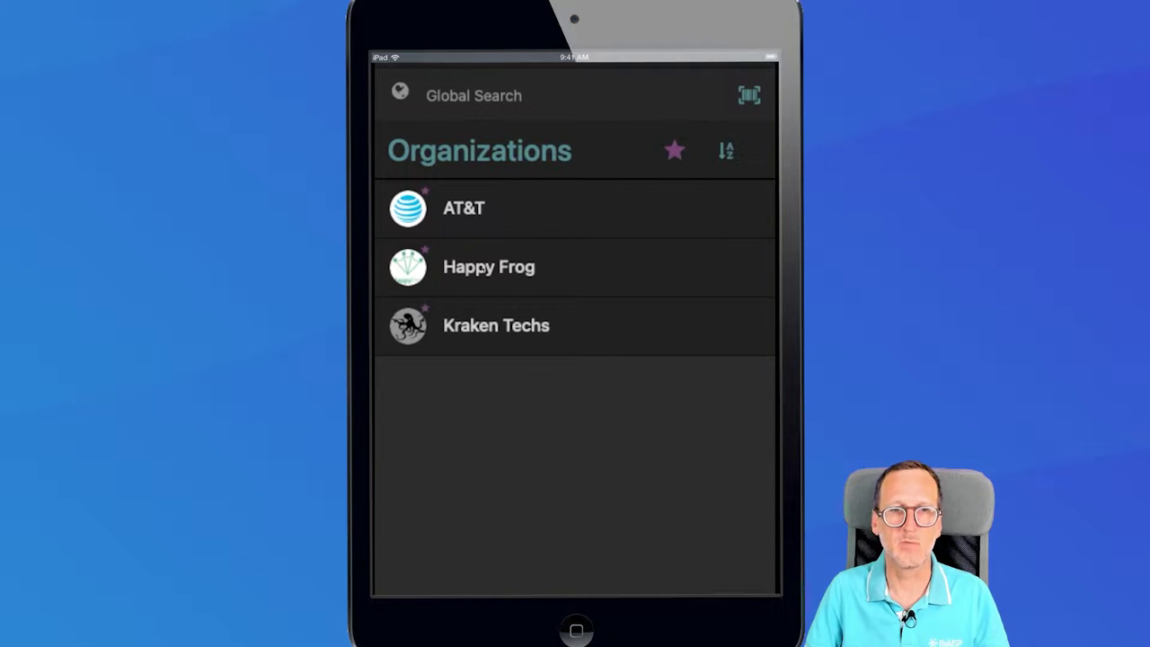
- Open the Happy Frog organization in the mobile app and look through its asset categories
{"action": "left_click", "coordinate": [485, 268]}
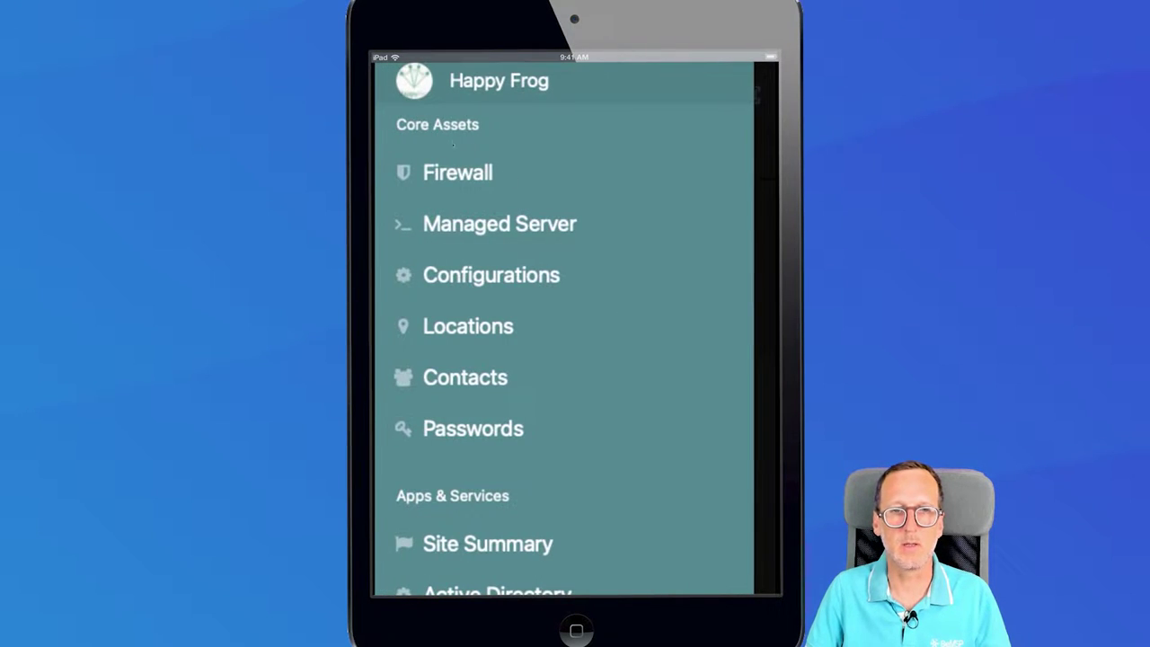
{"action": "scroll", "coordinate": [452, 134], "scroll_direction": "down", "scroll_amount": 3}
{"action": "scroll", "coordinate": [508, 315], "scroll_direction": "up", "scroll_amount": 3}
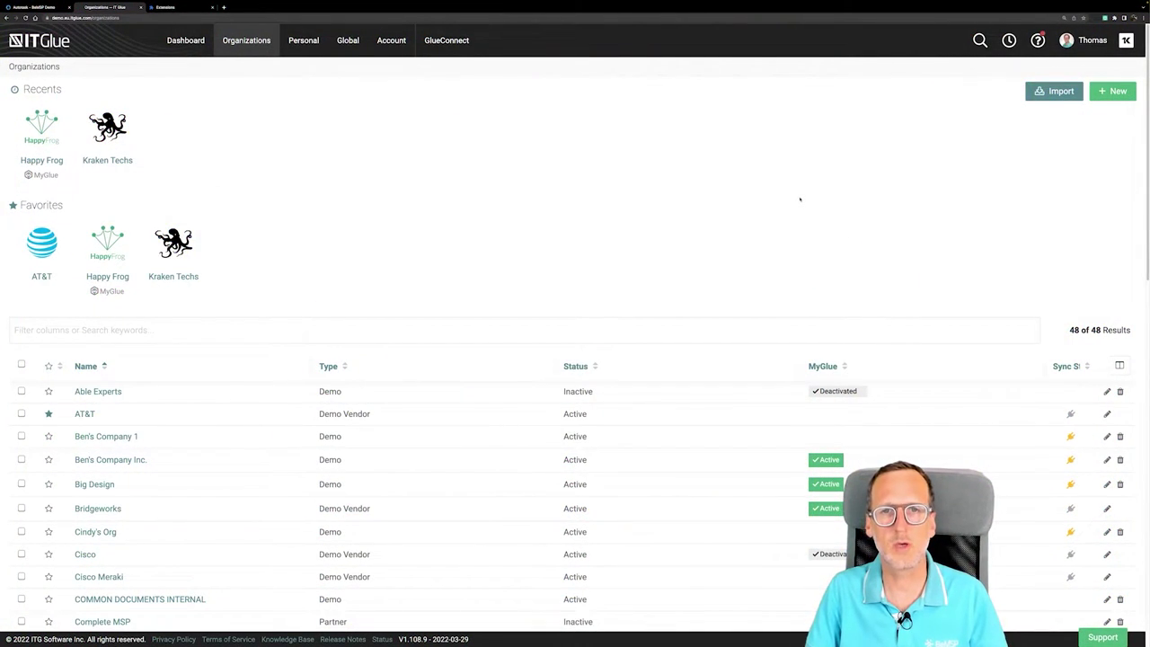
- Open the Happy Frog organization from the recents and review its description, quick notes, dashboard widgets and activity feed
{"action": "left_click", "coordinate": [41, 135]}
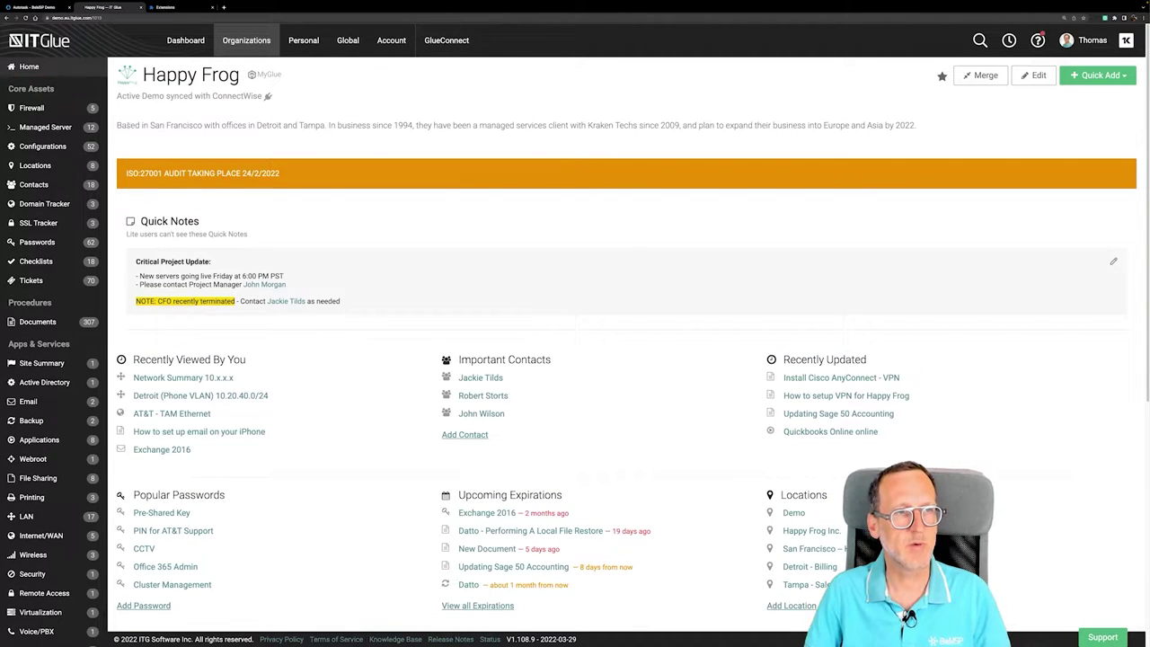
{"action": "left_click_drag", "start_coordinate": [117, 125], "coordinate": [329, 127]}
{"action": "left_click", "coordinate": [340, 128]}
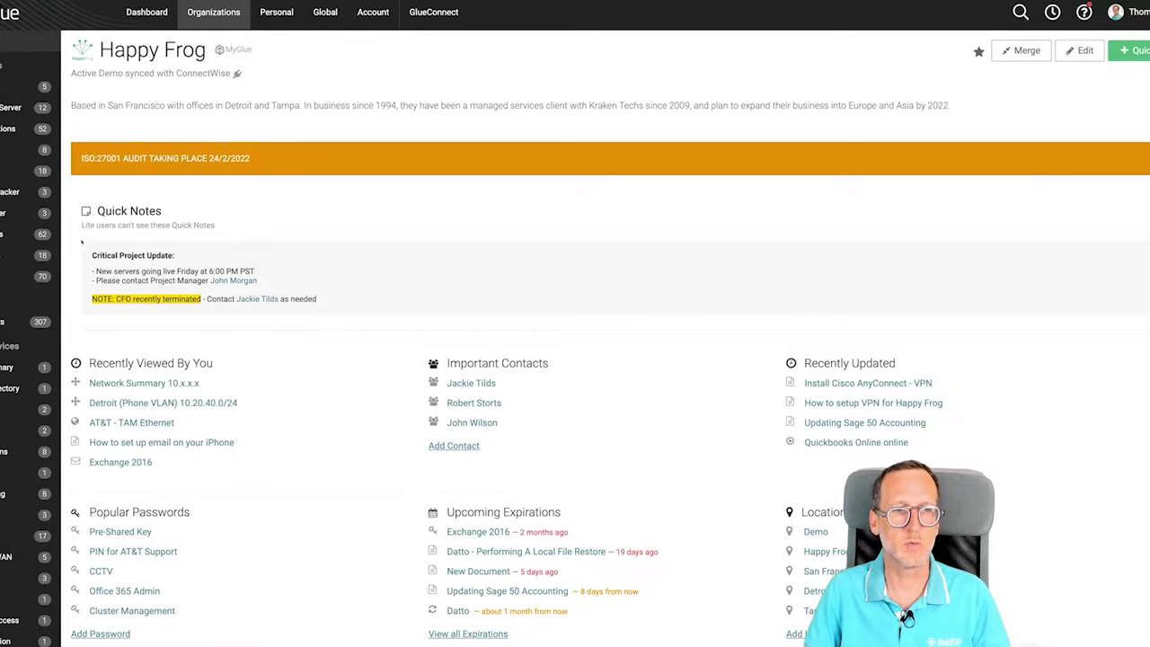
{"action": "scroll", "coordinate": [629, 270], "scroll_direction": "down", "scroll_amount": 3}
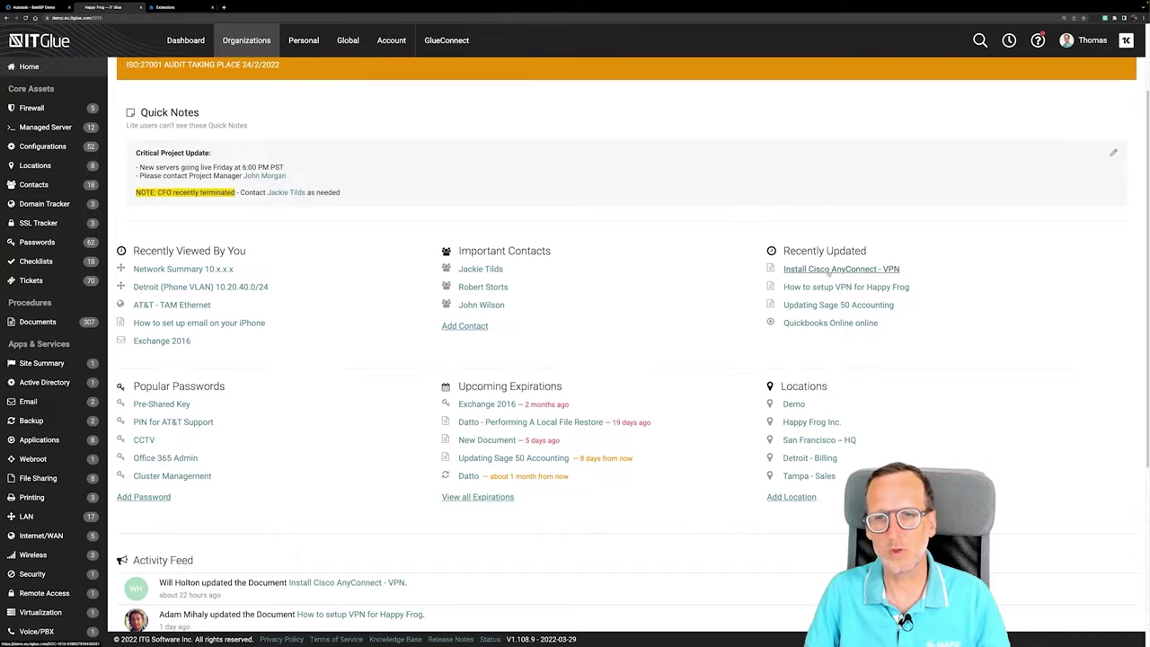
{"action": "scroll", "coordinate": [720, 285], "scroll_direction": "down", "scroll_amount": 3}
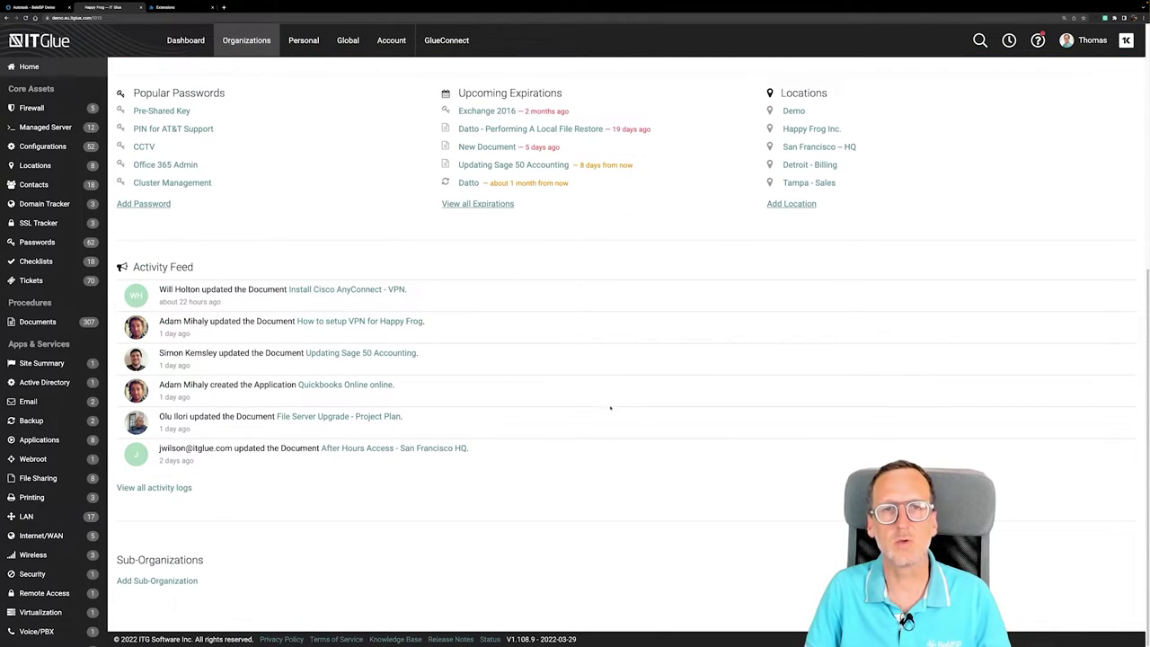
{"action": "scroll", "coordinate": [675, 430], "scroll_direction": "up", "scroll_amount": 4}
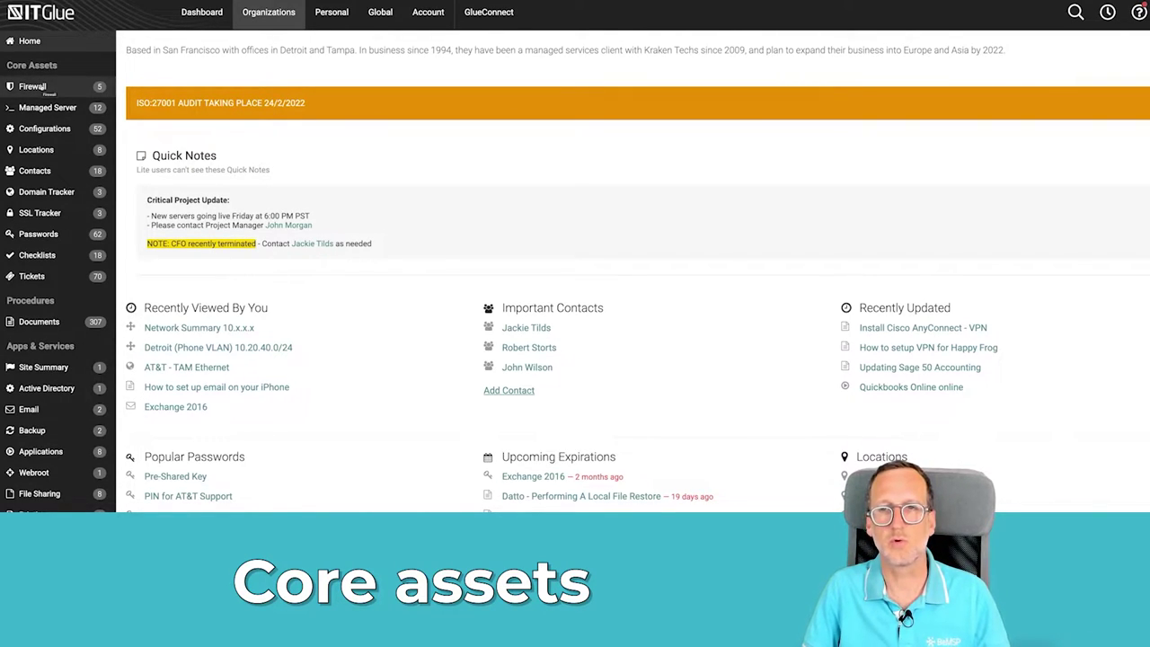
- Browse Happy Frog's configurations, locations, contacts, domain tracker, SSL tracker and passwords lists
{"action": "left_click", "coordinate": [43, 128]}
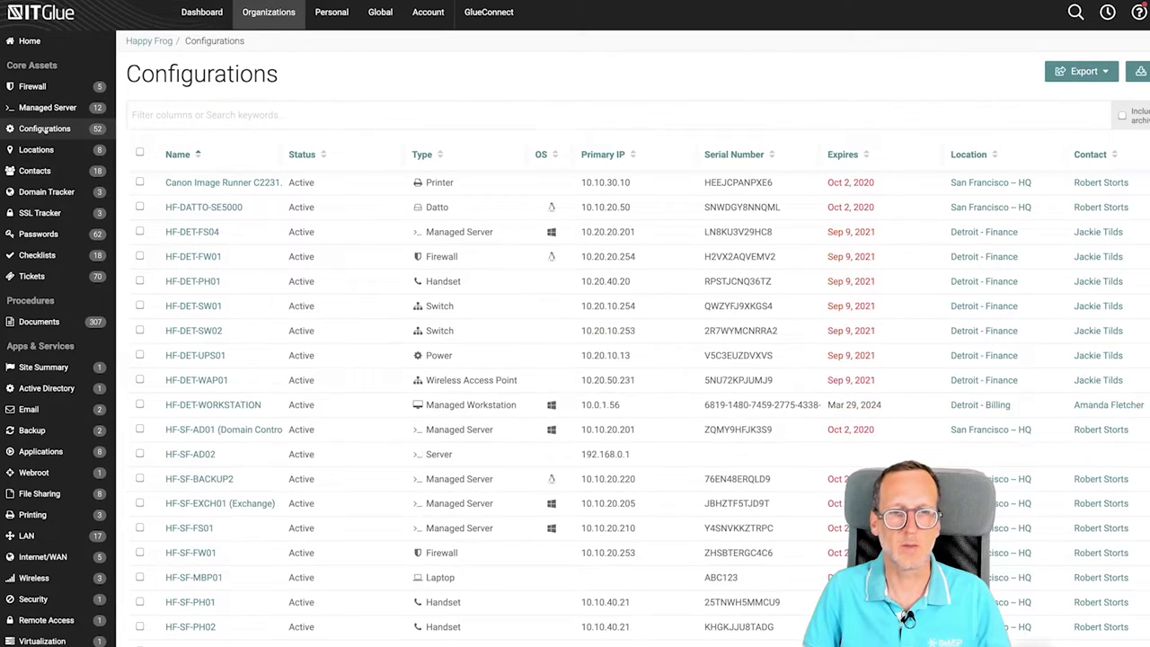
{"action": "left_click", "coordinate": [36, 159]}
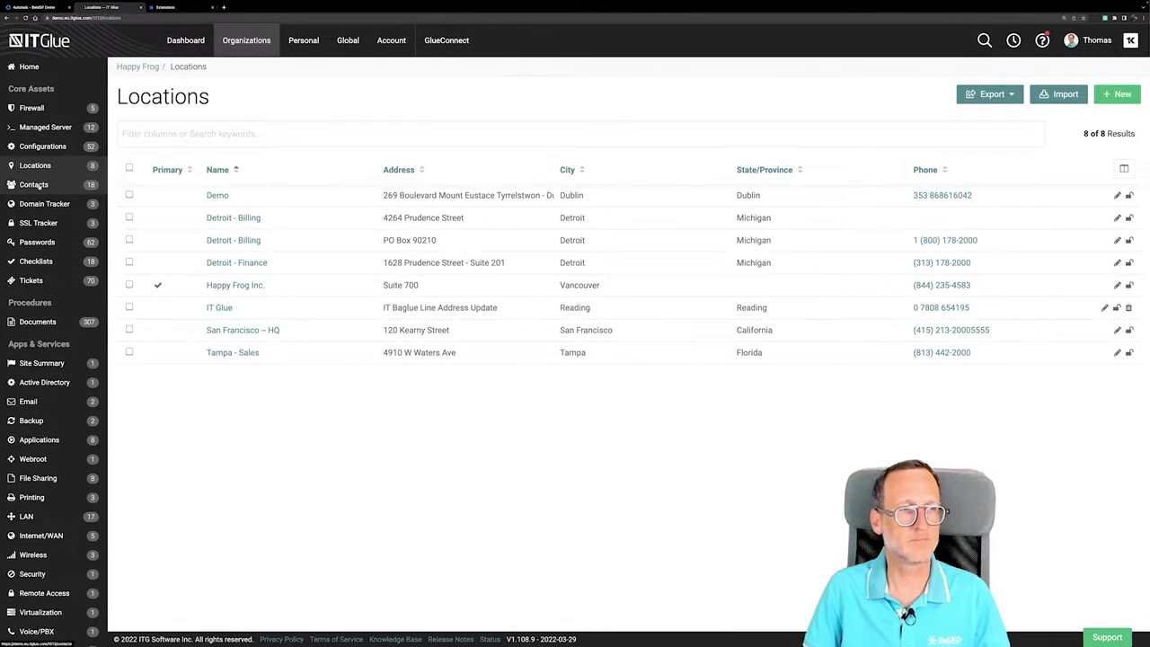
{"action": "left_click", "coordinate": [35, 184]}
{"action": "left_click", "coordinate": [43, 204]}
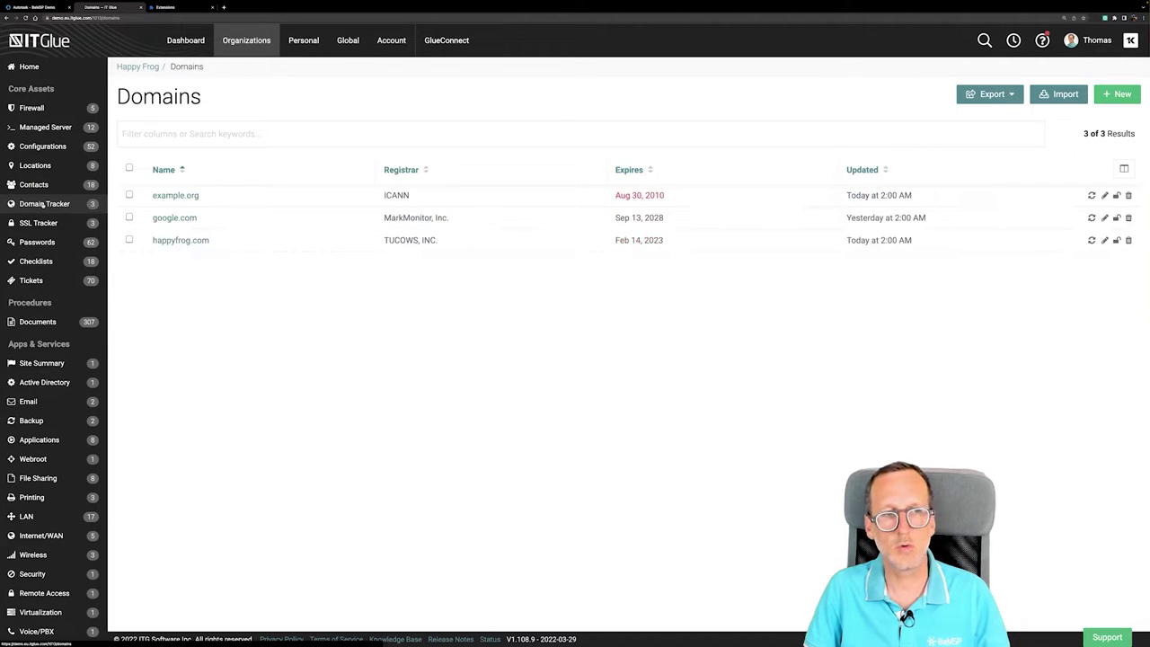
{"action": "left_click", "coordinate": [41, 223]}
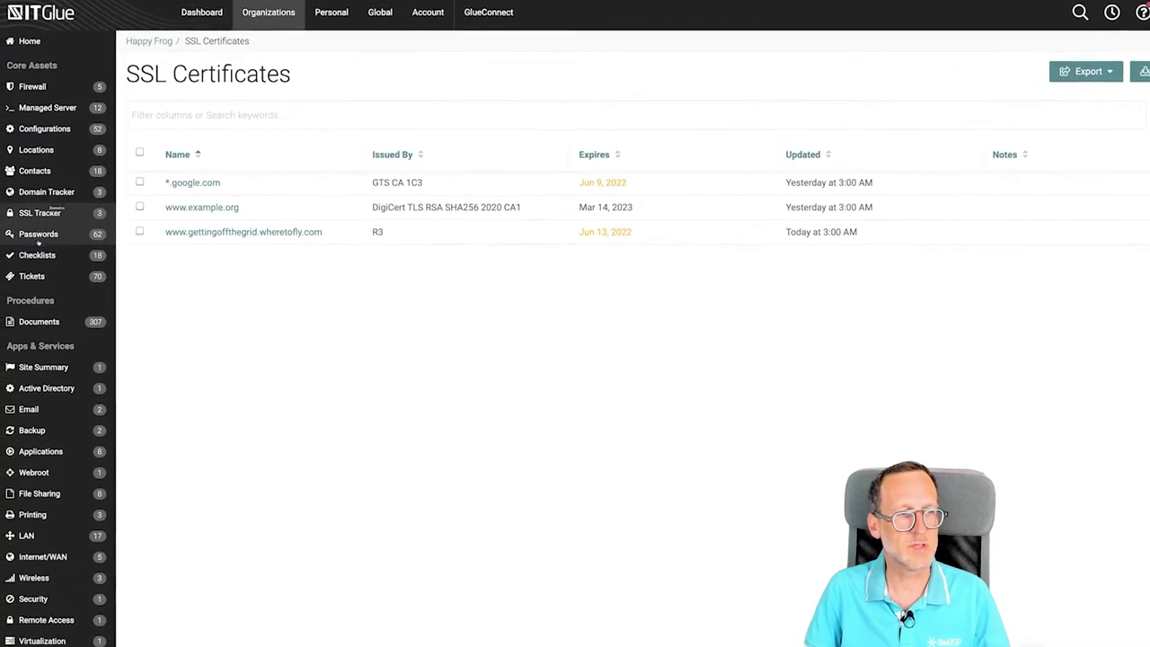
{"action": "left_click", "coordinate": [34, 236]}
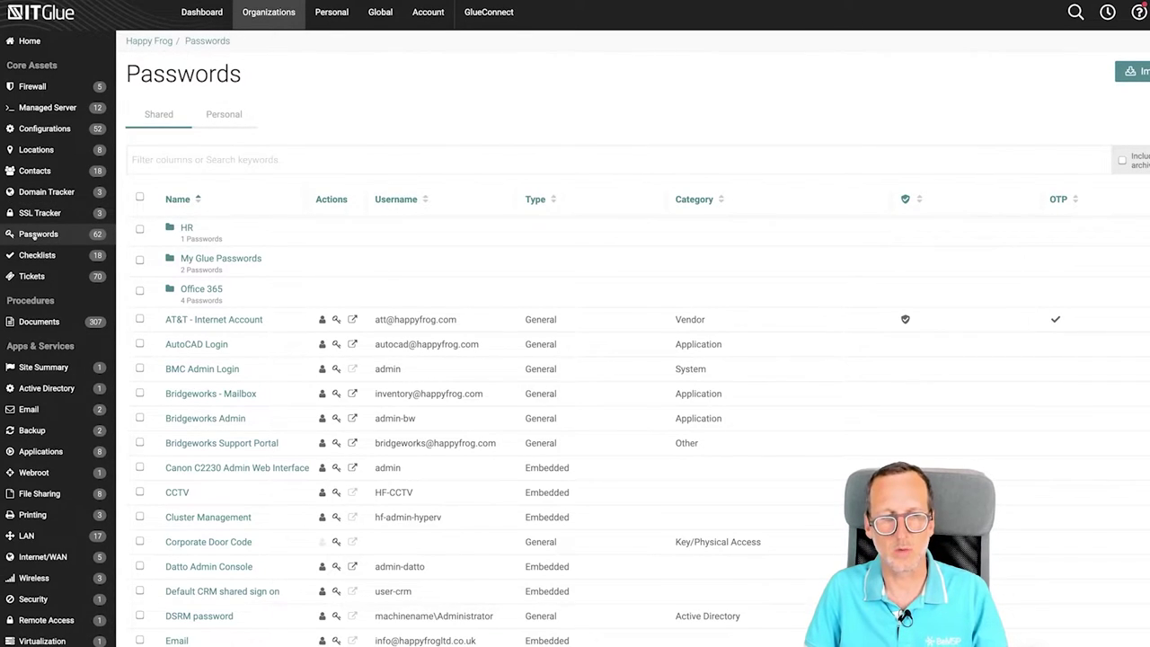
- Show Happy Frog's documents list and look over the Apps & Services and Operations asset categories
{"action": "left_click", "coordinate": [40, 322]}
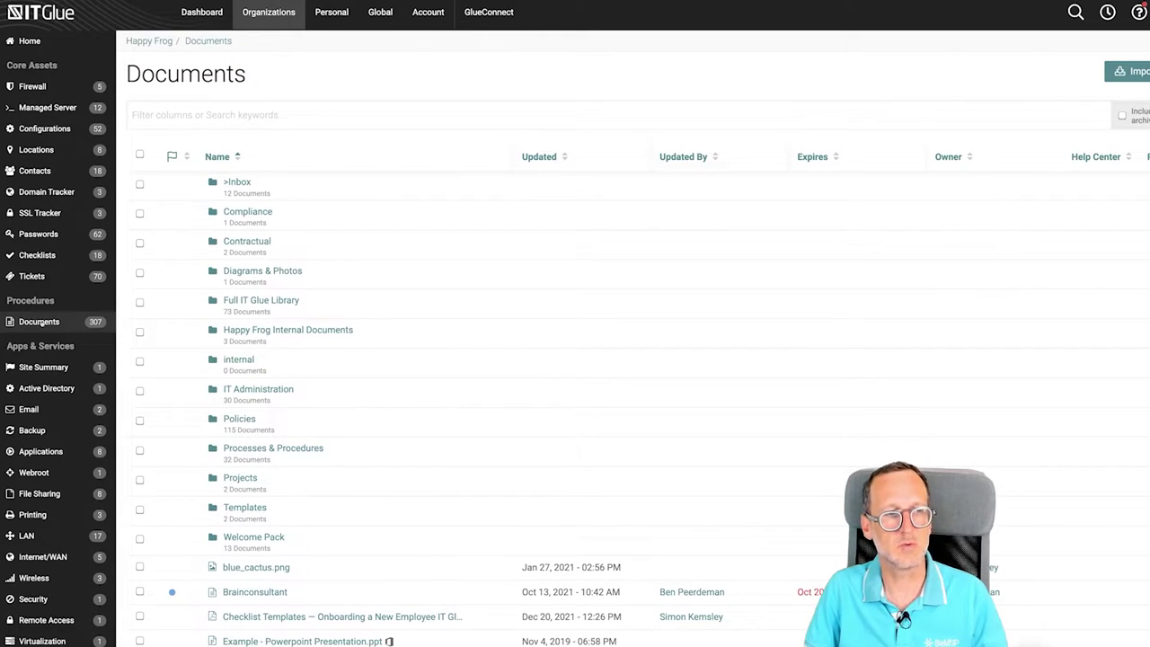
{"action": "scroll", "coordinate": [42, 326], "scroll_direction": "down", "scroll_amount": 5}
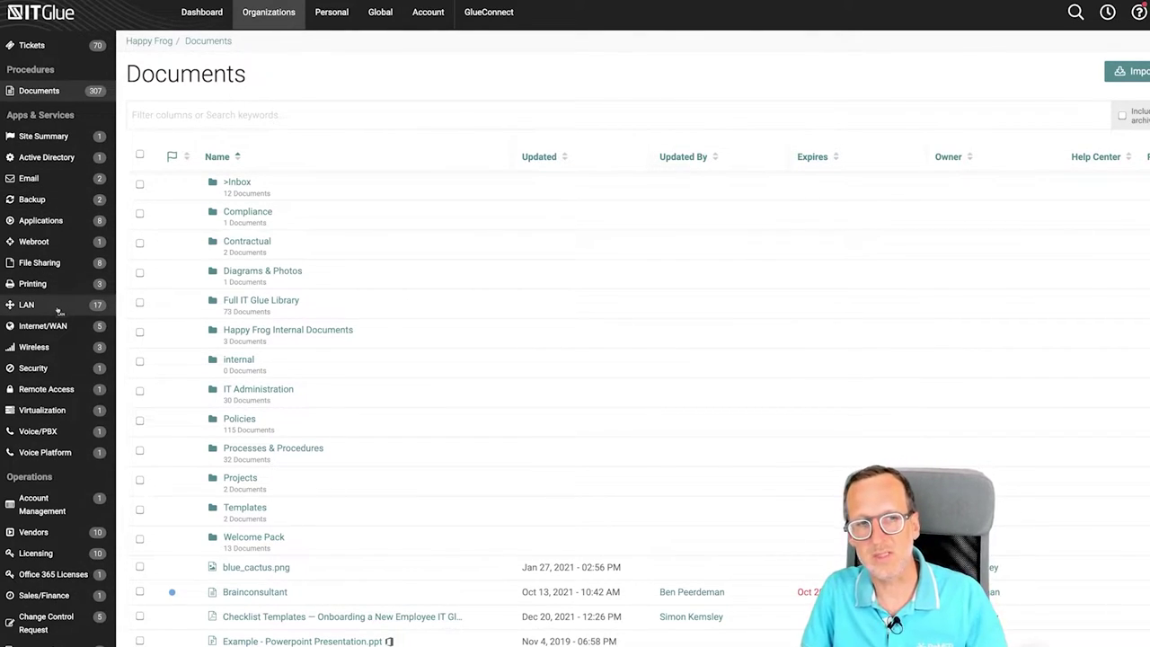
{"action": "scroll", "coordinate": [70, 352], "scroll_direction": "up", "scroll_amount": 3}
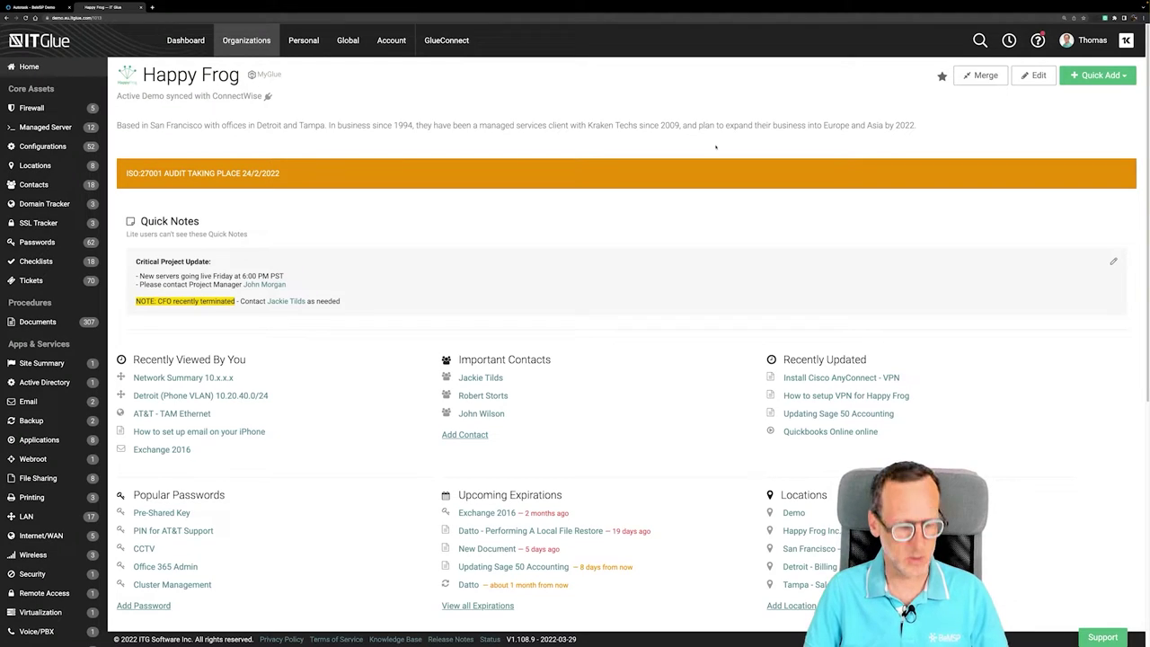
- Search within Happy Frog for "sage" and open the Sage 50 Accounting 2016 application record
{"action": "type", "text": "q"}
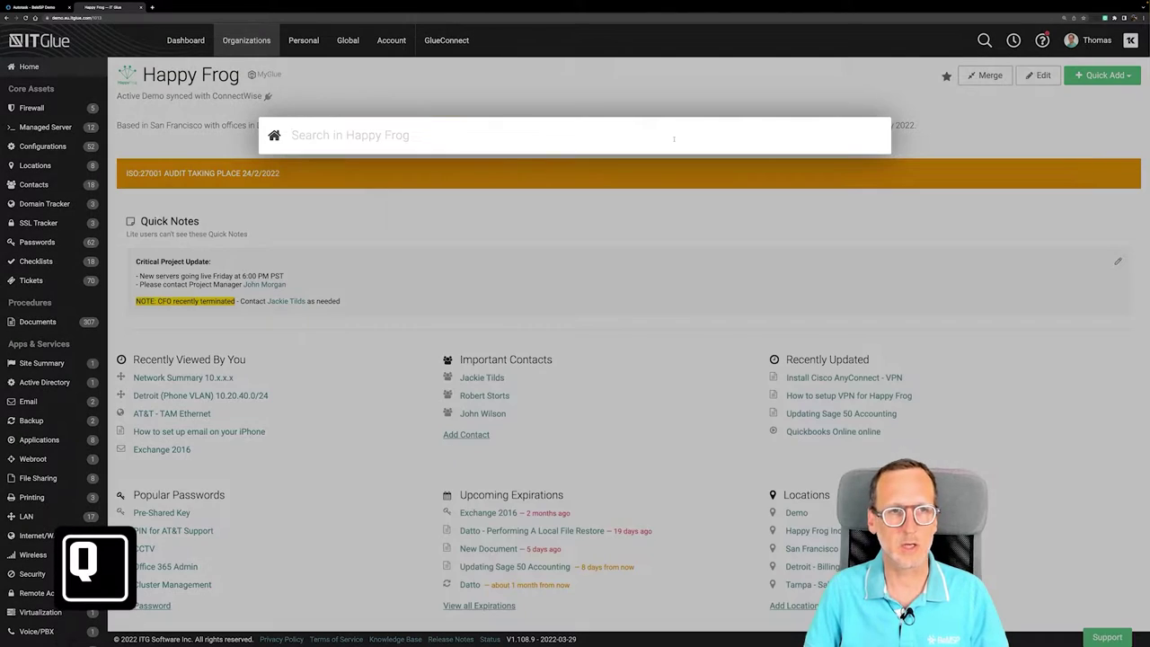
{"action": "type", "text": "sa"}
{"action": "key", "text": "BackSpace"}
{"action": "key", "text": "BackSpace"}
{"action": "type", "text": "sage"}
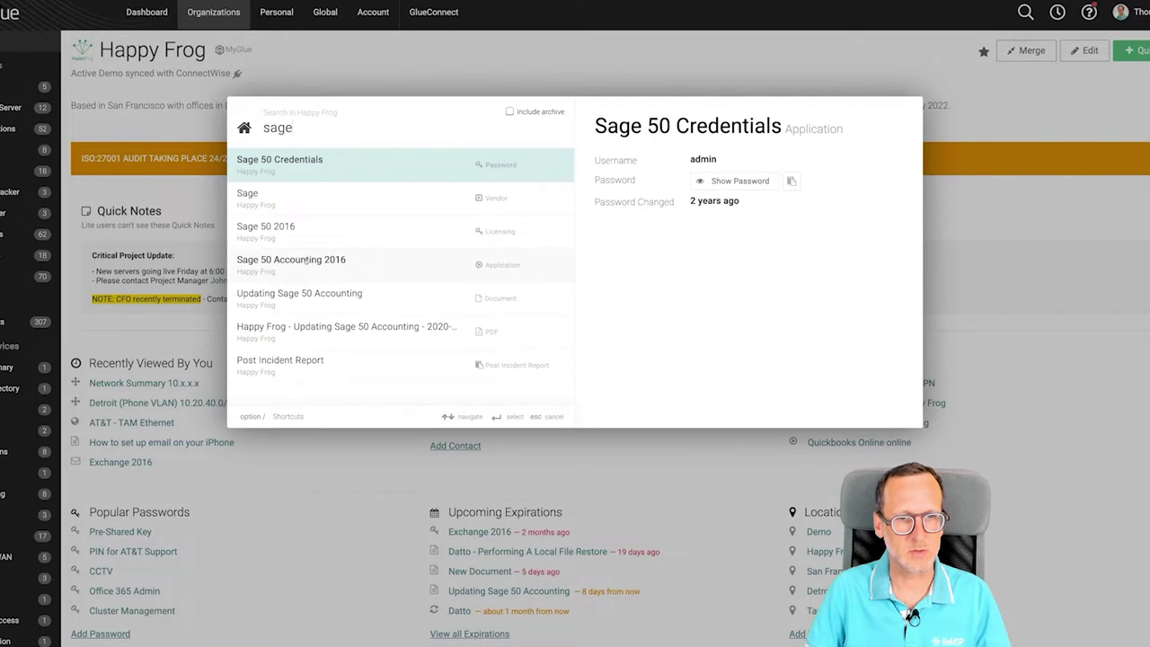
{"action": "key", "text": "Escape"}
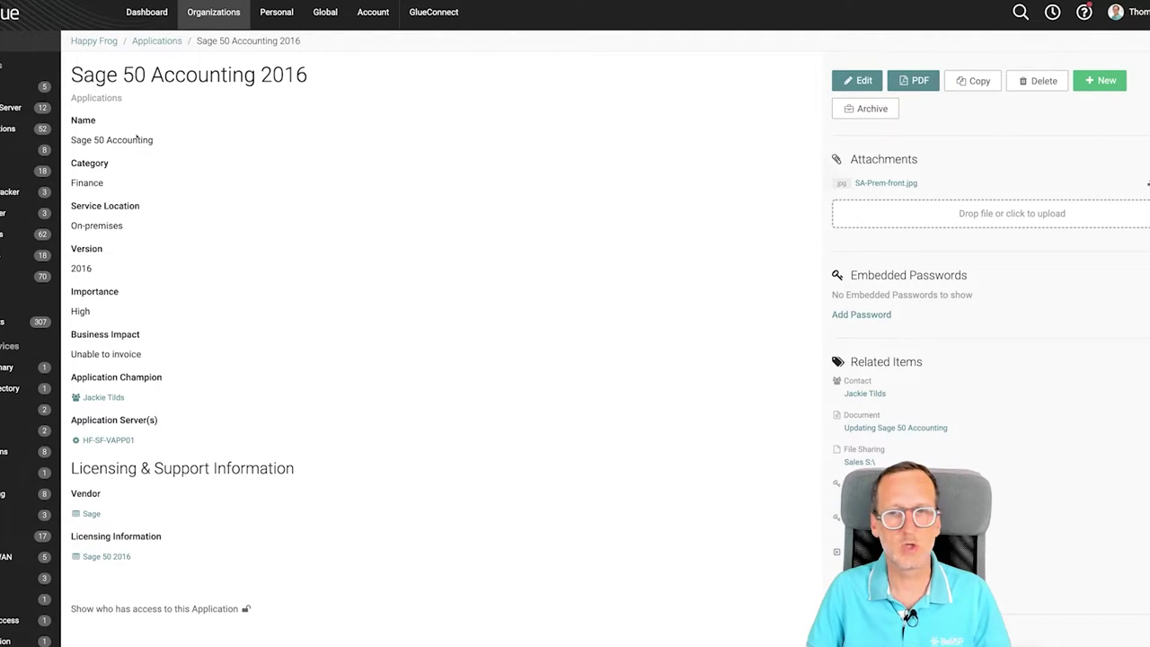
- Review the application record's details and related items, and open the related document Updating Sage 50 Accounting
{"action": "scroll", "coordinate": [108, 206], "scroll_direction": "down", "scroll_amount": 2}
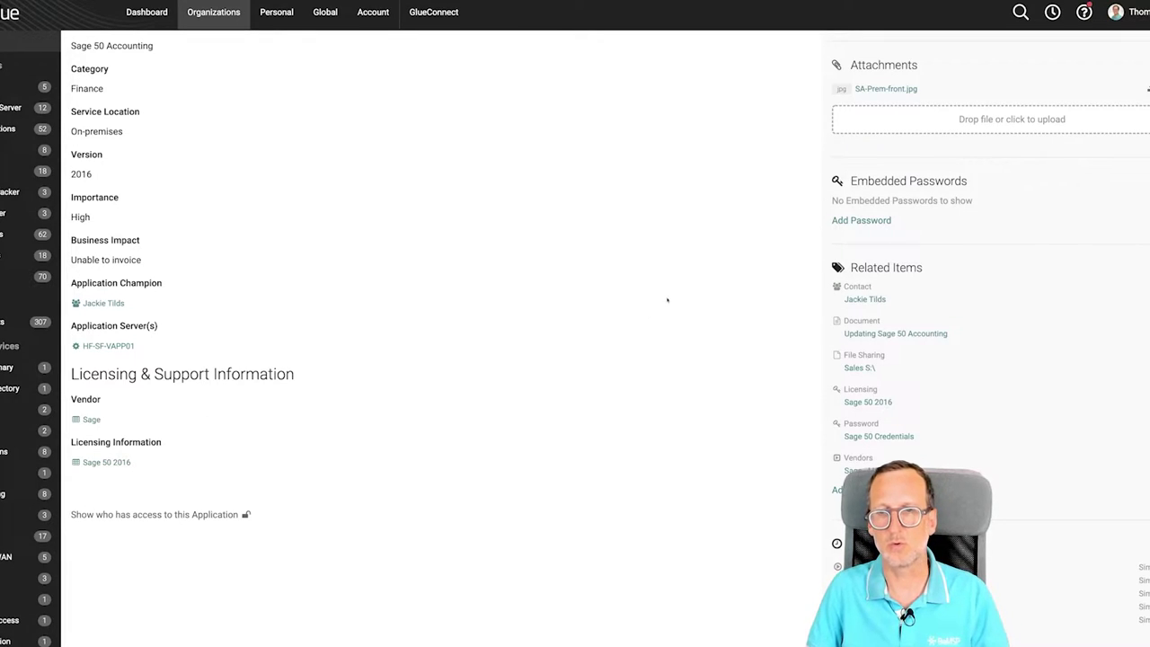
{"action": "scroll", "coordinate": [671, 302], "scroll_direction": "up", "scroll_amount": 2}
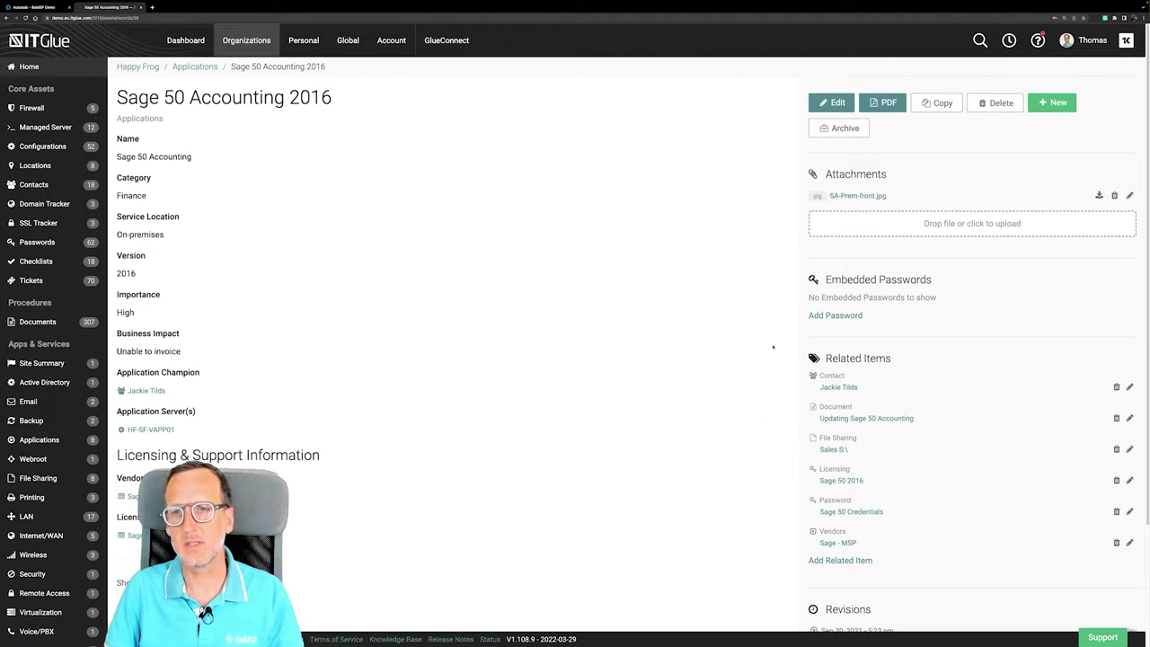
{"action": "scroll", "coordinate": [840, 274], "scroll_direction": "down", "scroll_amount": 3}
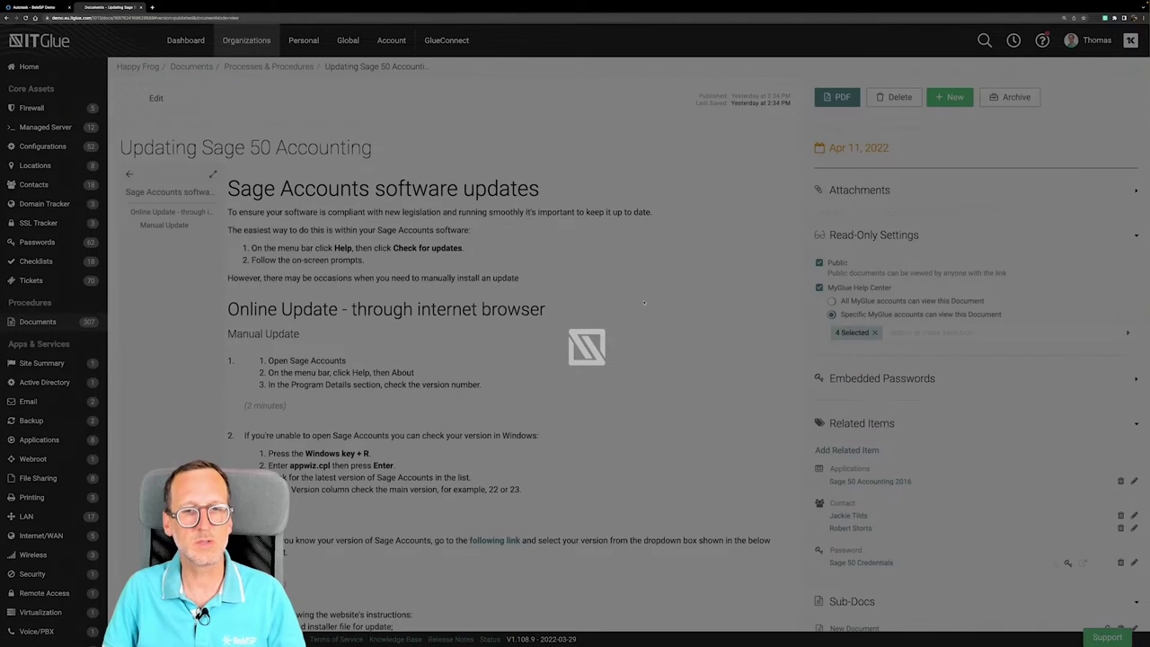
- Read through the Updating Sage 50 Accounting document, including its update instructions, related items, revisions and security settings
{"action": "scroll", "coordinate": [578, 298], "scroll_direction": "down", "scroll_amount": 5}
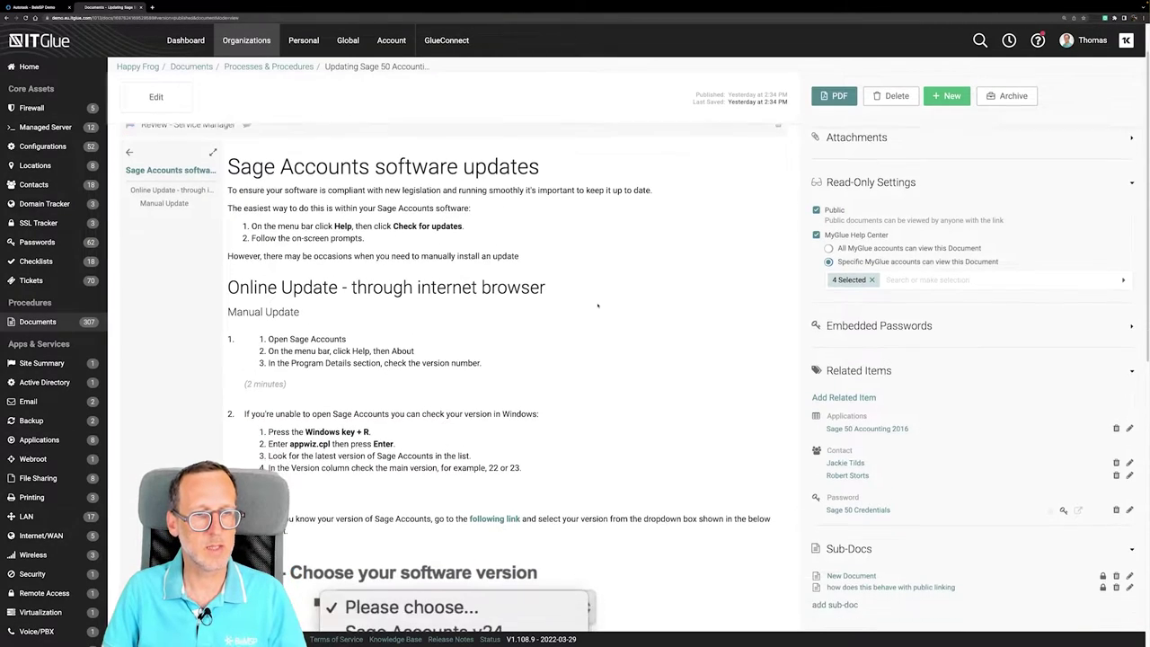
{"action": "scroll", "coordinate": [620, 320], "scroll_direction": "down", "scroll_amount": 2}
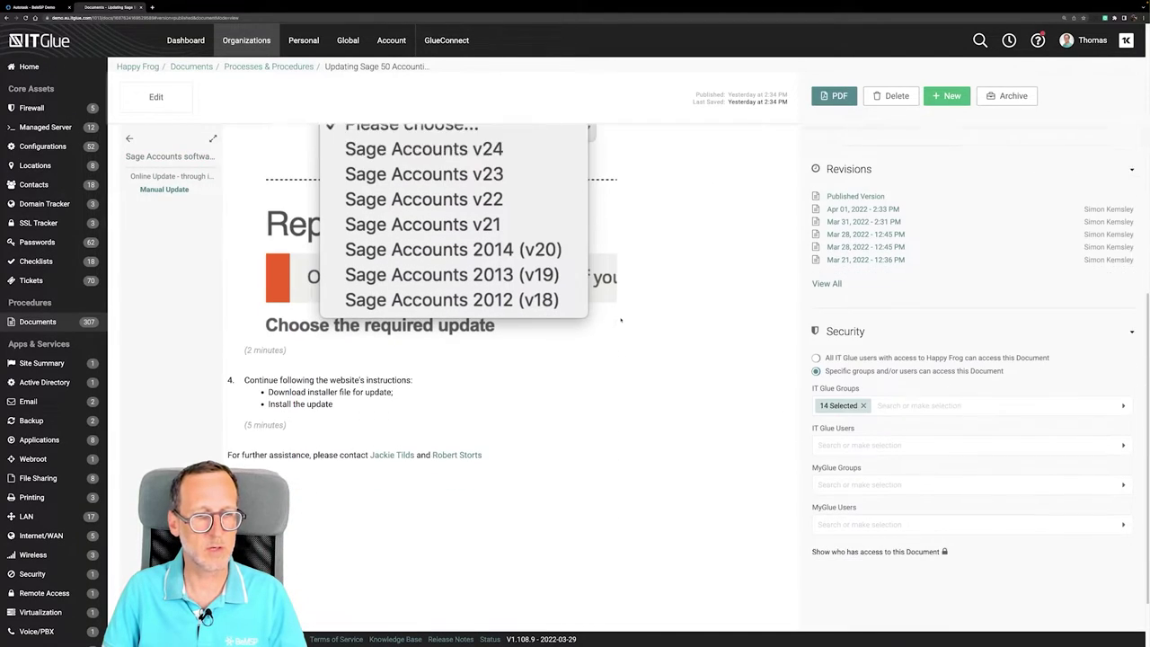
{"action": "scroll", "coordinate": [627, 351], "scroll_direction": "up", "scroll_amount": 4}
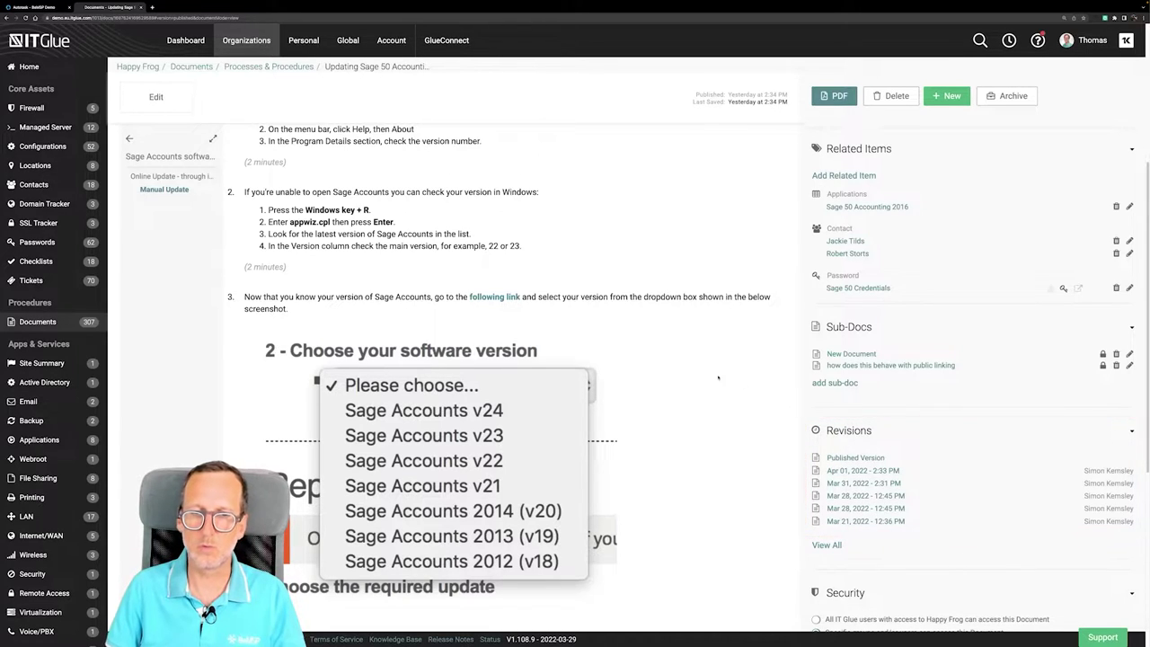
{"action": "scroll", "coordinate": [724, 380], "scroll_direction": "up", "scroll_amount": 2}
{"action": "scroll", "coordinate": [724, 380], "scroll_direction": "up", "scroll_amount": 5}
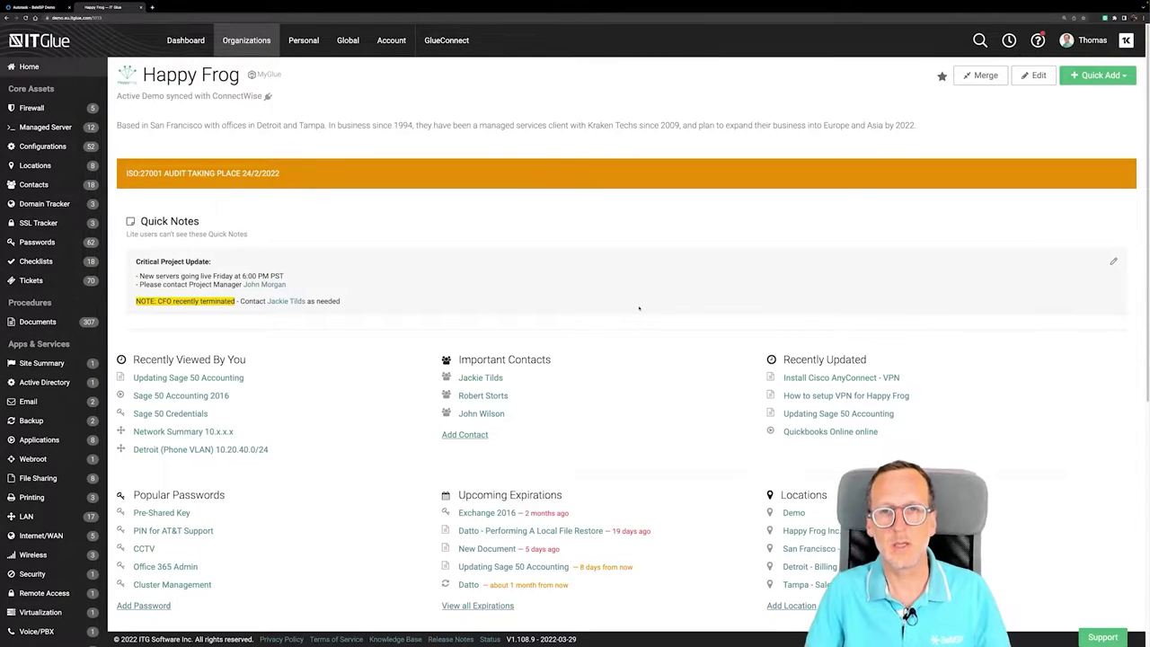
- Search Happy Frog for "hr", open the HR H:\ file share record, and follow its server link HF-SF-FS01
{"action": "key", "text": "q"}
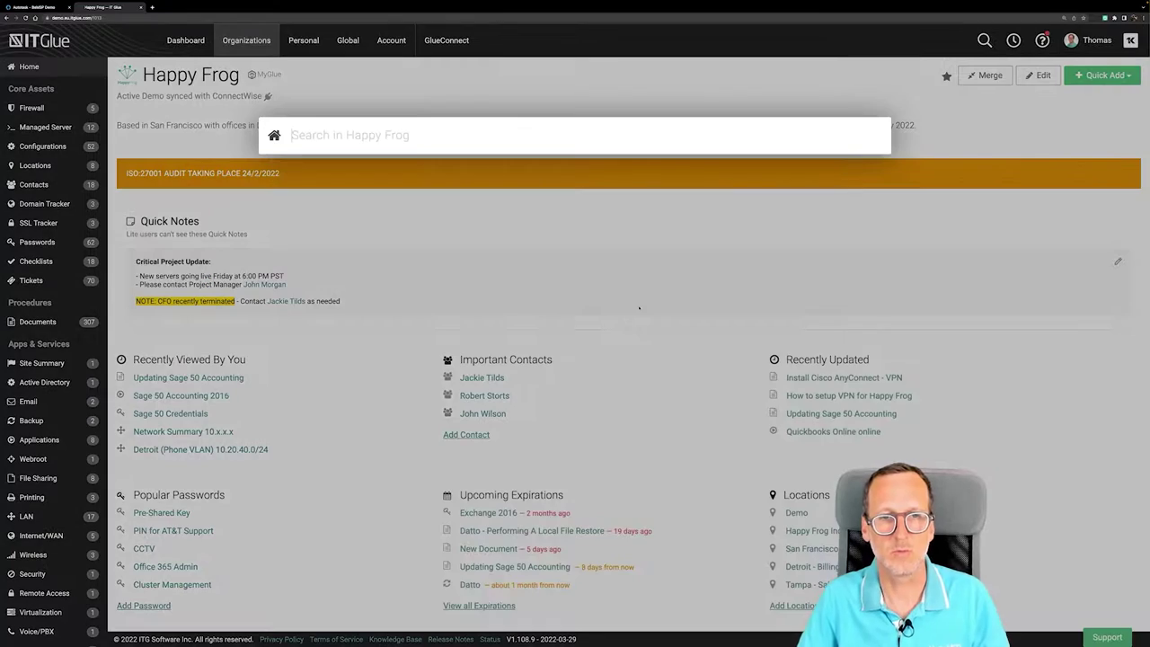
{"action": "type", "text": "hr"}
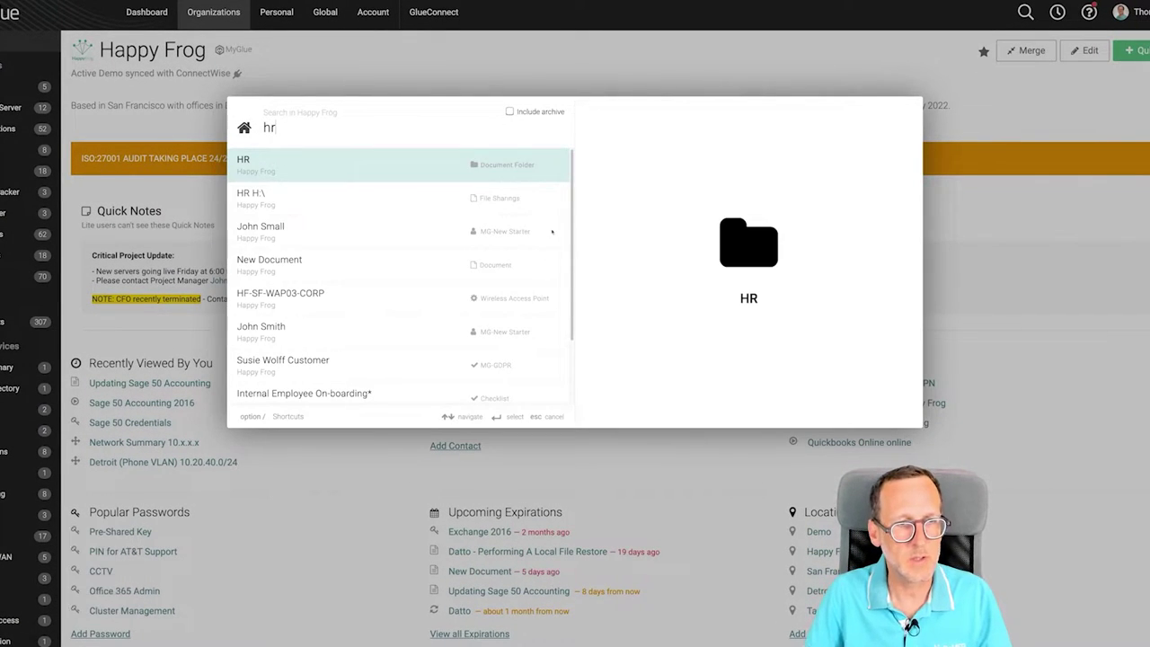
{"action": "key", "text": "Escape"}
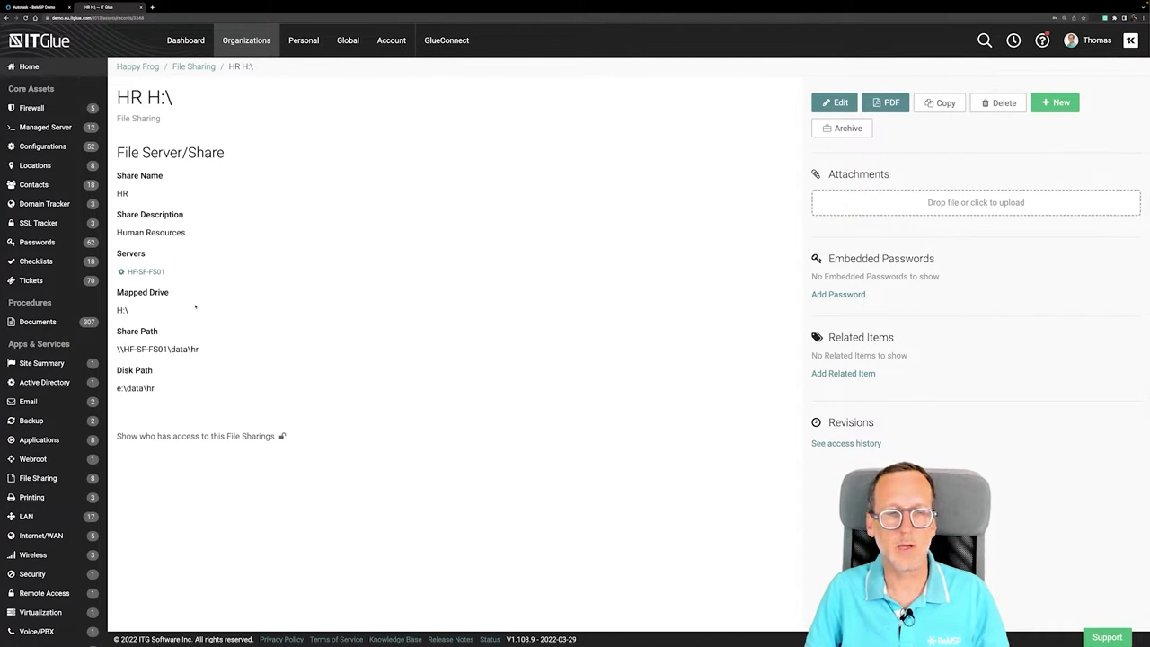
{"action": "left_click", "coordinate": [149, 273]}
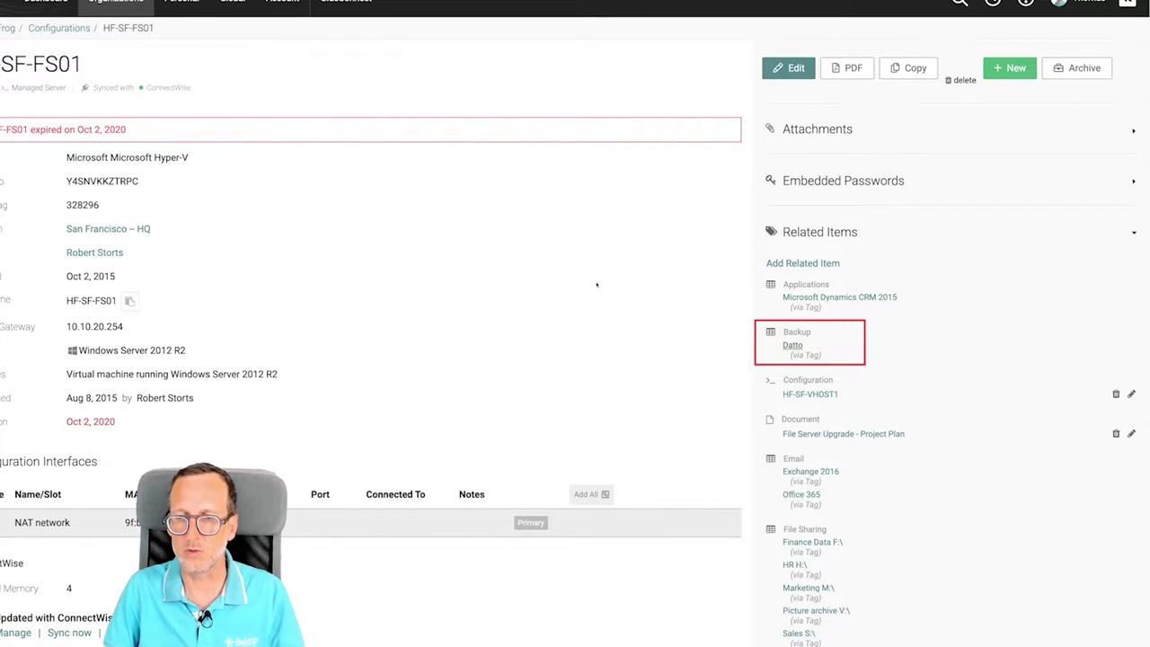
- Open the server's related Datto backup record and read its protected servers, local and offsite backup details
{"action": "left_click", "coordinate": [793, 345]}
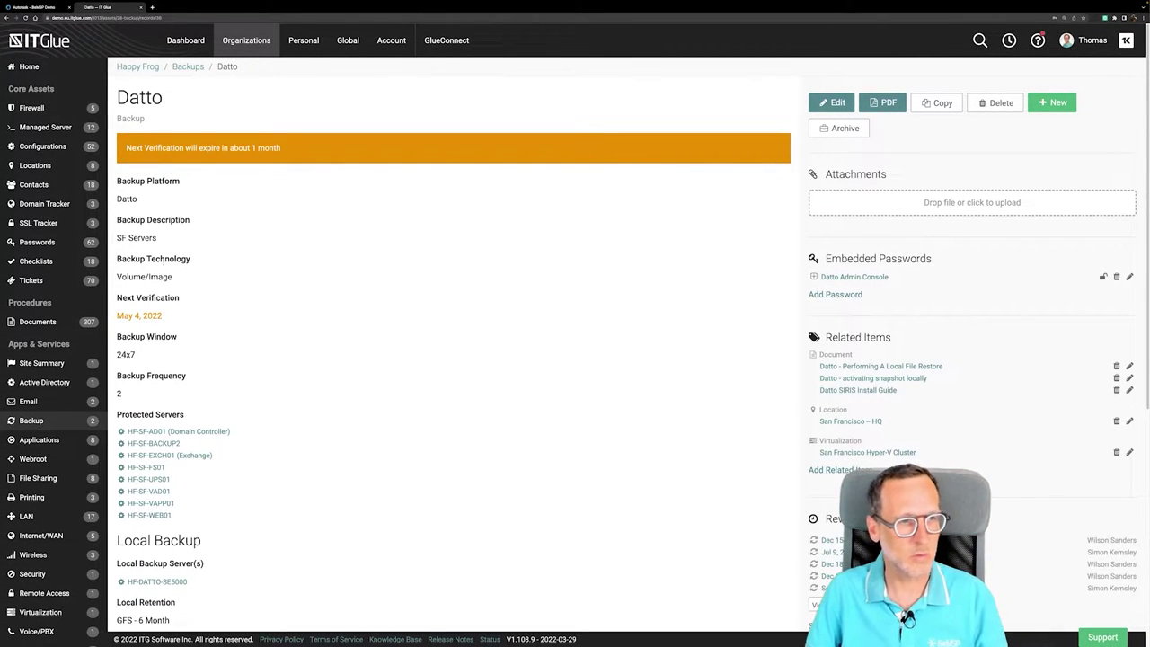
{"action": "scroll", "coordinate": [342, 278], "scroll_direction": "down", "scroll_amount": 3}
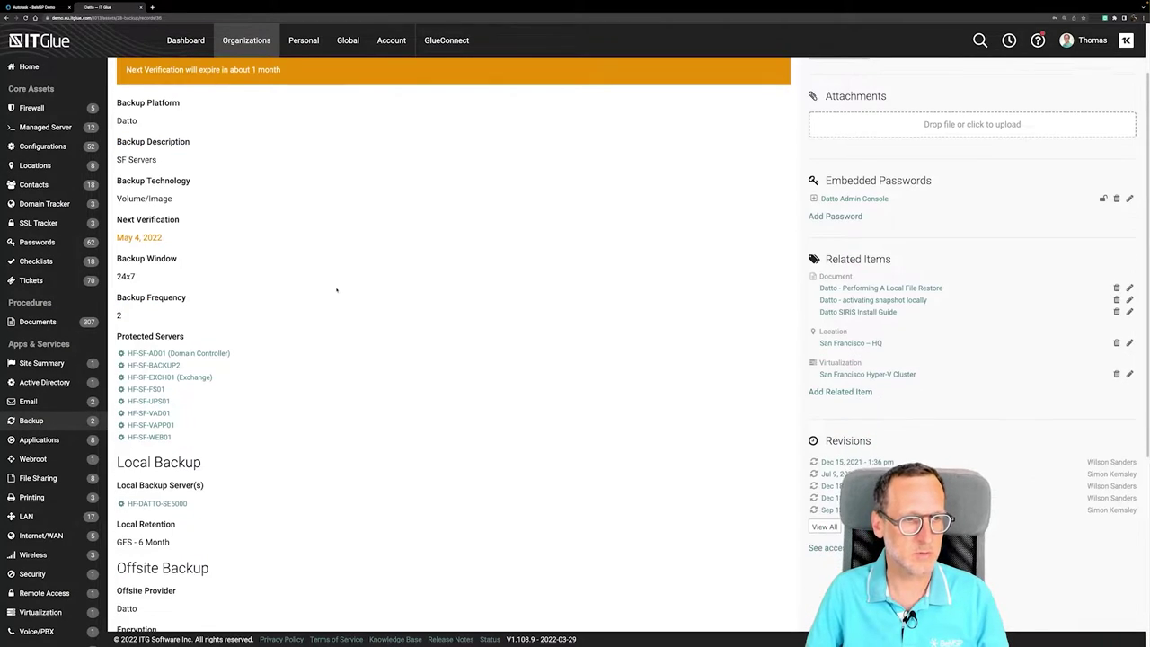
{"action": "scroll", "coordinate": [270, 328], "scroll_direction": "down", "scroll_amount": 3}
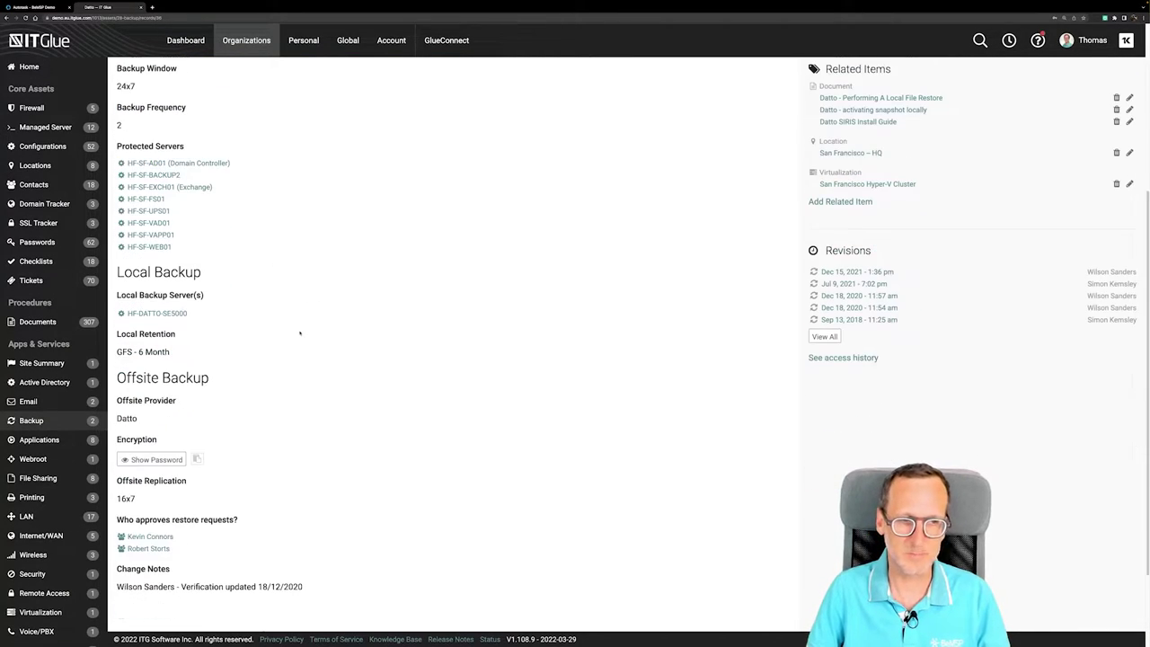
{"action": "scroll", "coordinate": [365, 367], "scroll_direction": "down", "scroll_amount": 1}
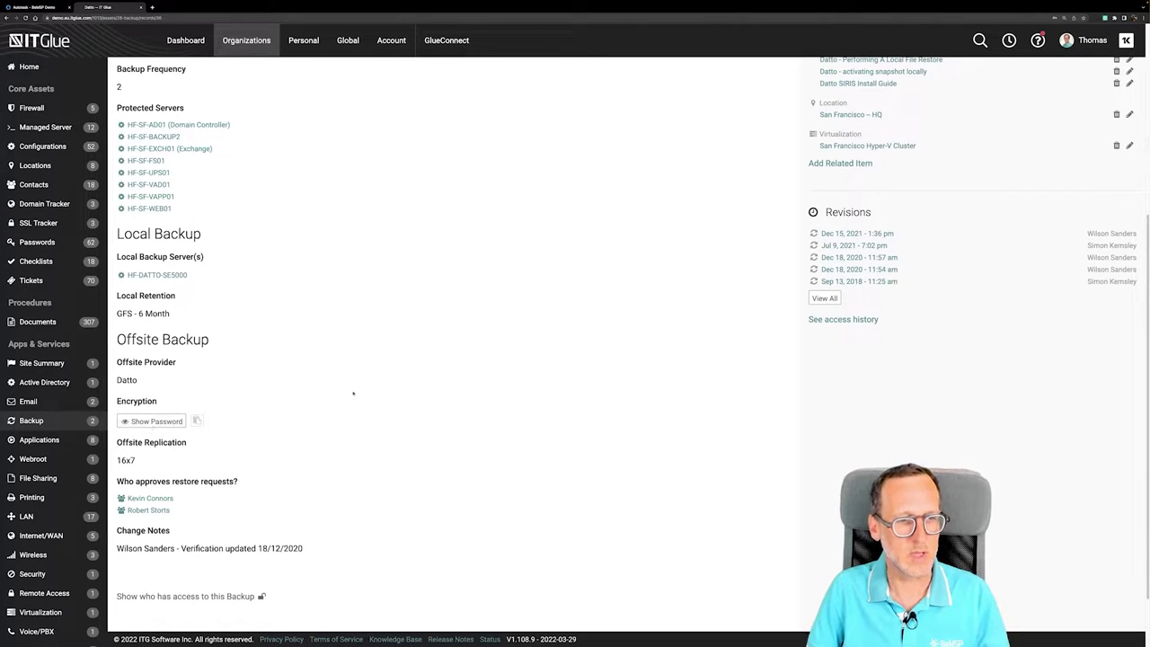
{"action": "scroll", "coordinate": [665, 331], "scroll_direction": "up", "scroll_amount": 7}
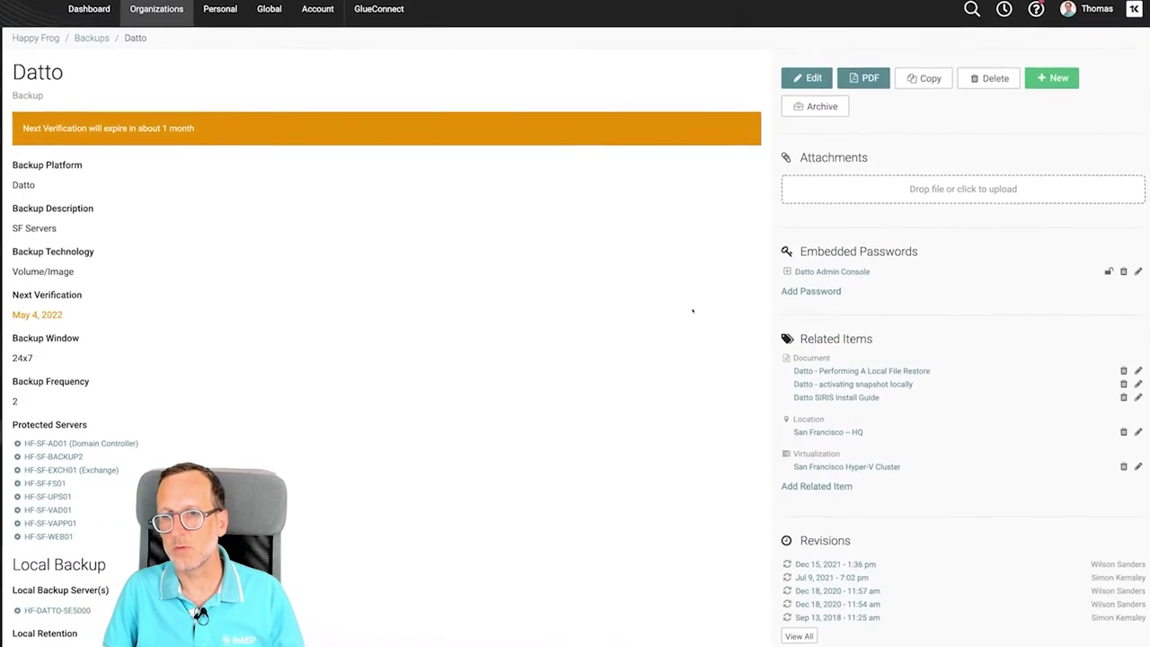
- Expand the Datto Admin Console embedded password in the backup record and reveal its password
{"action": "left_click", "coordinate": [816, 270]}
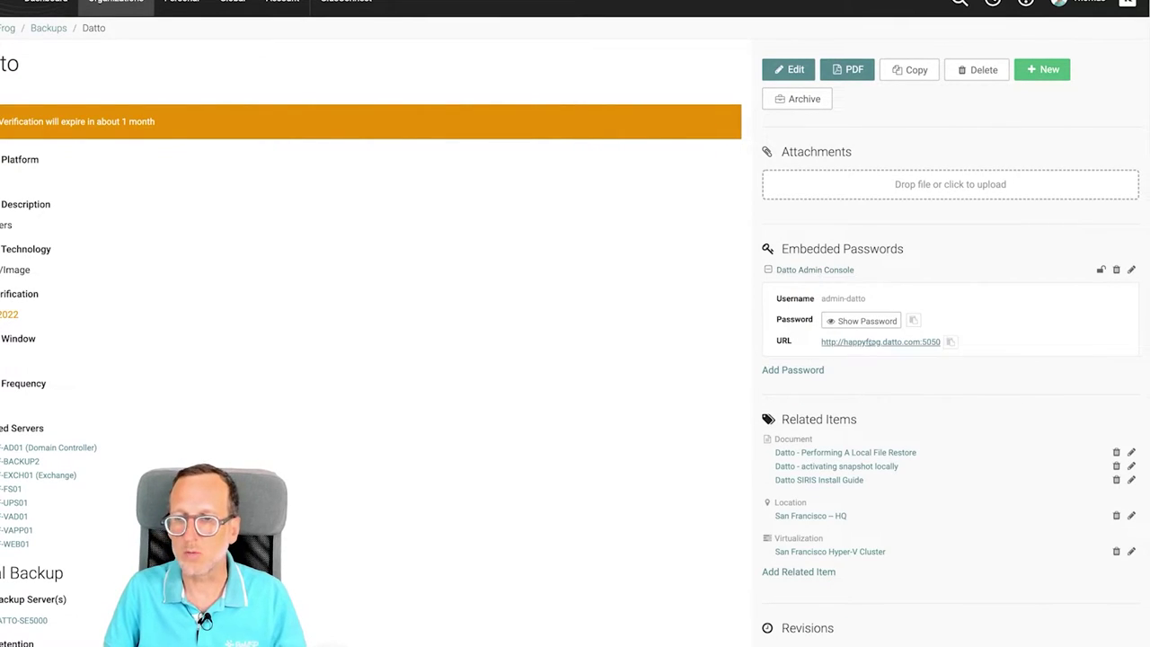
{"action": "left_click", "coordinate": [861, 321]}
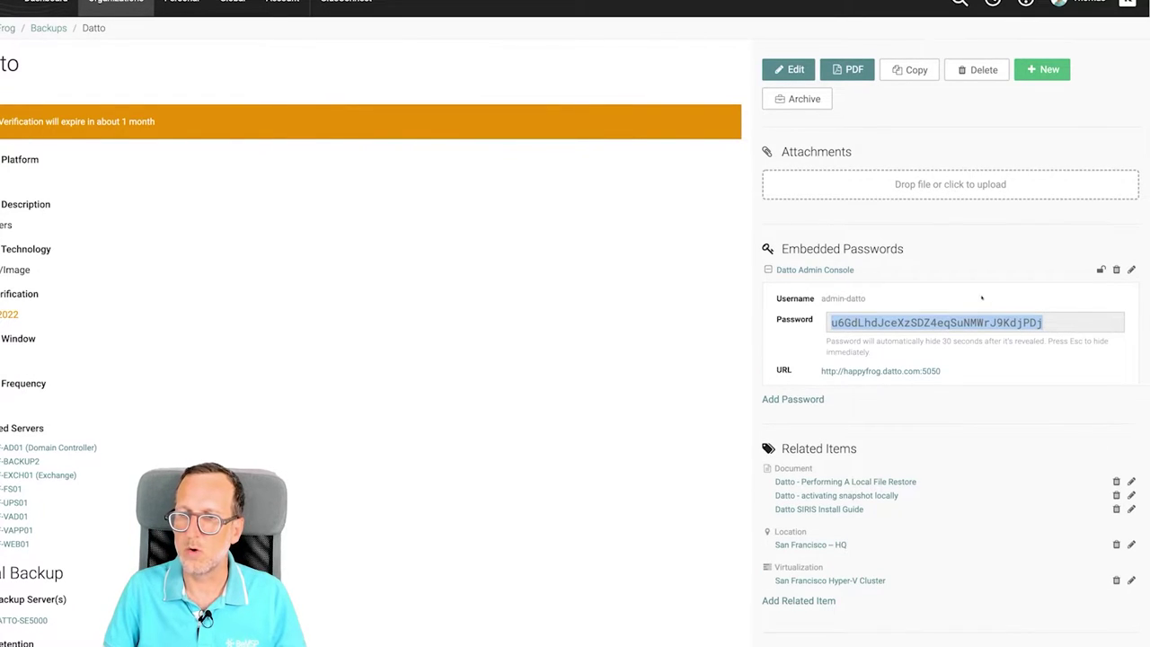
{"action": "left_click", "coordinate": [788, 350]}
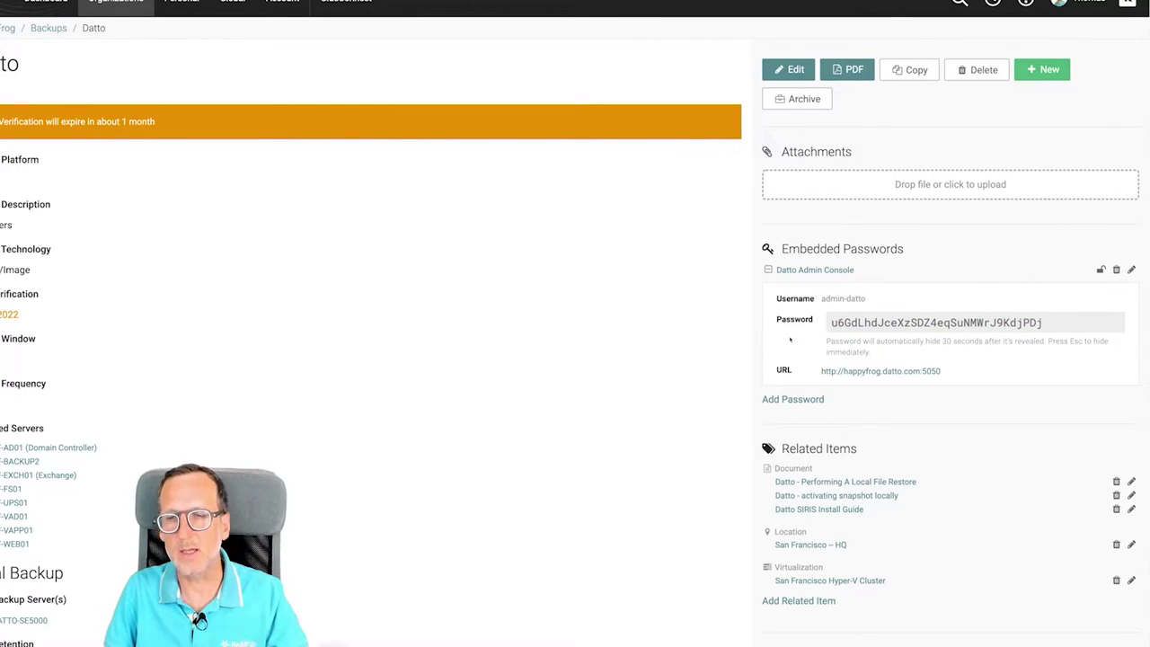
- Open the related document Datto - Performing A Local File Restore and read through its procedure
{"action": "scroll", "coordinate": [713, 328], "scroll_direction": "down", "scroll_amount": 1}
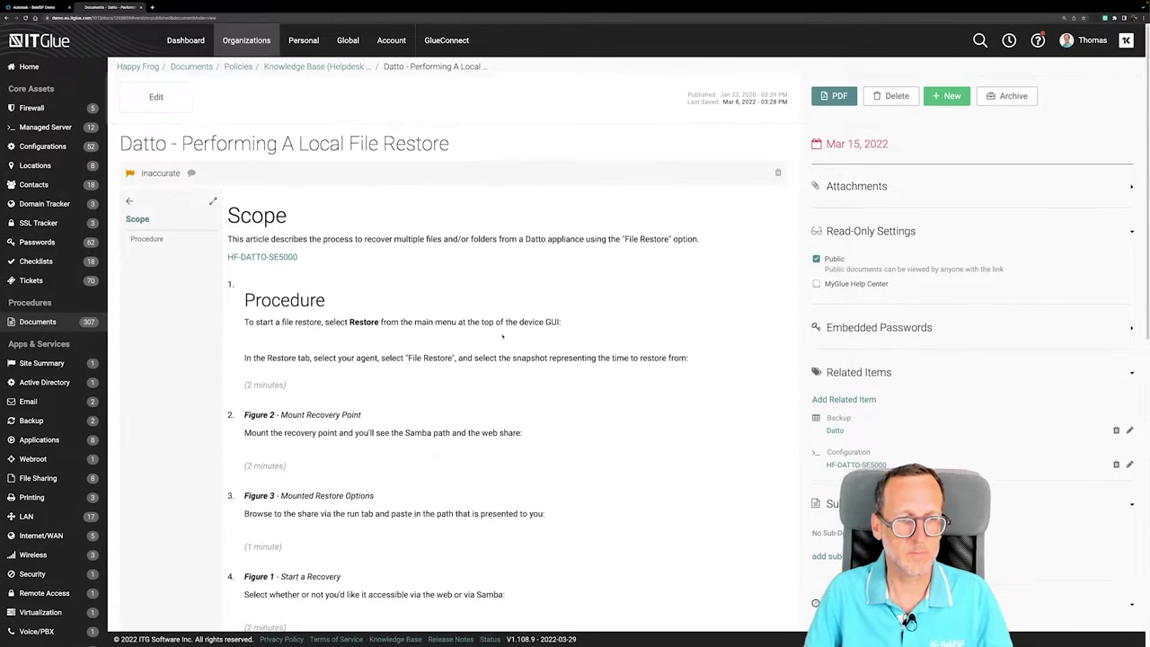
{"action": "scroll", "coordinate": [537, 353], "scroll_direction": "down", "scroll_amount": 2}
{"action": "scroll", "coordinate": [539, 355], "scroll_direction": "down", "scroll_amount": 6}
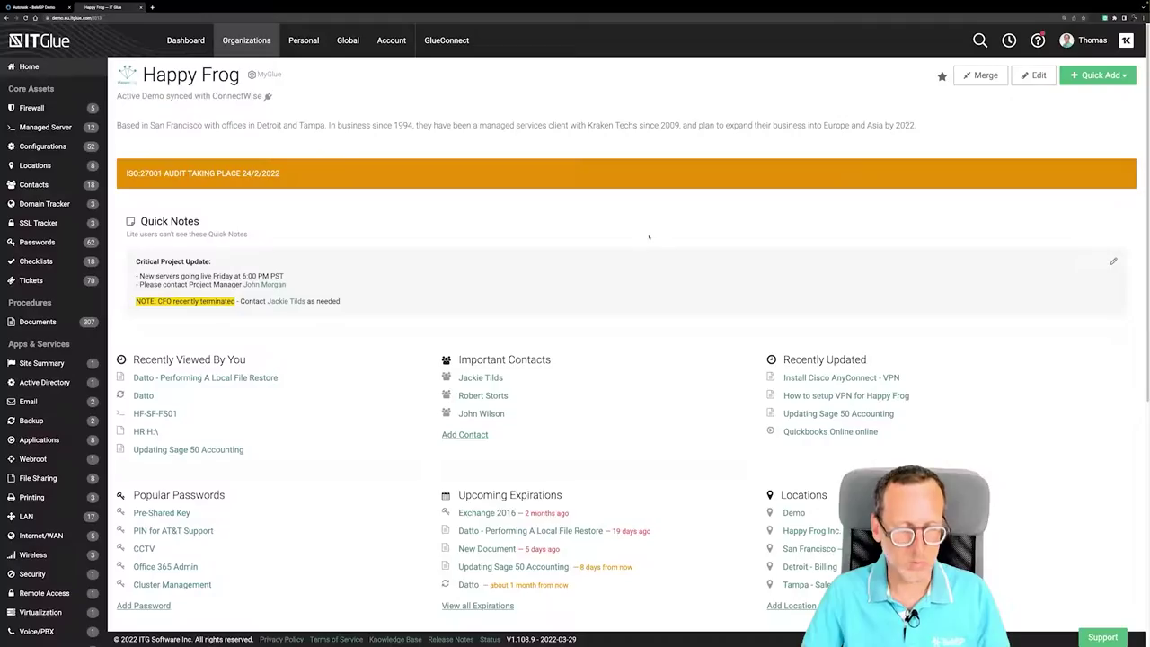
- Search within Happy Frog for "dynami" and open the Microsoft Dynamics CRM 2015 application record
{"action": "key", "text": "q"}
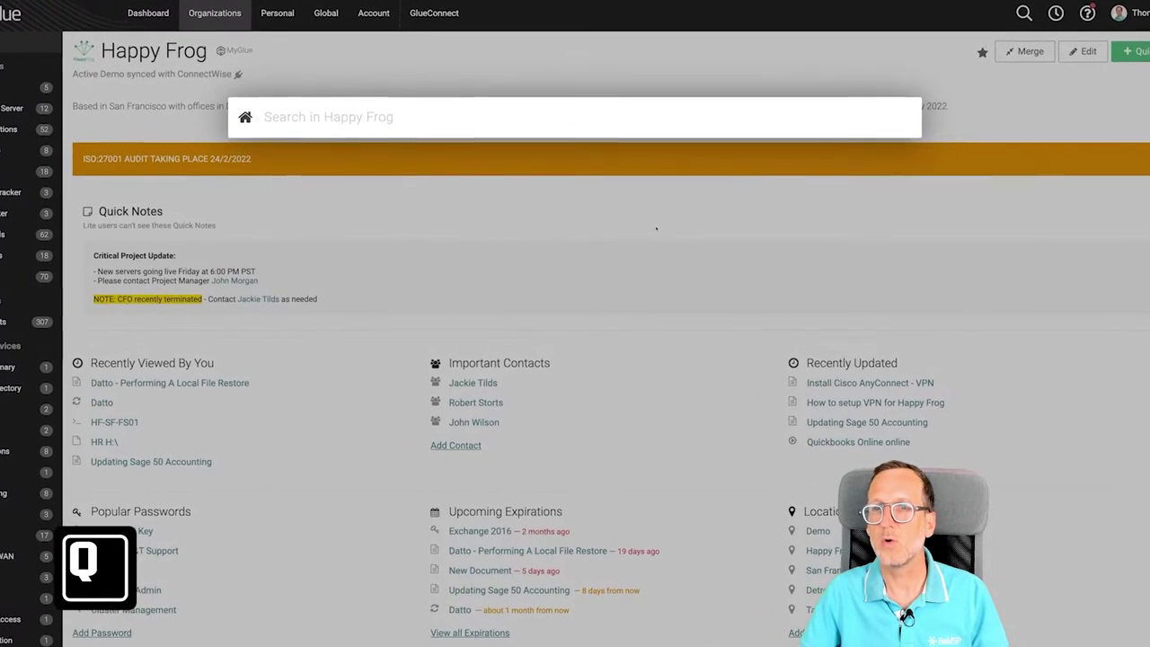
{"action": "type", "text": "dynami"}
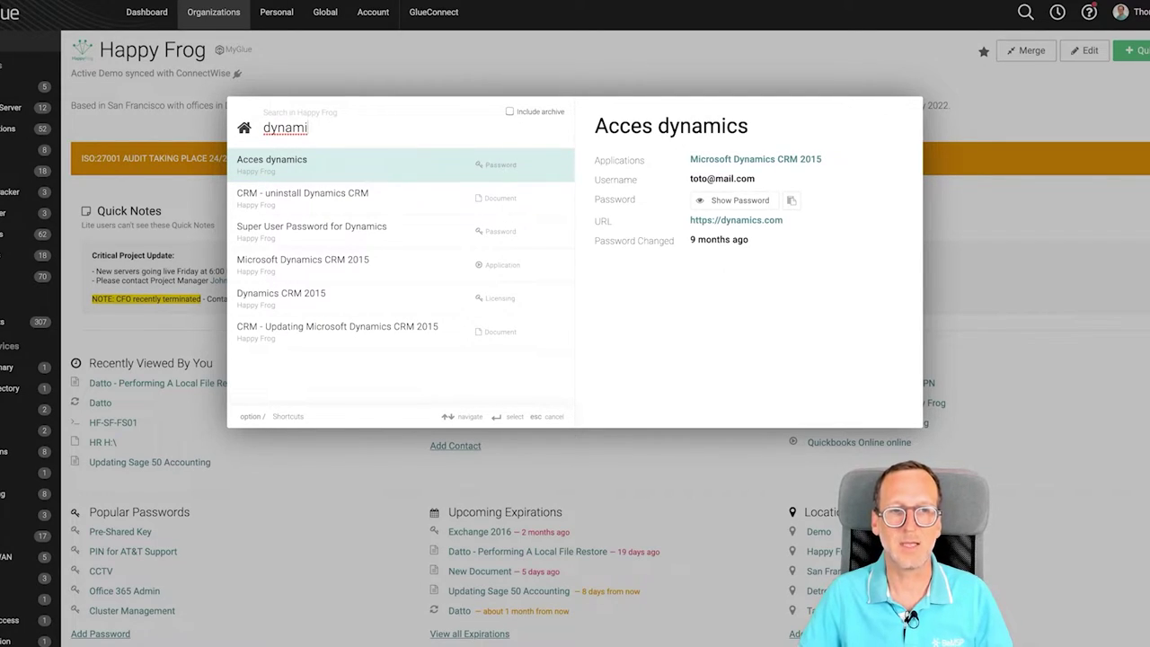
{"action": "left_click", "coordinate": [360, 260]}
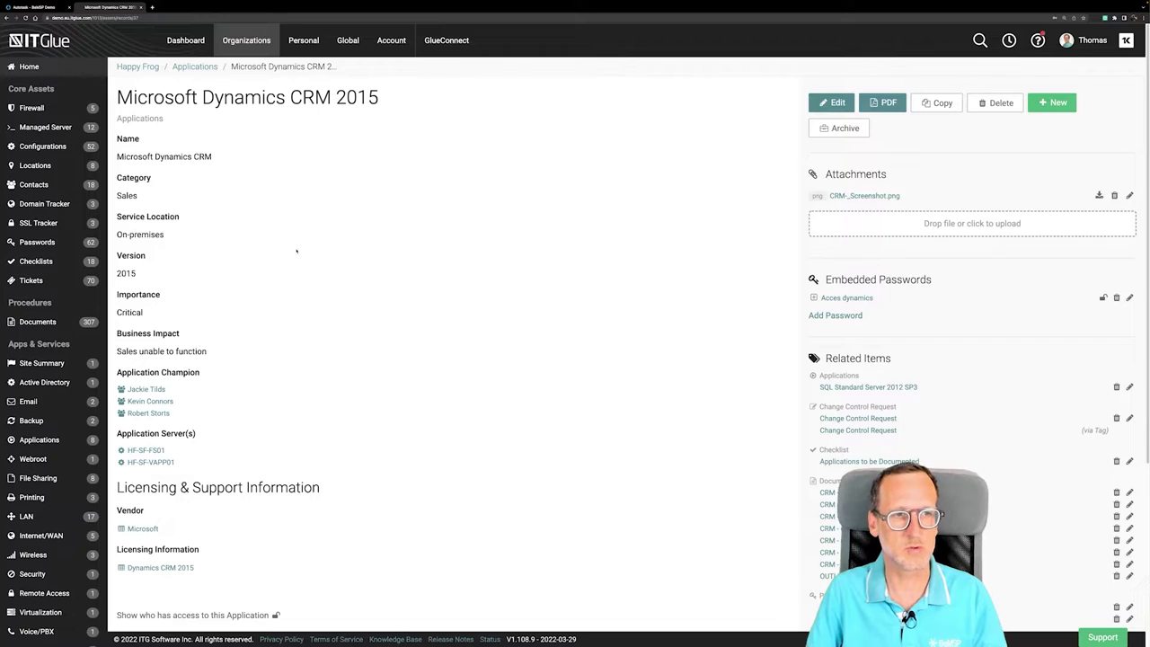
- Review the application's details and Acces dynamics embedded password, and open the related document CRM - connect to Outlook for the first time
{"action": "scroll", "coordinate": [384, 282], "scroll_direction": "down", "scroll_amount": 2}
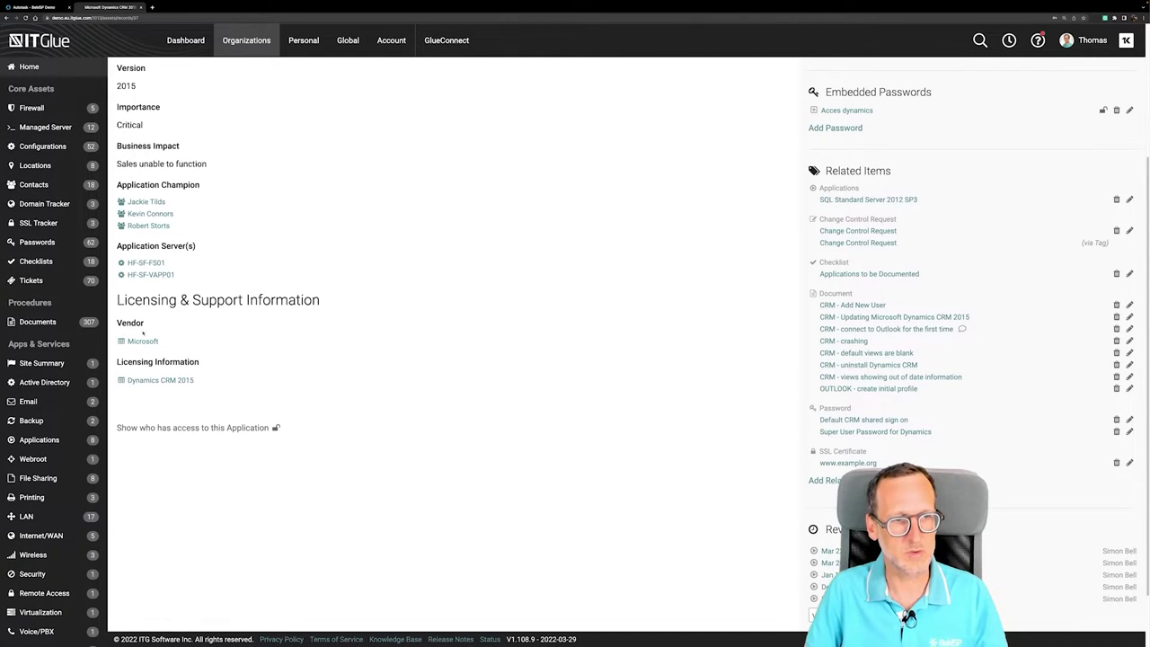
{"action": "scroll", "coordinate": [594, 186], "scroll_direction": "up", "scroll_amount": 2}
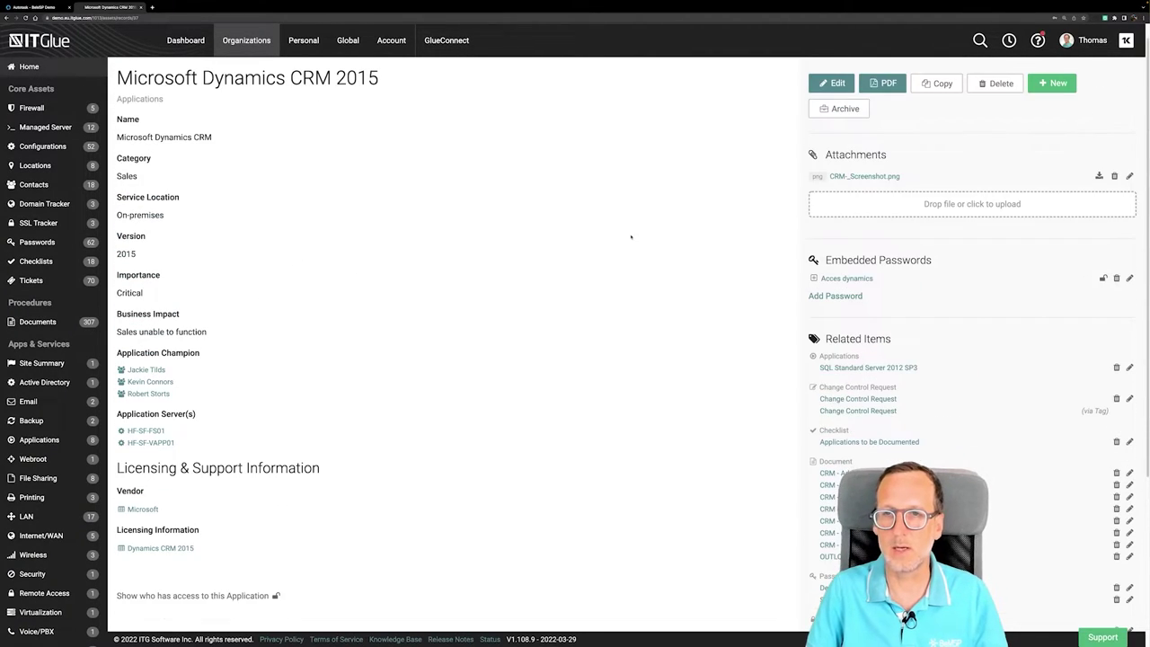
{"action": "left_click", "coordinate": [844, 277]}
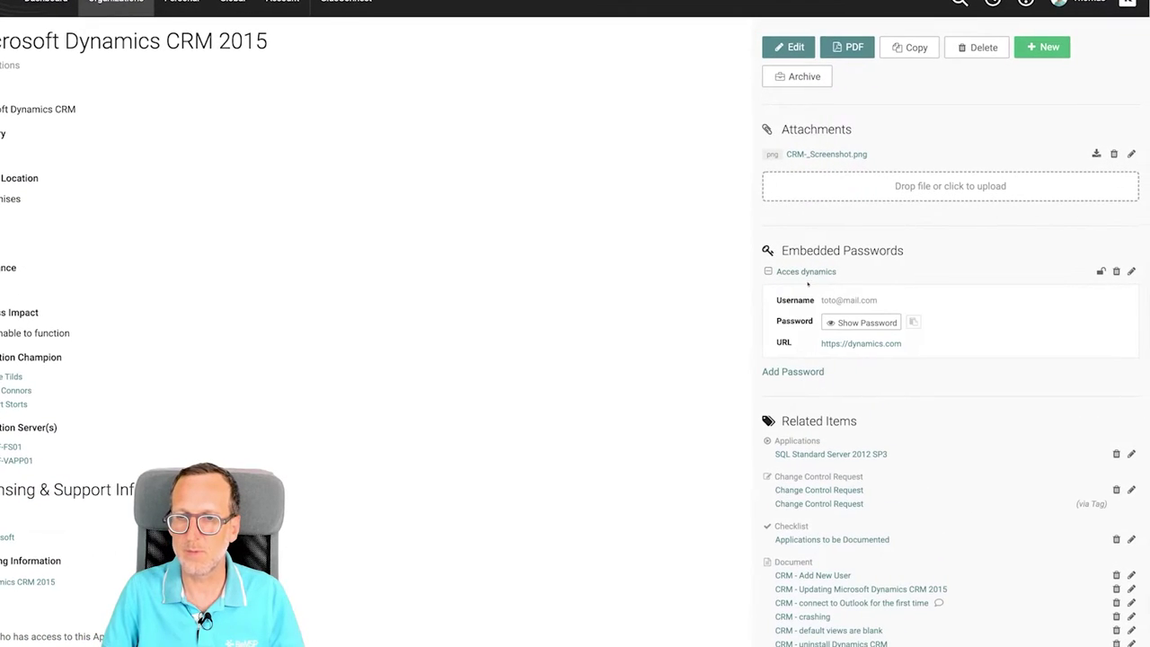
{"action": "scroll", "coordinate": [969, 313], "scroll_direction": "down", "scroll_amount": 3}
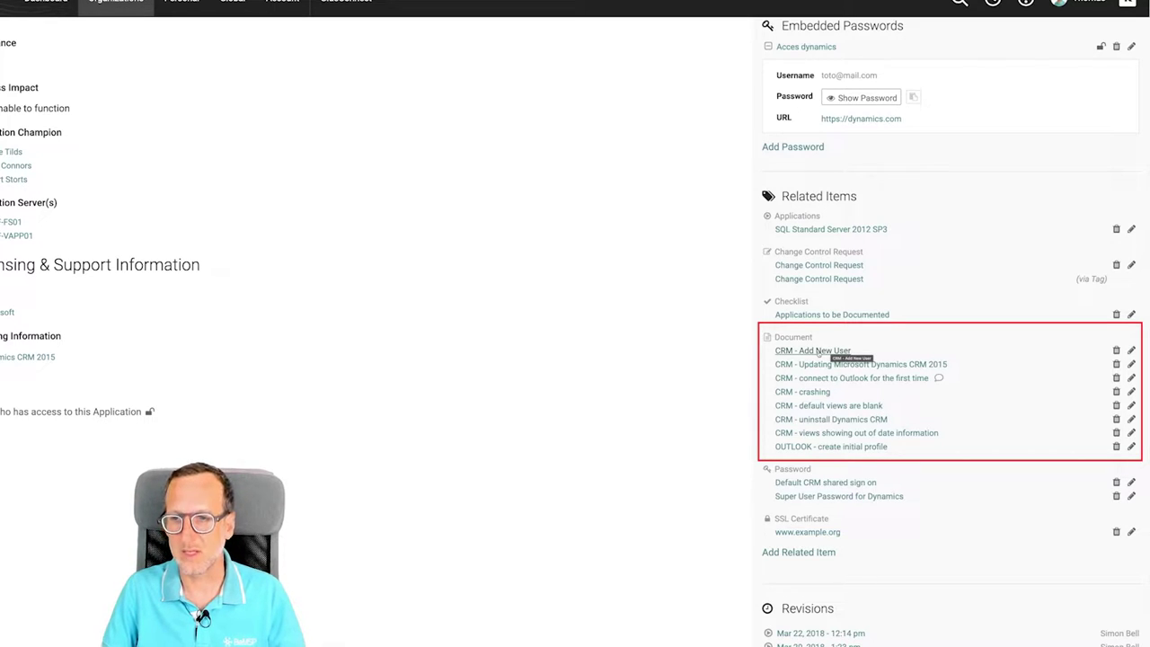
{"action": "left_click", "coordinate": [860, 379]}
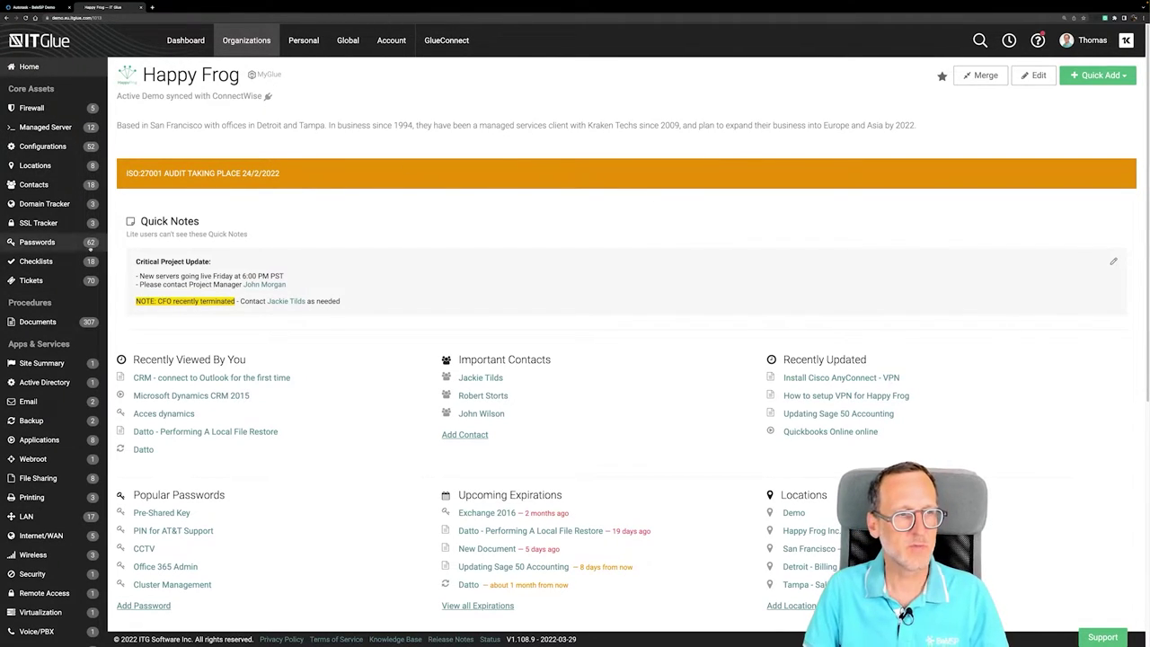
- Look over Happy Frog's Passwords list and open its Office 365 folder
{"action": "left_click", "coordinate": [37, 242]}
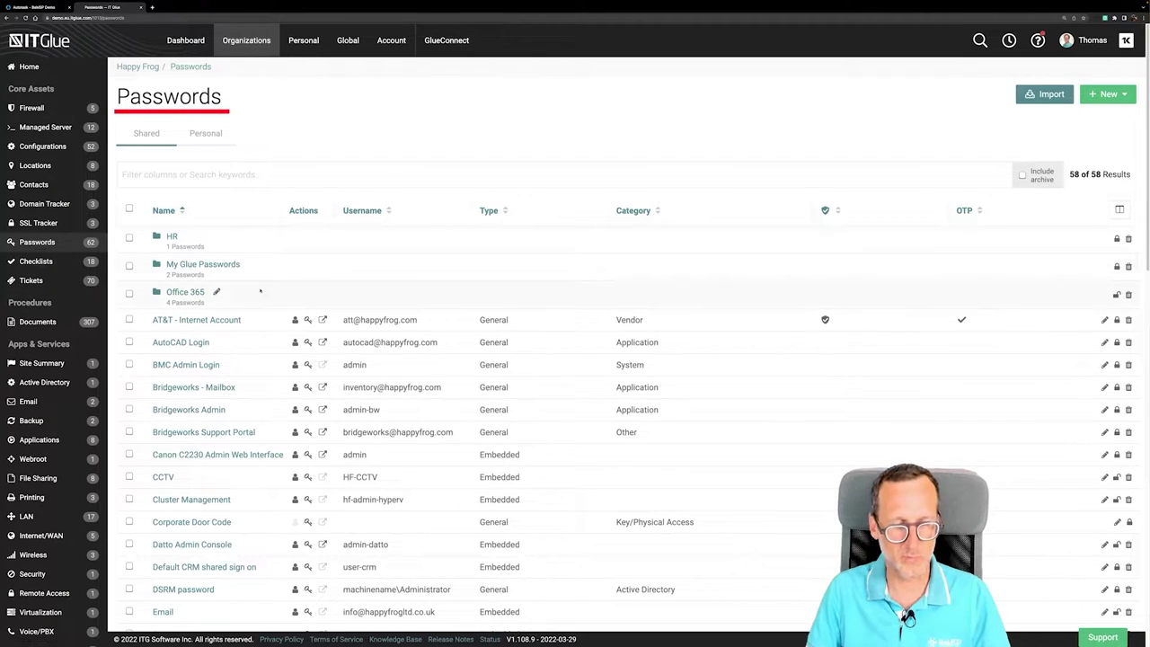
{"action": "scroll", "coordinate": [258, 341], "scroll_direction": "down", "scroll_amount": 2}
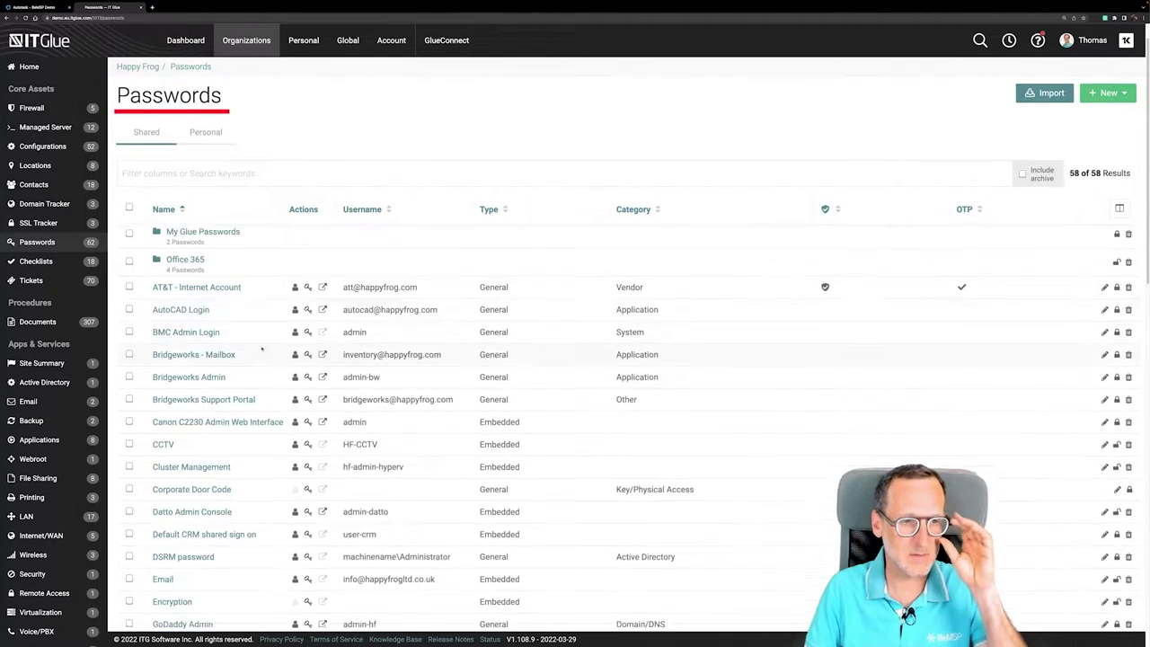
{"action": "scroll", "coordinate": [260, 382], "scroll_direction": "up", "scroll_amount": 2}
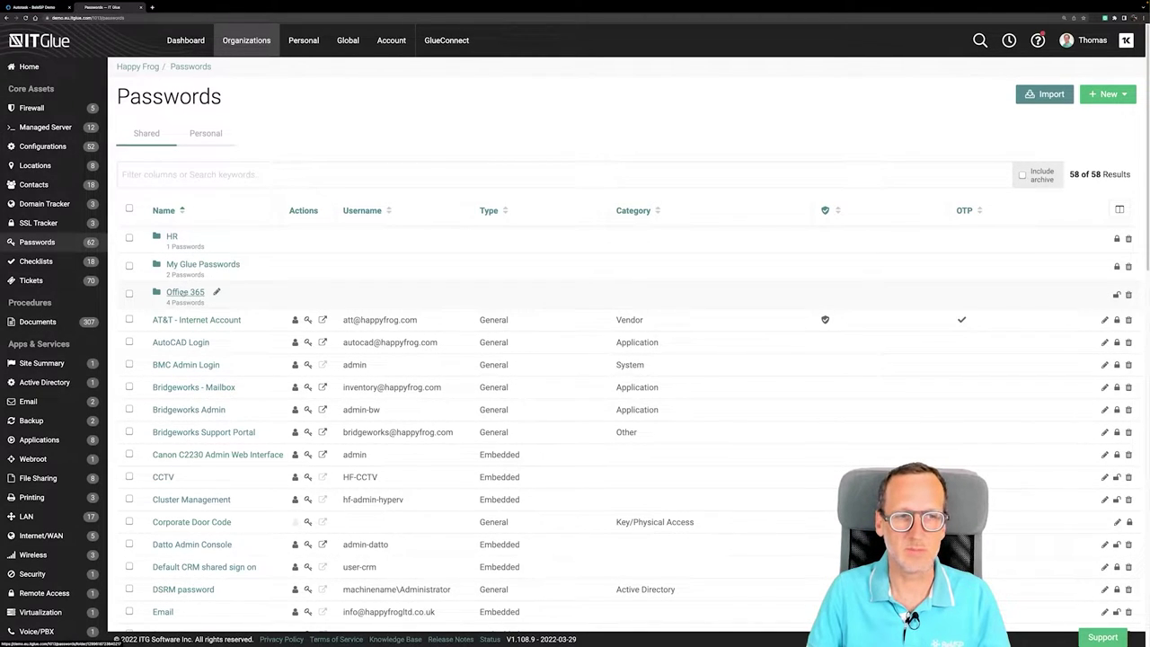
{"action": "left_click", "coordinate": [184, 292]}
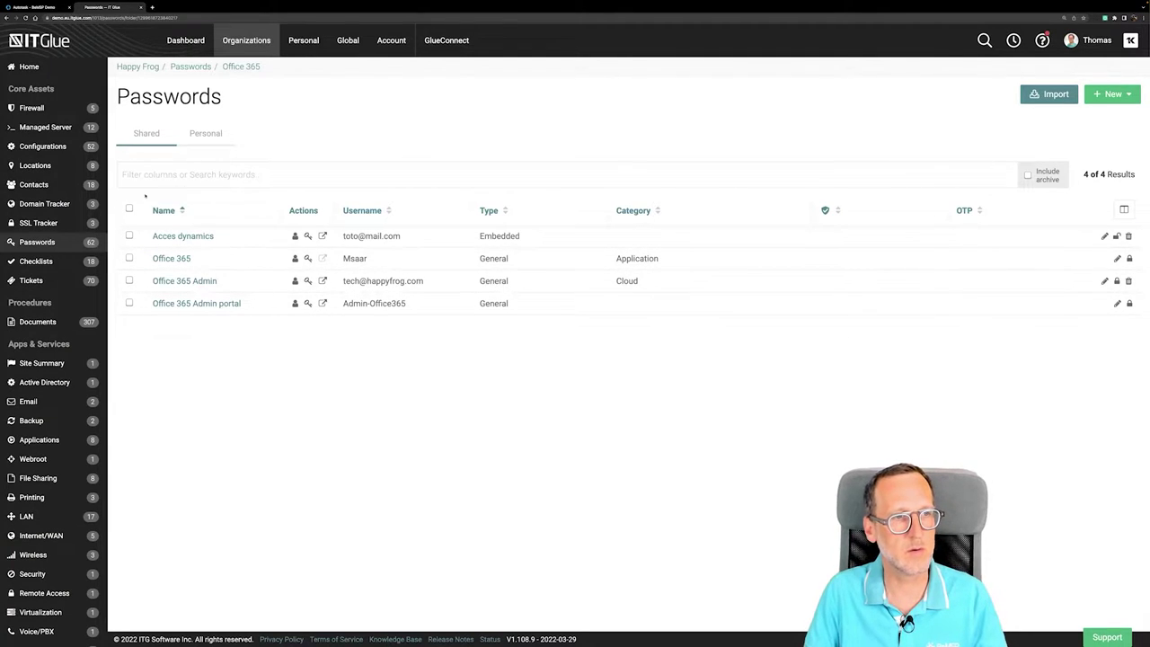
- Open the AT&T - Internet Account entry from the full Passwords list, copy its username, and reveal its one-time password
{"action": "left_click", "coordinate": [37, 241]}
{"action": "left_click", "coordinate": [184, 314]}
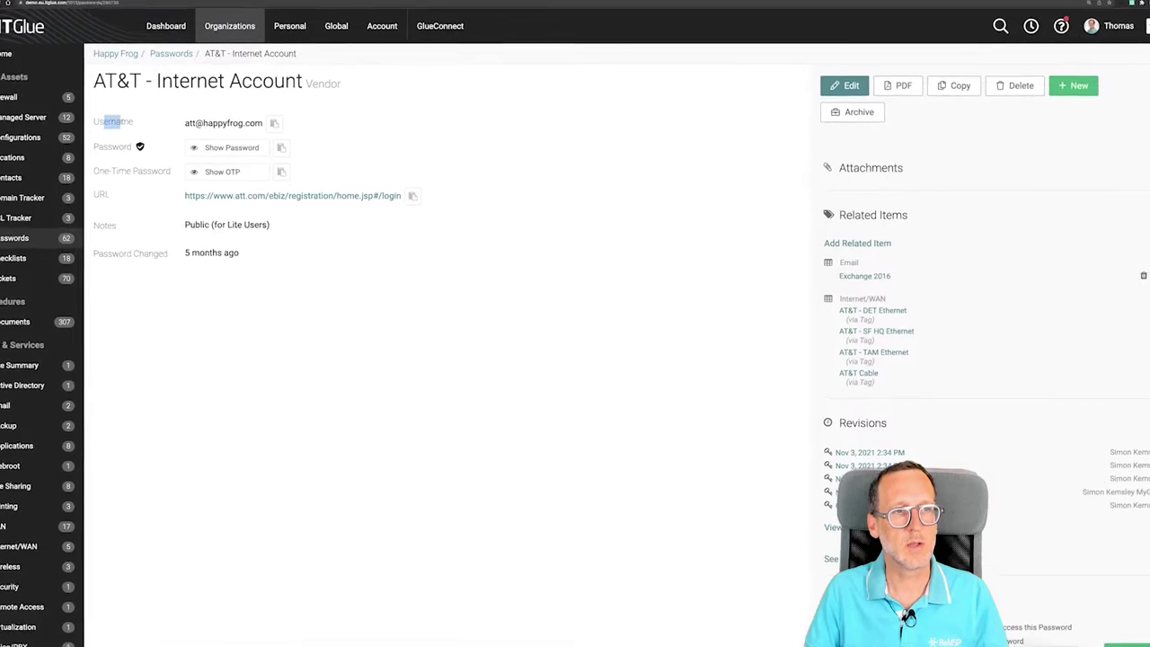
{"action": "left_click", "coordinate": [259, 113]}
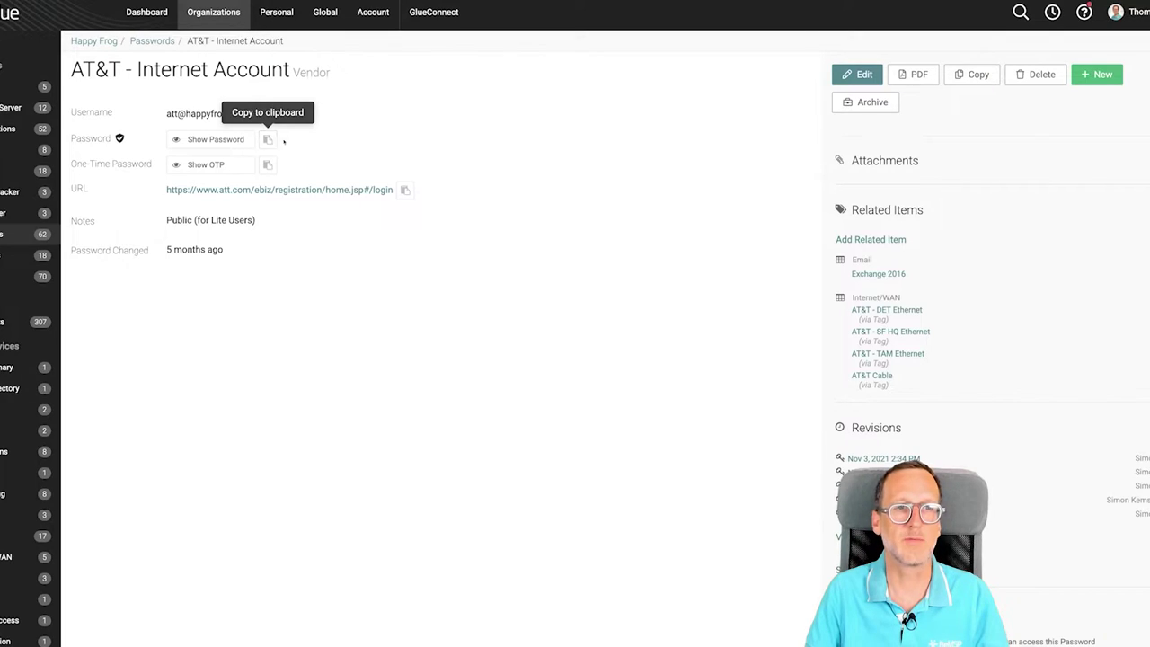
{"action": "left_click", "coordinate": [206, 164]}
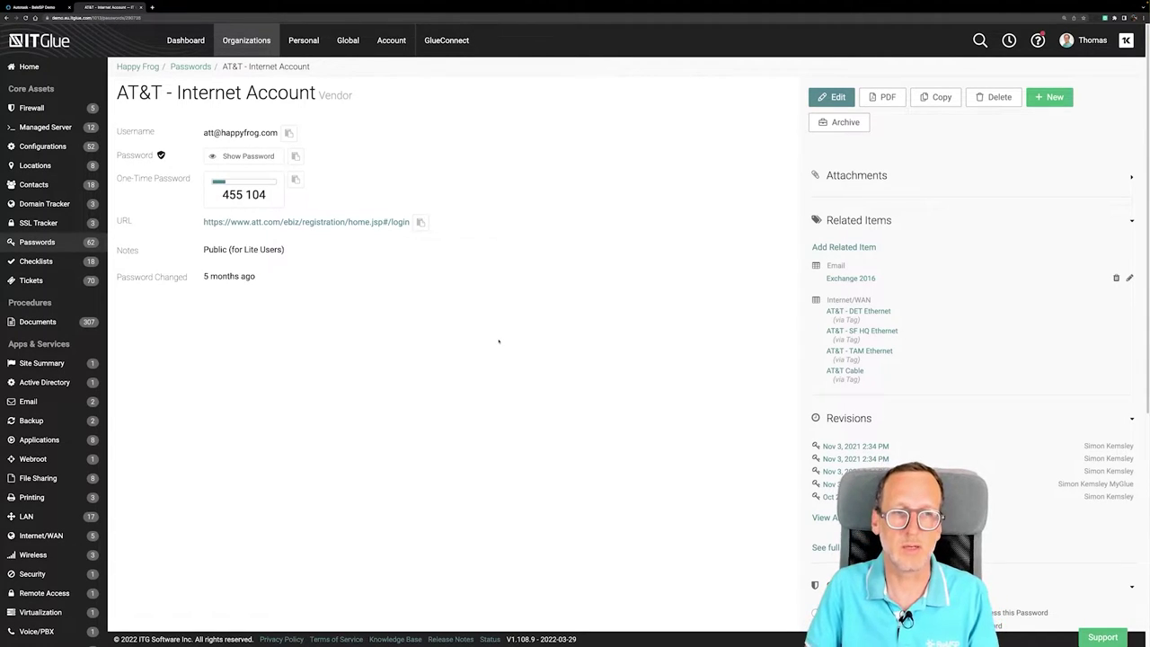
- View the password's Nov 3, 2021 2:14 PM revision and its access history, and return to the live password entry
{"action": "scroll", "coordinate": [499, 341], "scroll_direction": "down", "scroll_amount": 2}
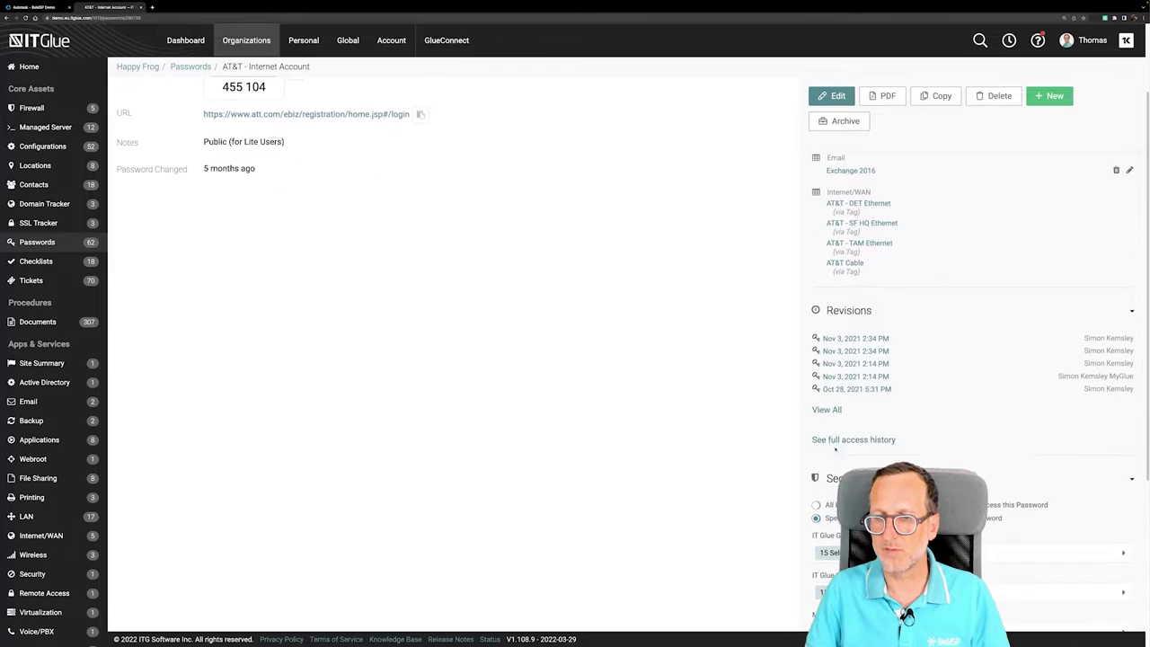
{"action": "left_click", "coordinate": [856, 364]}
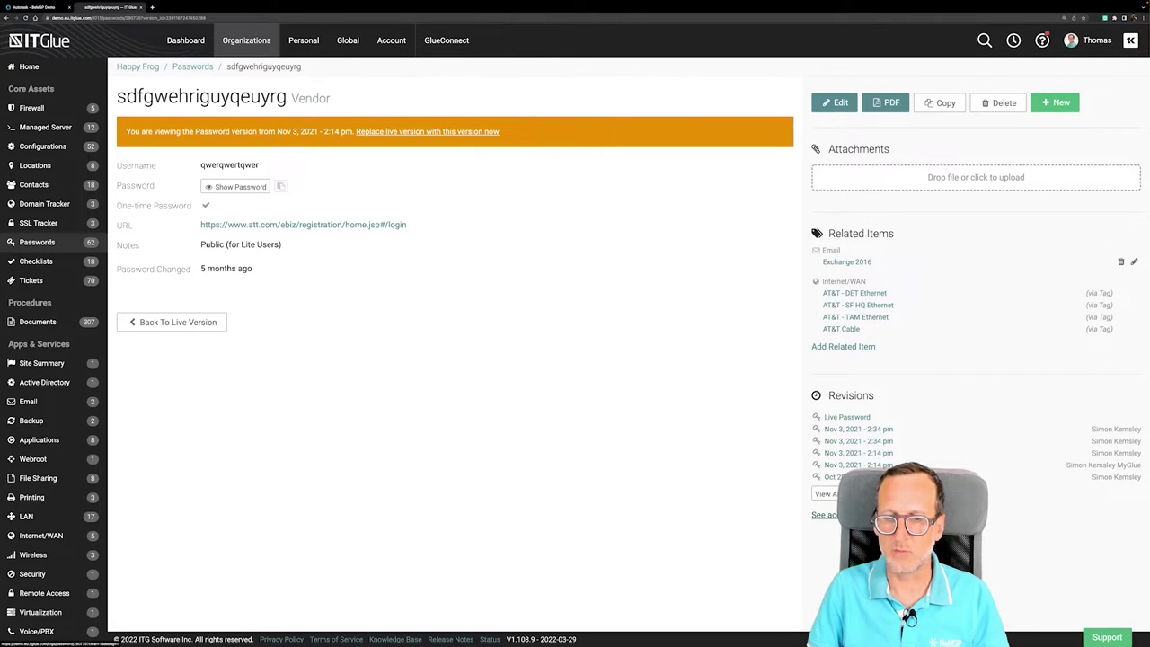
{"action": "left_click", "coordinate": [823, 515]}
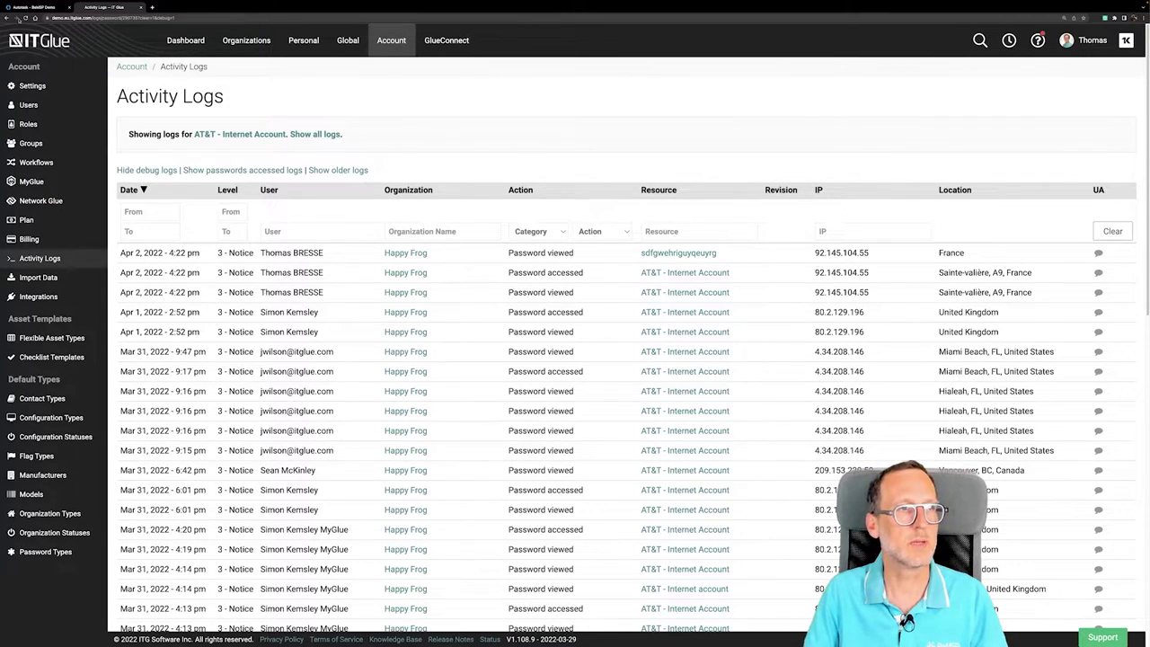
{"action": "left_click", "coordinate": [14, 18]}
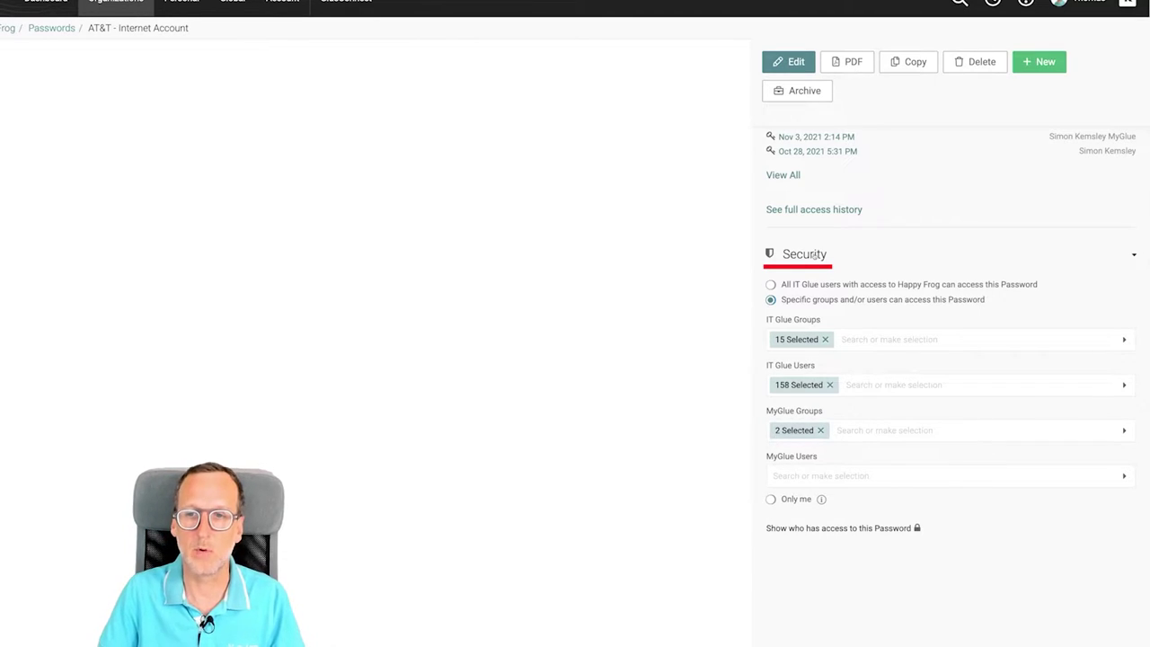
- Examine which IT Glue groups are selected in the password's security settings, leaving the selection as it is
{"action": "left_click", "coordinate": [856, 340]}
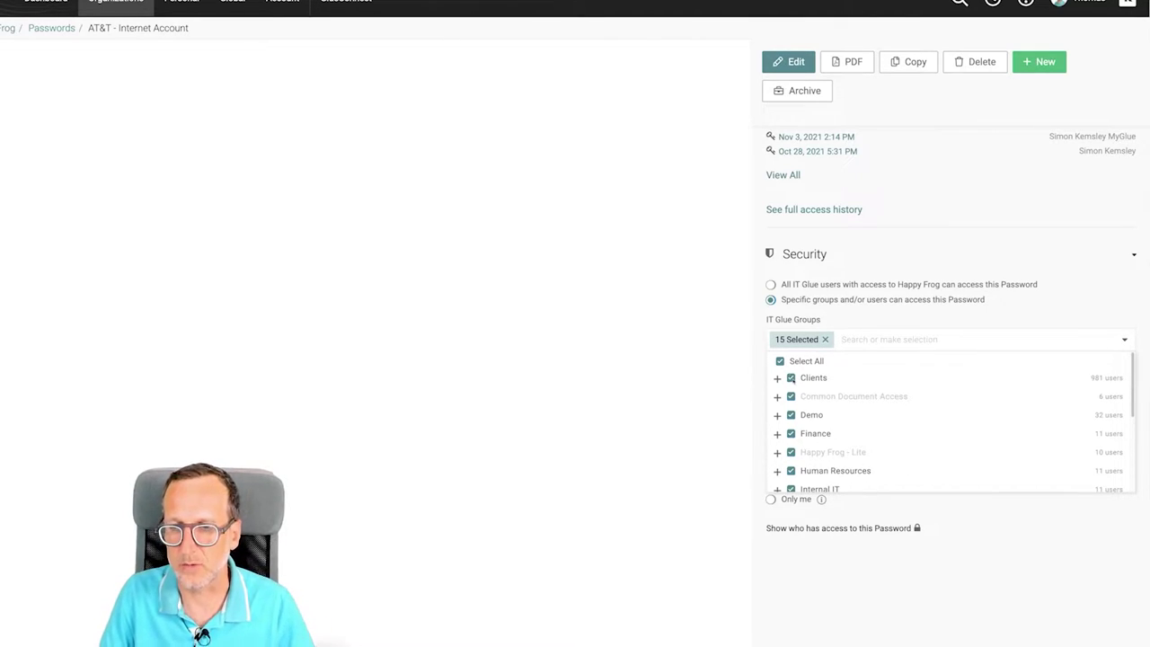
{"action": "left_click", "coordinate": [706, 369]}
{"action": "scroll", "coordinate": [710, 396], "scroll_direction": "up", "scroll_amount": 10}
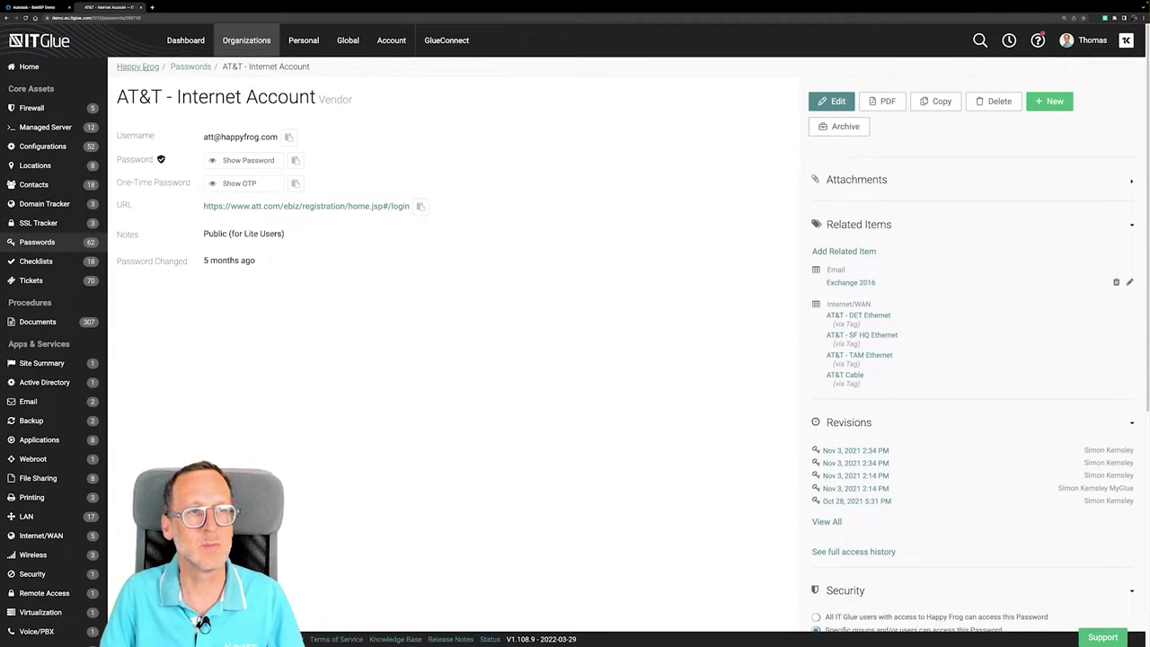
- Leave the password entry, return to Happy Frog's home page through the Passwords list, and look over its Documents list
{"action": "left_click", "coordinate": [190, 67]}
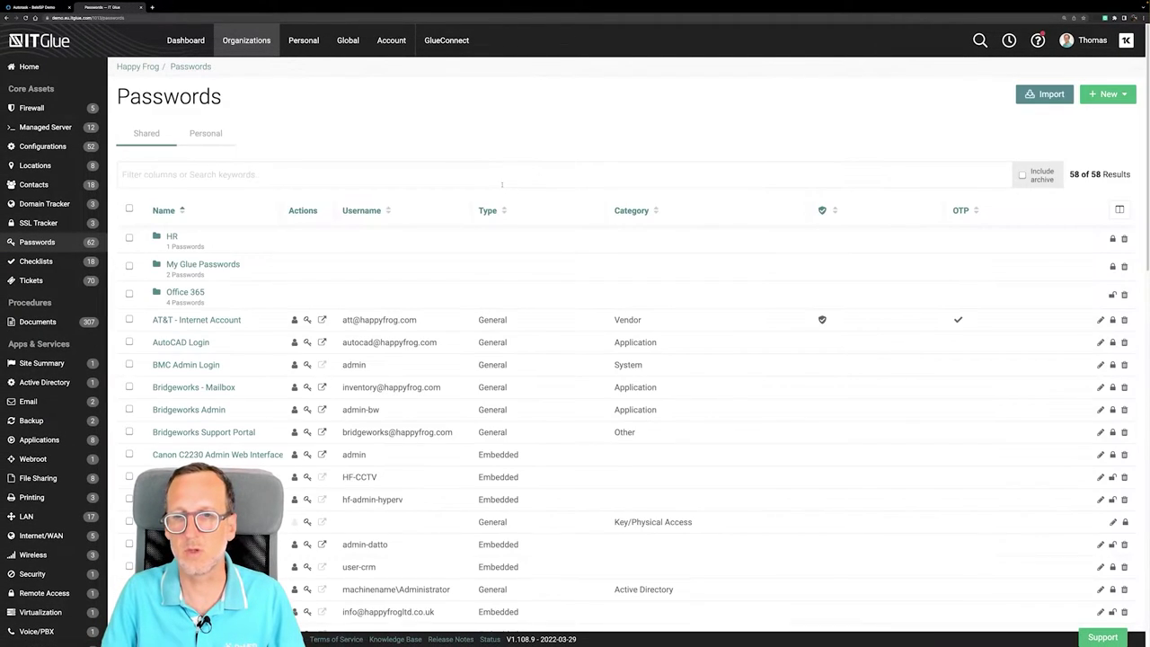
{"action": "left_click", "coordinate": [129, 295]}
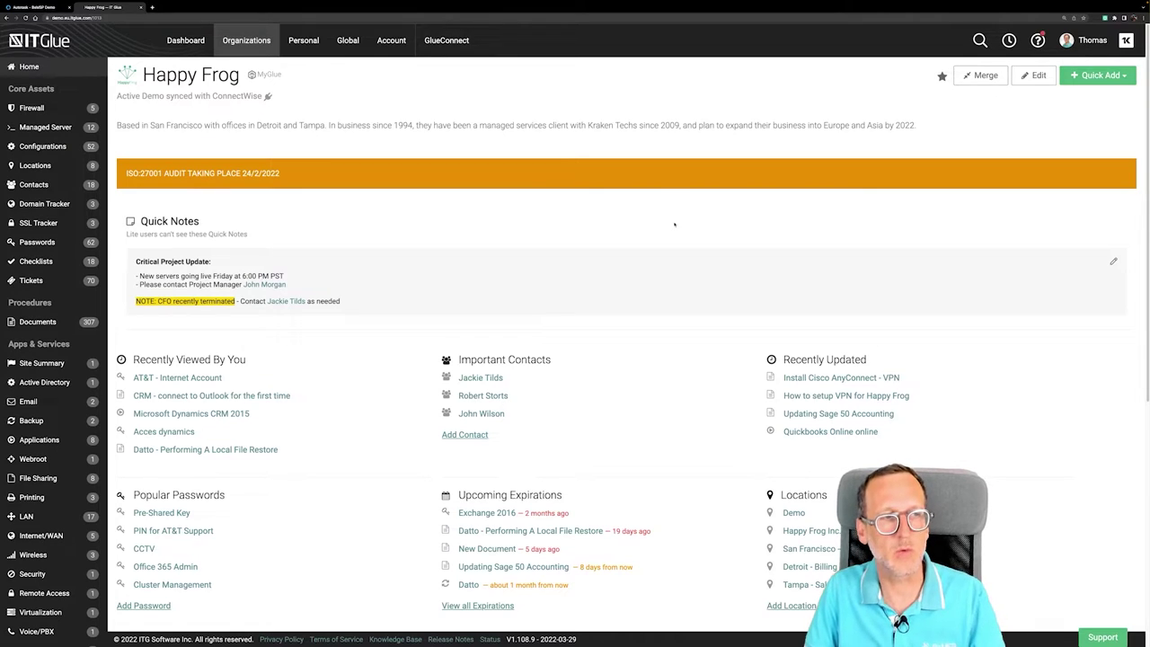
{"action": "left_click", "coordinate": [38, 322]}
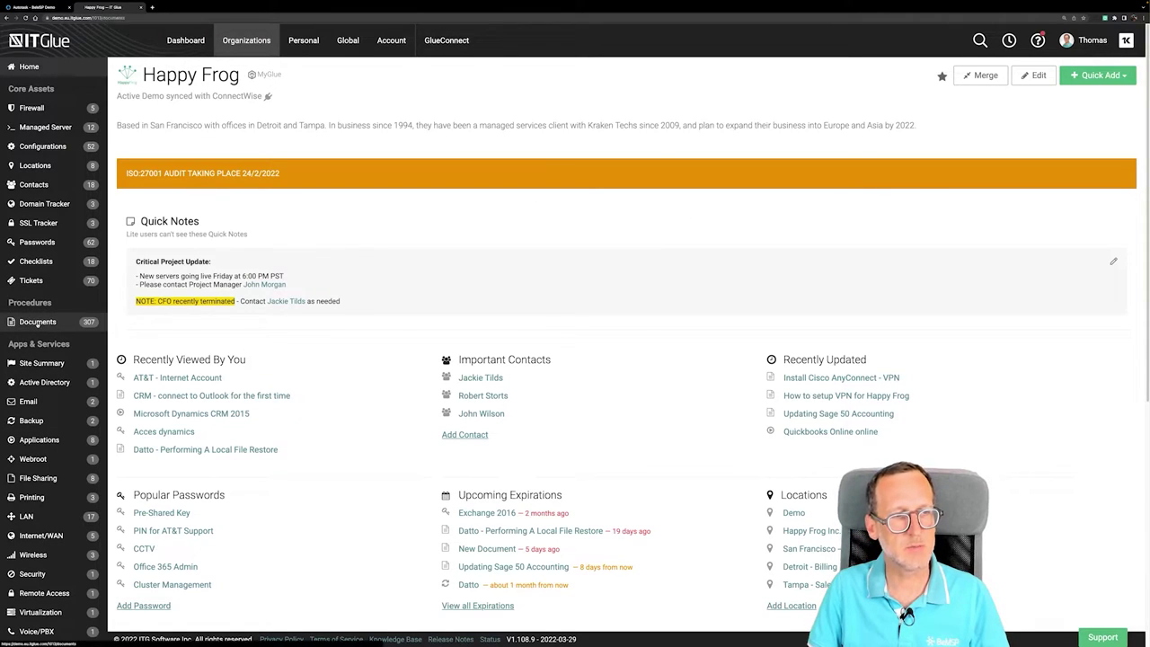
{"action": "scroll", "coordinate": [202, 202], "scroll_direction": "down", "scroll_amount": 3}
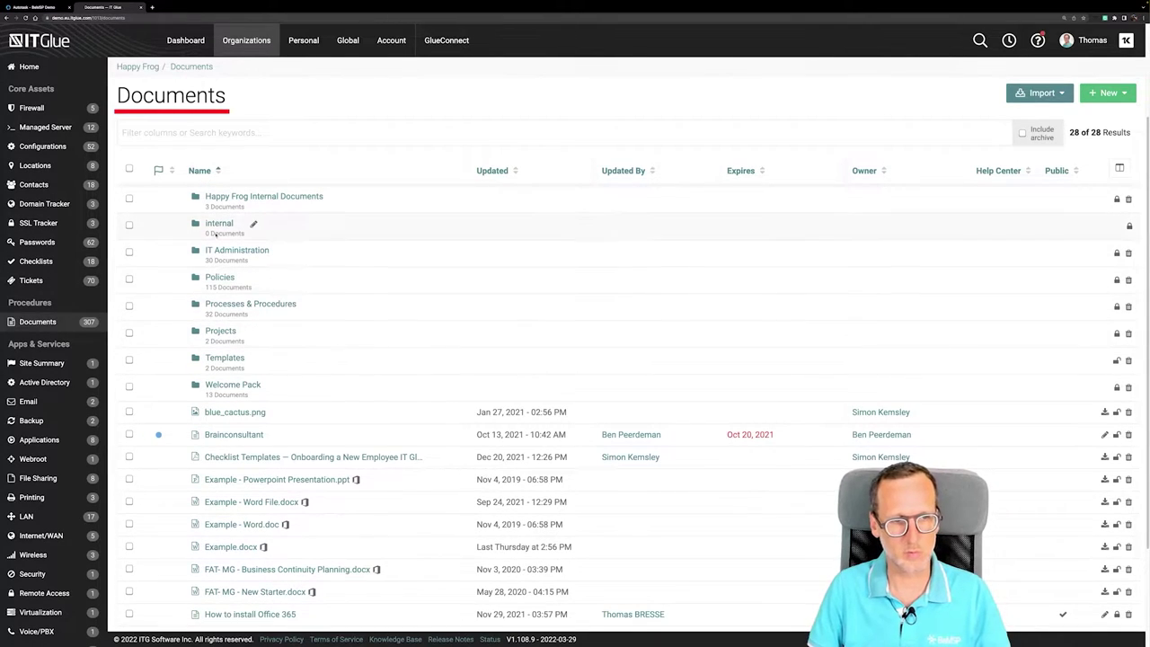
{"action": "scroll", "coordinate": [305, 280], "scroll_direction": "down", "scroll_amount": 1}
{"action": "scroll", "coordinate": [305, 280], "scroll_direction": "down", "scroll_amount": 3}
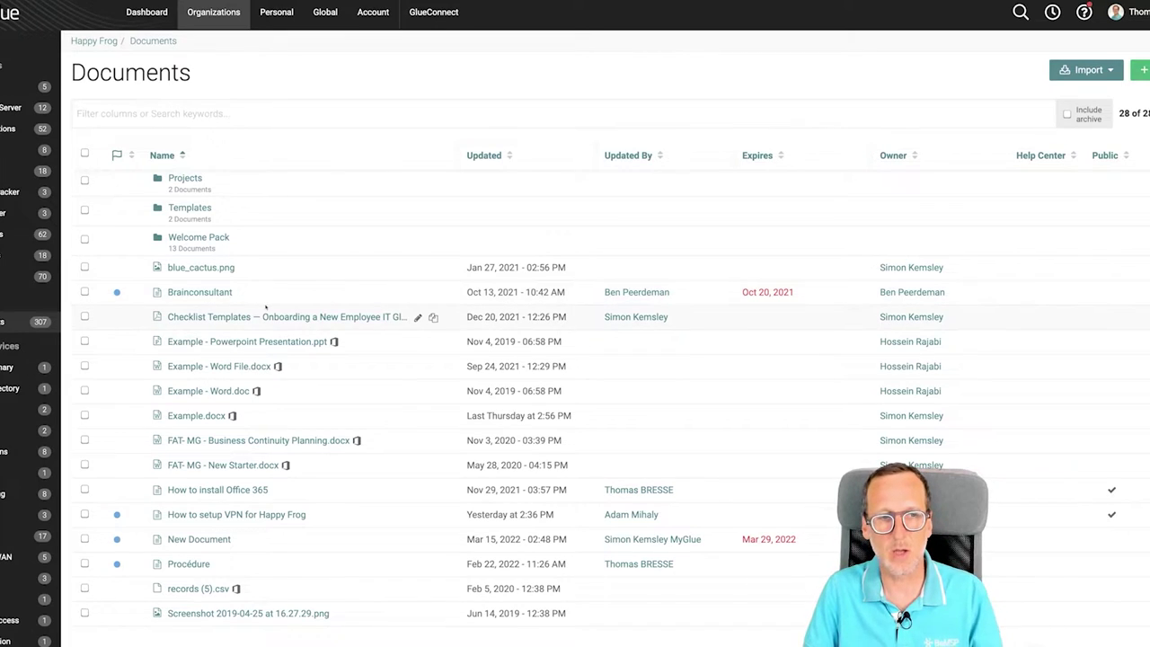
- Open Happy Frog's Processes & Procedures document folder and read the How to install Google Chrome document
{"action": "left_click", "coordinate": [84, 366]}
{"action": "left_click", "coordinate": [84, 390]}
{"action": "left_click", "coordinate": [85, 416]}
{"action": "left_click", "coordinate": [96, 155]}
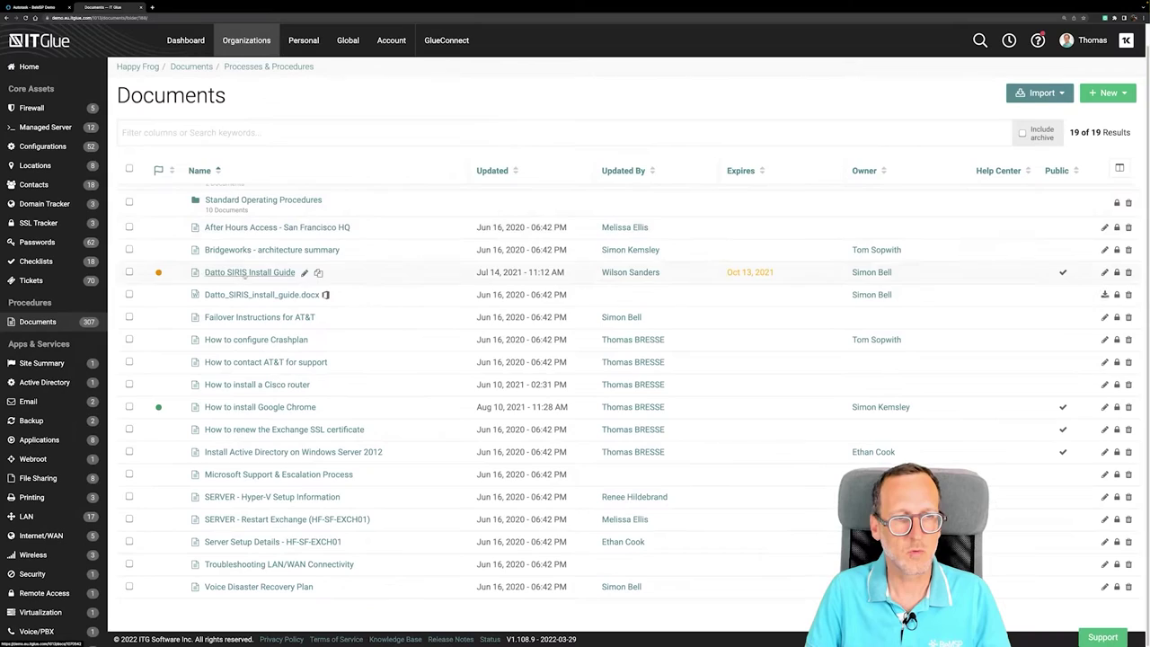
{"action": "scroll", "coordinate": [464, 296], "scroll_direction": "down", "scroll_amount": 2}
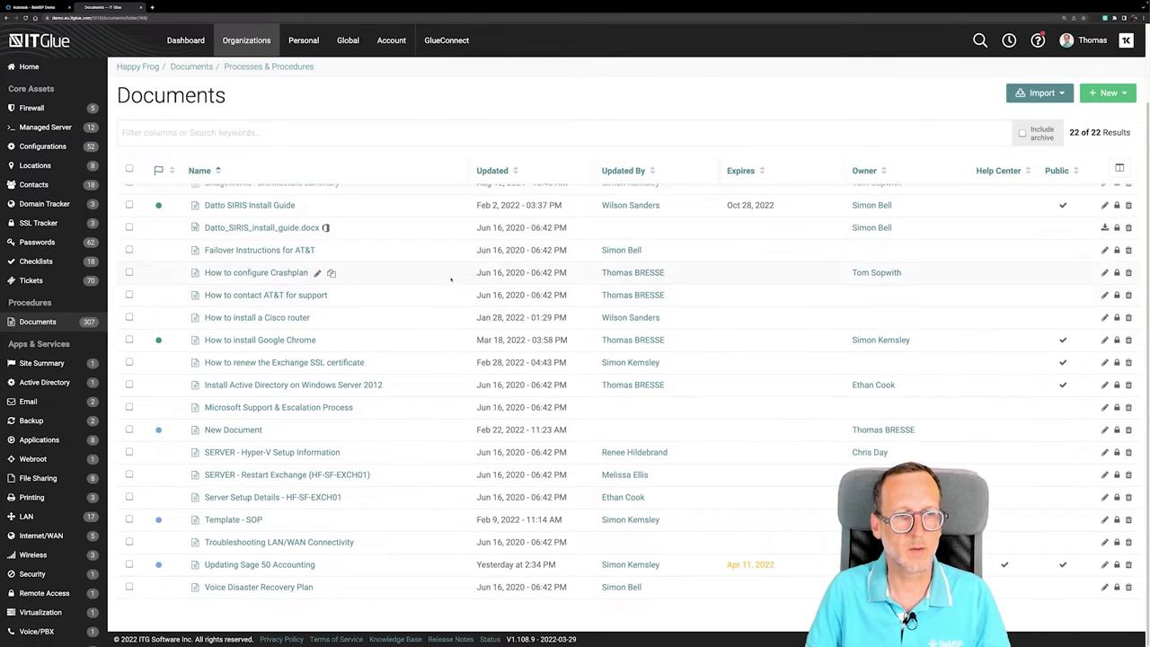
{"action": "left_click", "coordinate": [438, 341]}
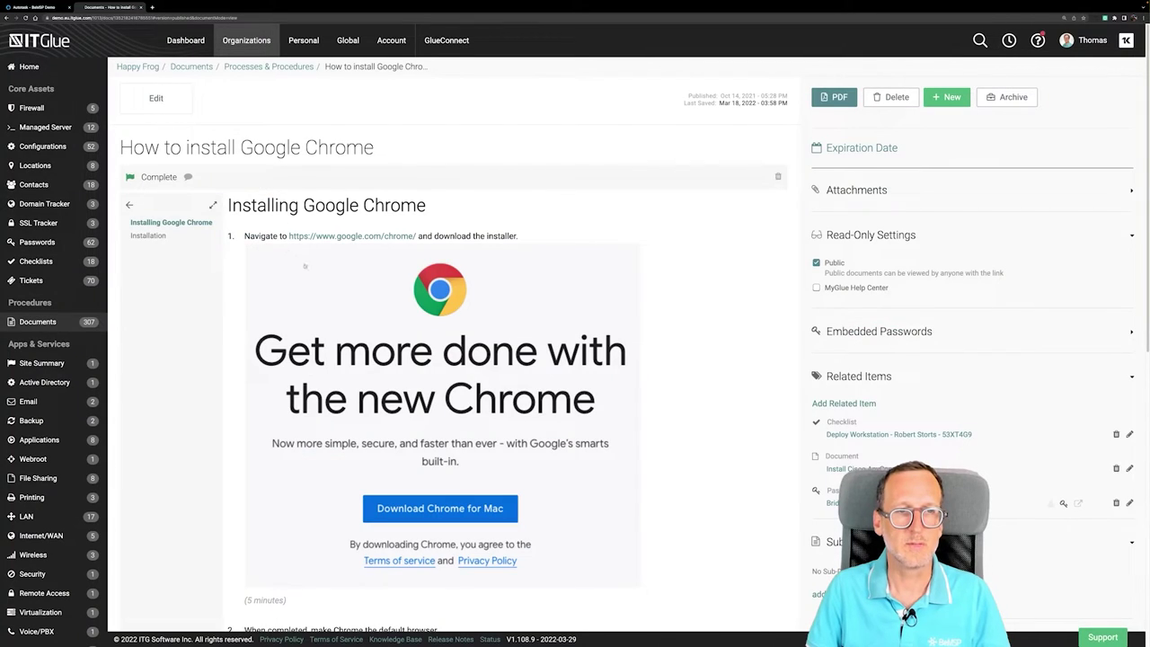
{"action": "scroll", "coordinate": [686, 288], "scroll_direction": "down", "scroll_amount": 4}
{"action": "scroll", "coordinate": [685, 300], "scroll_direction": "up", "scroll_amount": 4}
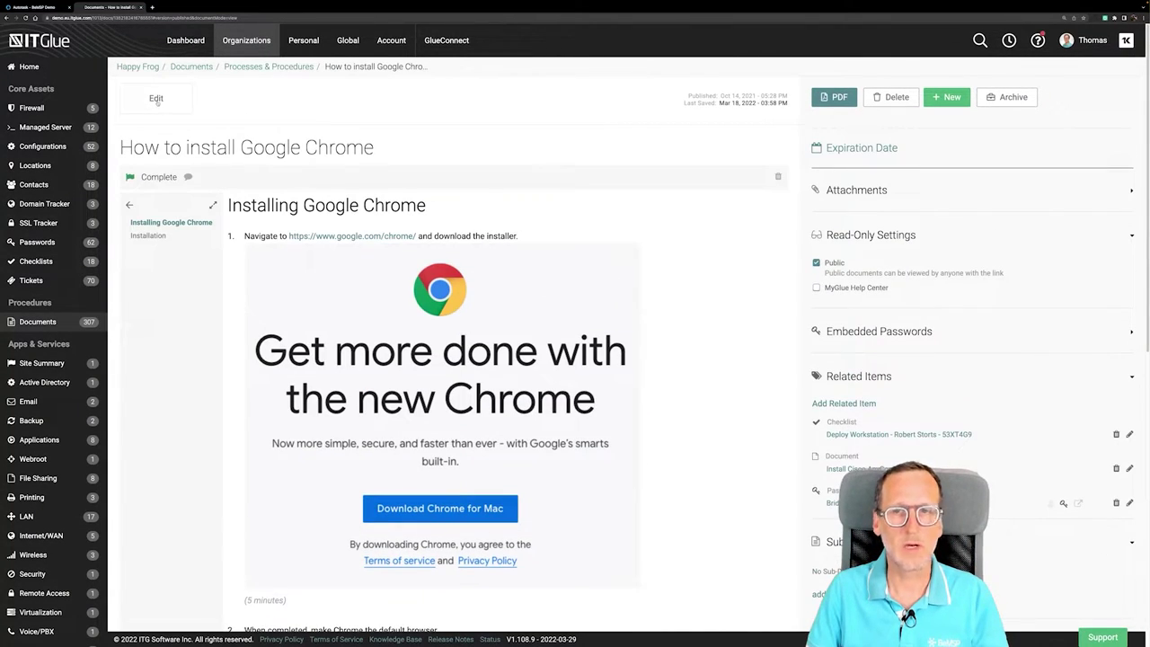
- Open the How to install Google Chrome document for editing, review its sections through the final text block, and publish it
{"action": "left_click", "coordinate": [156, 99]}
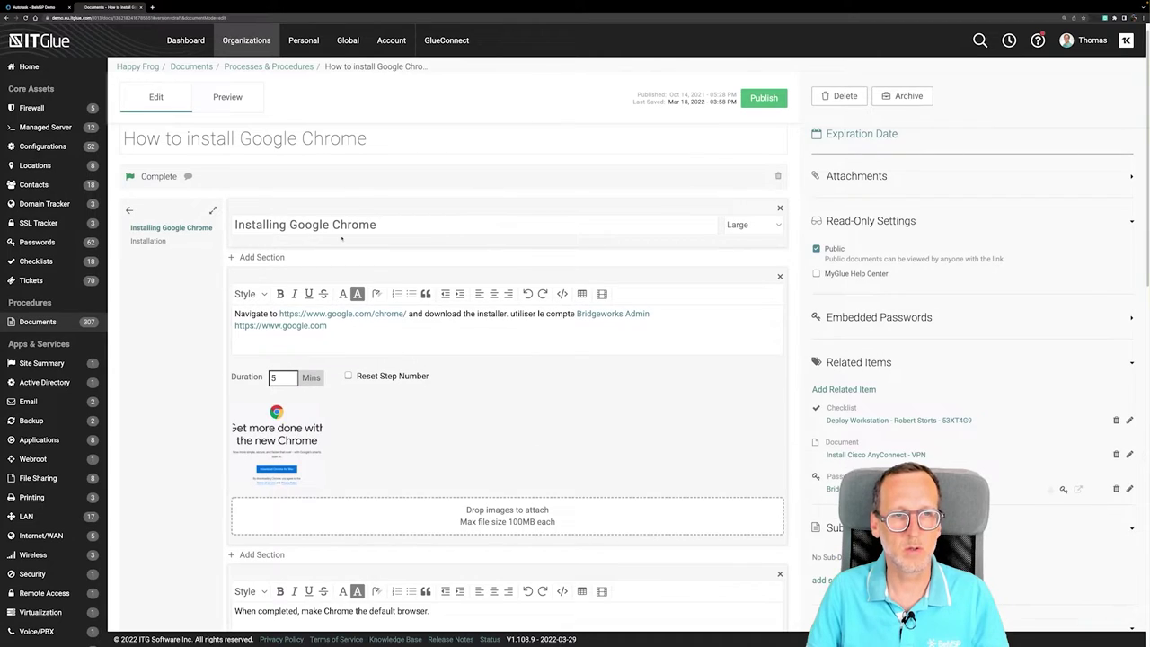
{"action": "scroll", "coordinate": [287, 182], "scroll_direction": "down", "scroll_amount": 2}
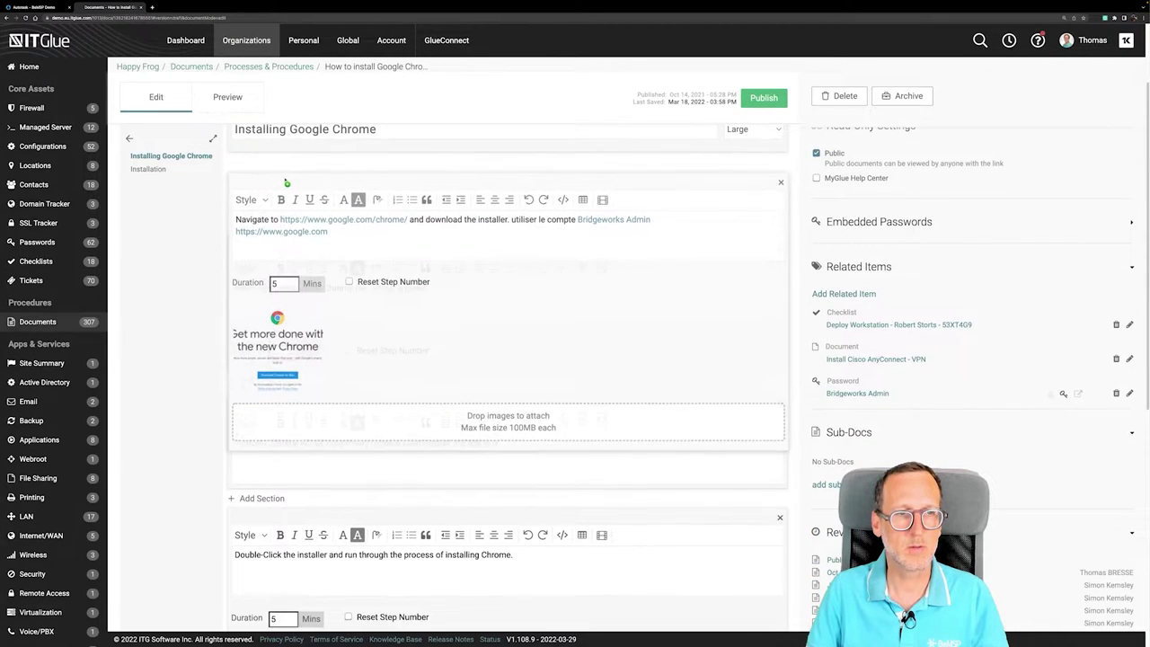
{"action": "scroll", "coordinate": [286, 233], "scroll_direction": "down", "scroll_amount": 1}
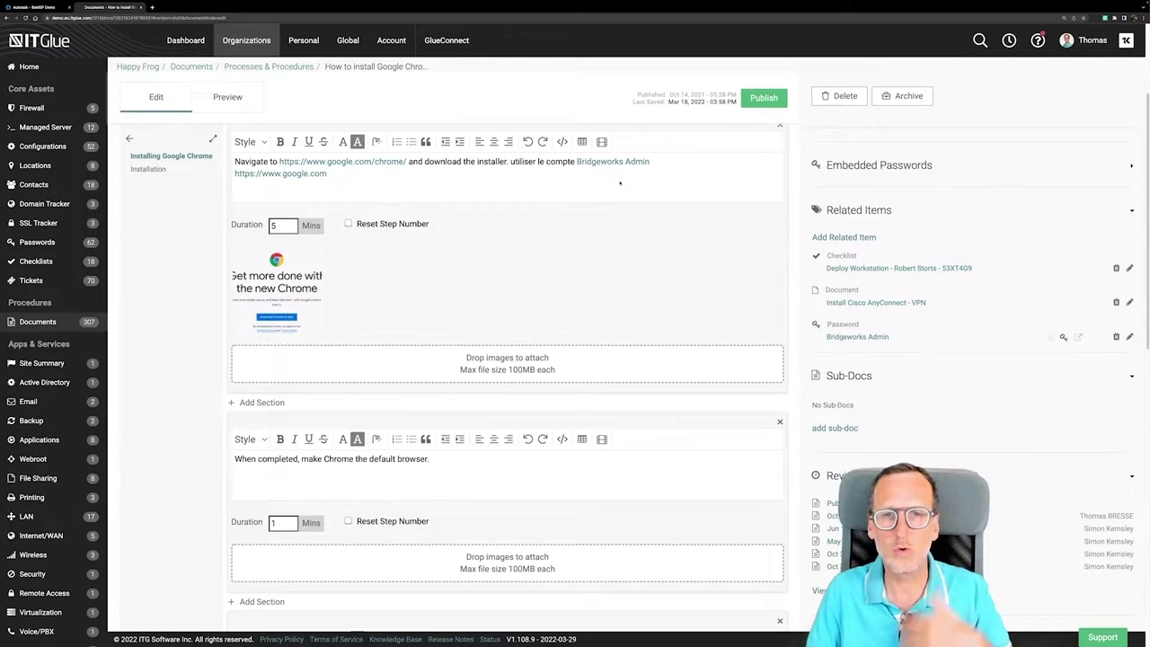
{"action": "scroll", "coordinate": [620, 183], "scroll_direction": "down", "scroll_amount": 10}
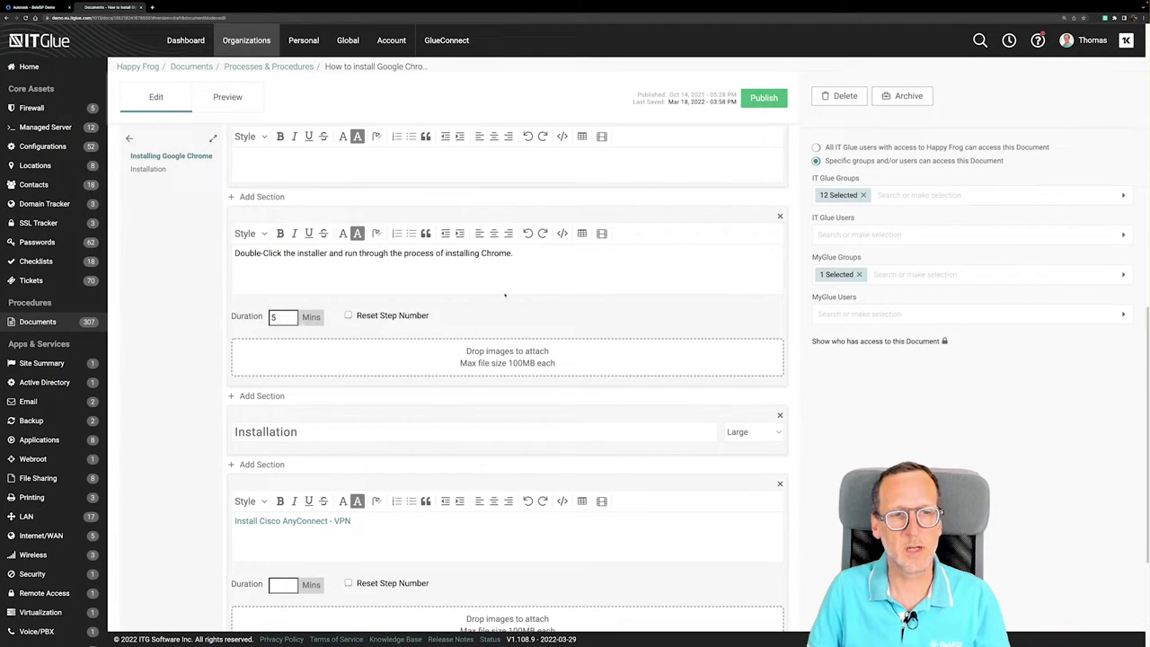
{"action": "scroll", "coordinate": [542, 291], "scroll_direction": "down", "scroll_amount": 2}
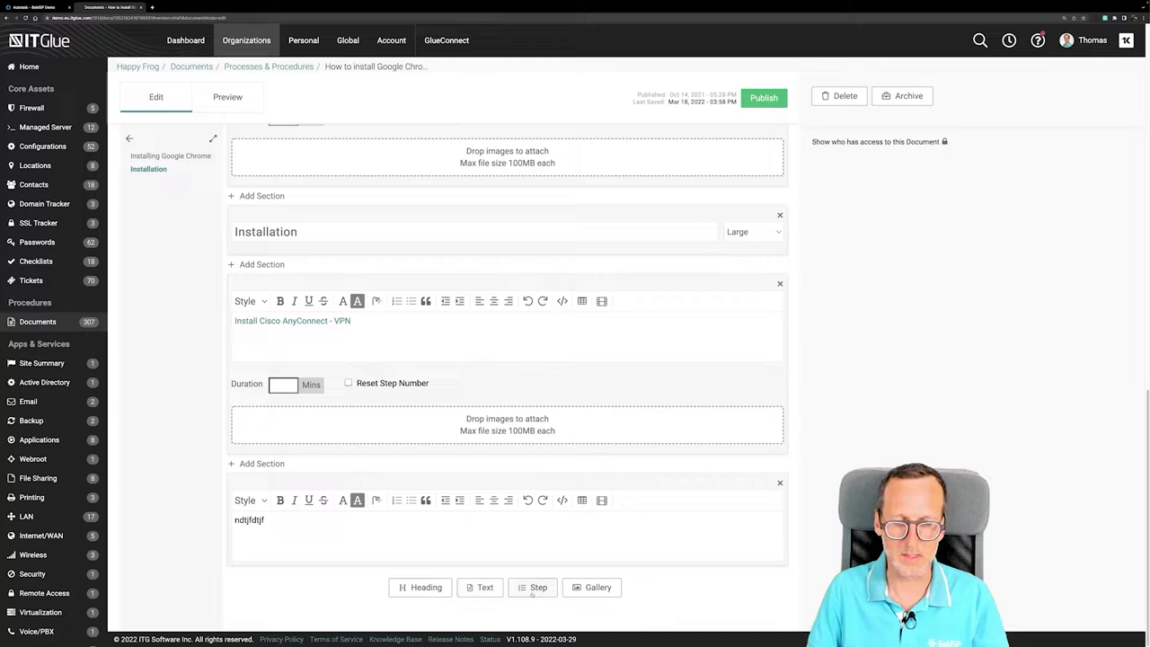
{"action": "left_click", "coordinate": [764, 97]}
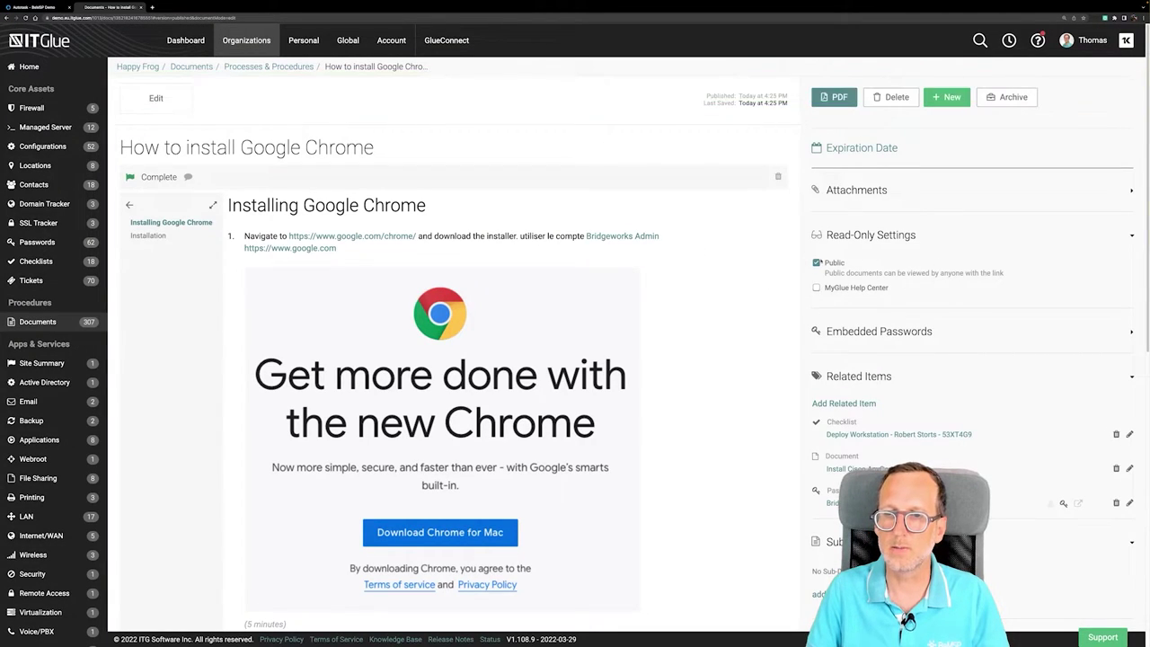
- View the public version of How to install Google Chrome in a private browser window, through to its total duration
{"action": "left_click", "coordinate": [300, 67]}
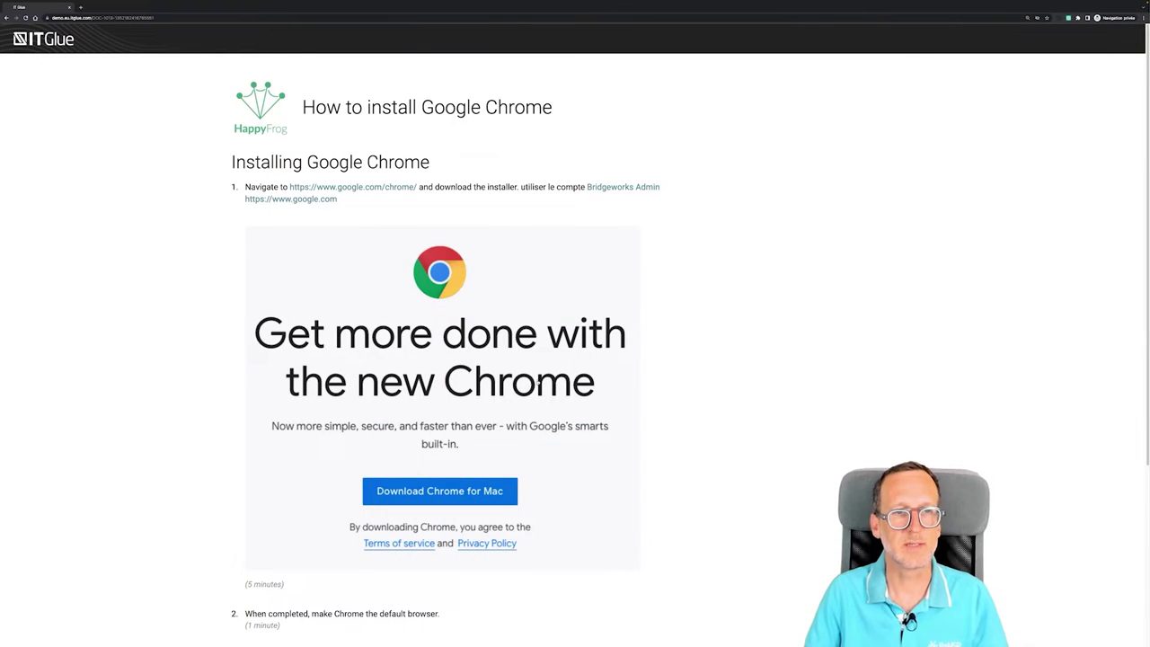
{"action": "scroll", "coordinate": [655, 292], "scroll_direction": "down", "scroll_amount": 5}
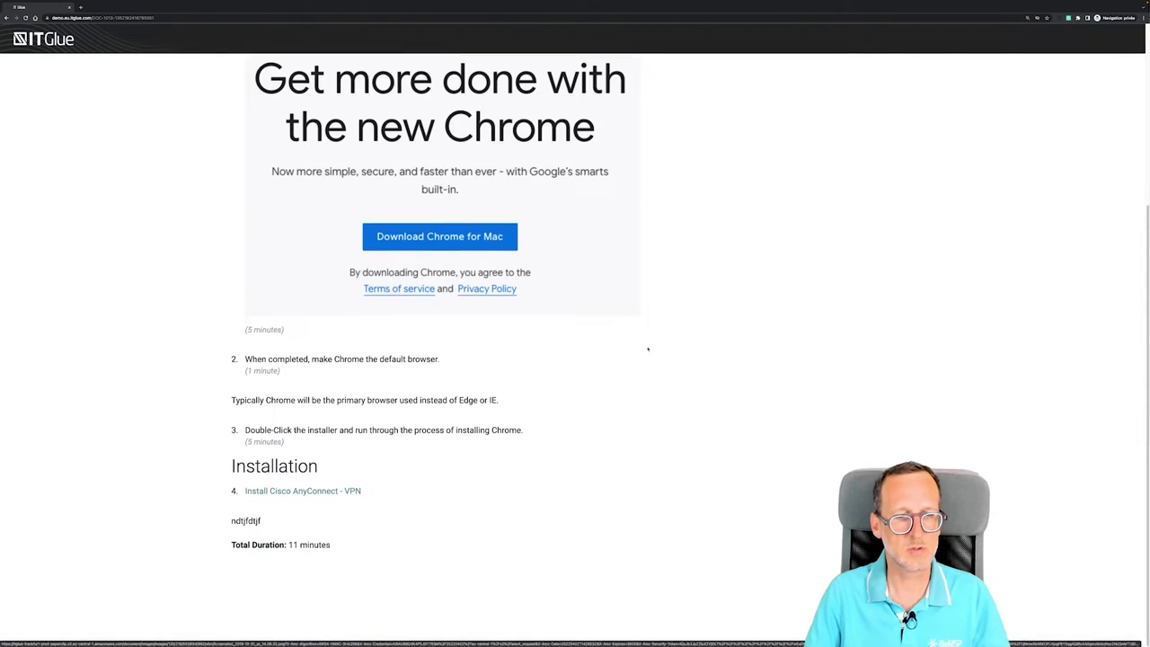
{"action": "scroll", "coordinate": [647, 352], "scroll_direction": "up", "scroll_amount": 5}
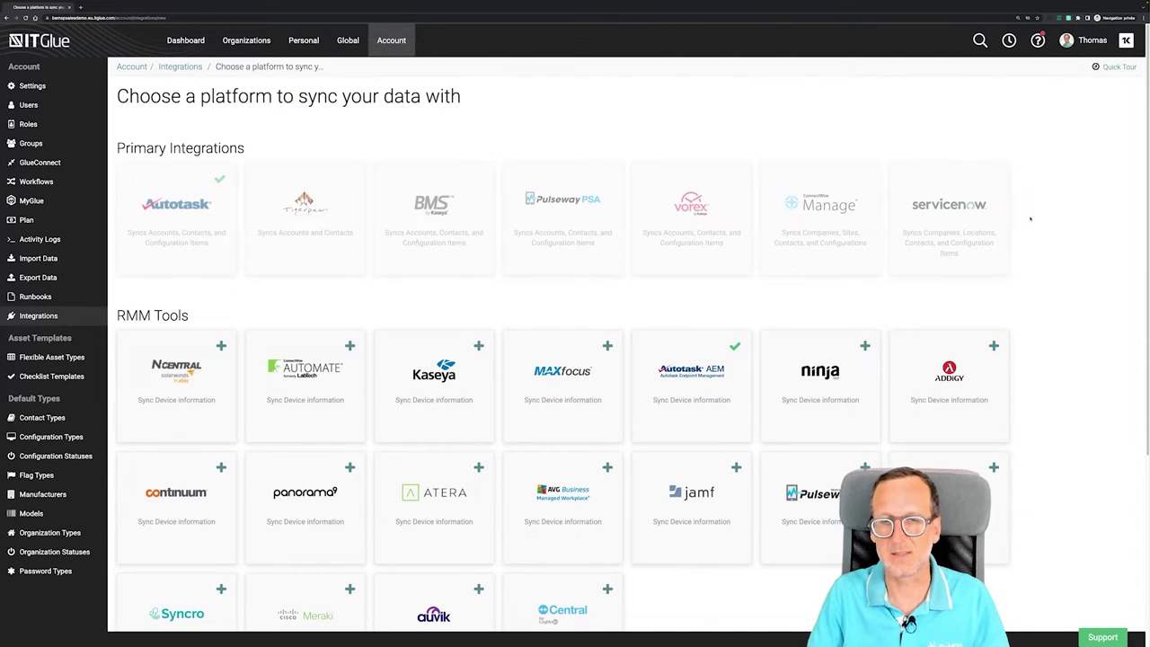
- Look through the Primary Integrations, RMM Tools and Other Integrations available for syncing with the account
{"action": "scroll", "coordinate": [1030, 218], "scroll_direction": "down", "scroll_amount": 3}
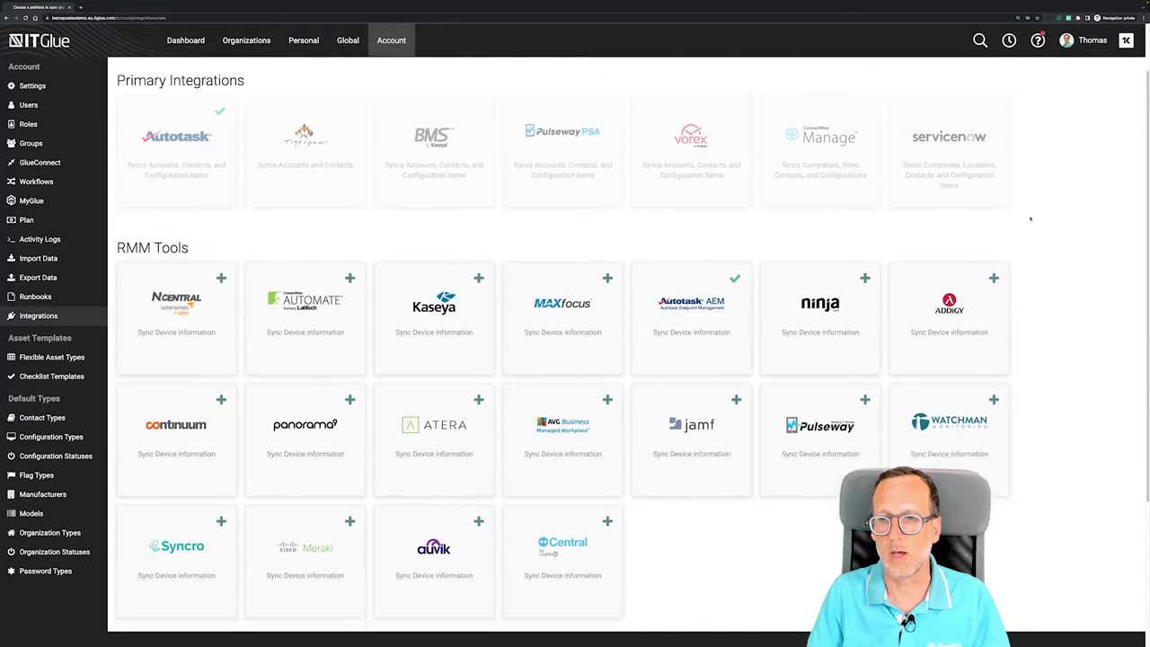
{"action": "scroll", "coordinate": [1031, 218], "scroll_direction": "down", "scroll_amount": 3}
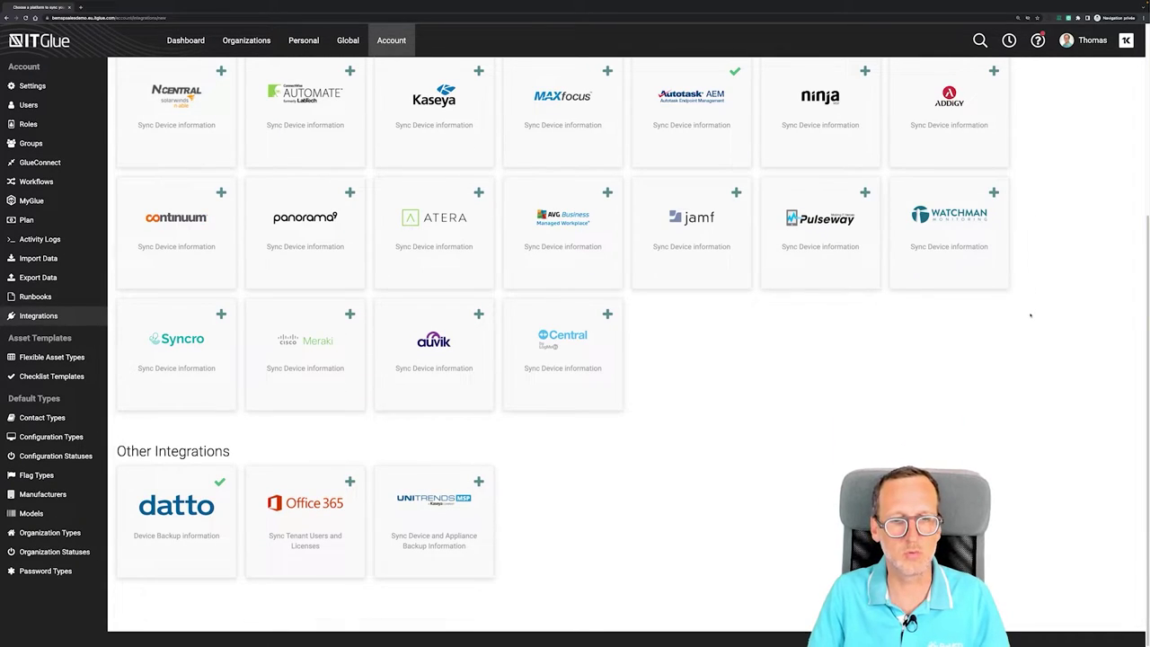
{"action": "scroll", "coordinate": [1022, 327], "scroll_direction": "up", "scroll_amount": 6}
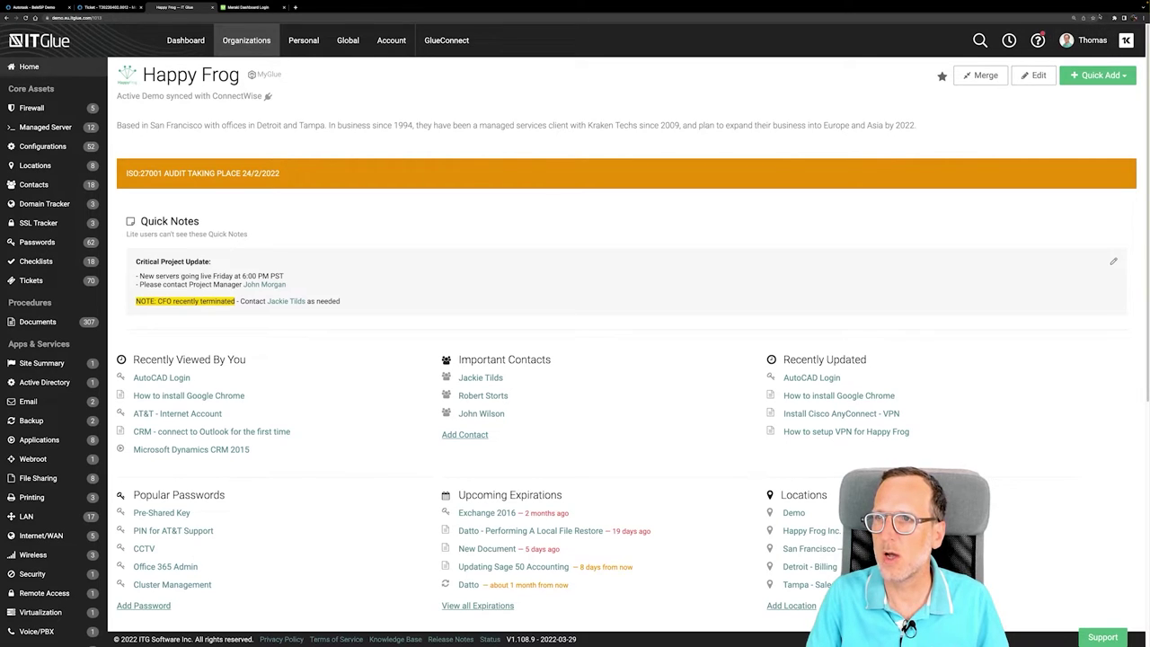
- Browse the organizations in the IT Glue browser extension, open Ben's Company Inc., and return to the extension's main list
{"action": "left_click", "coordinate": [1102, 18]}
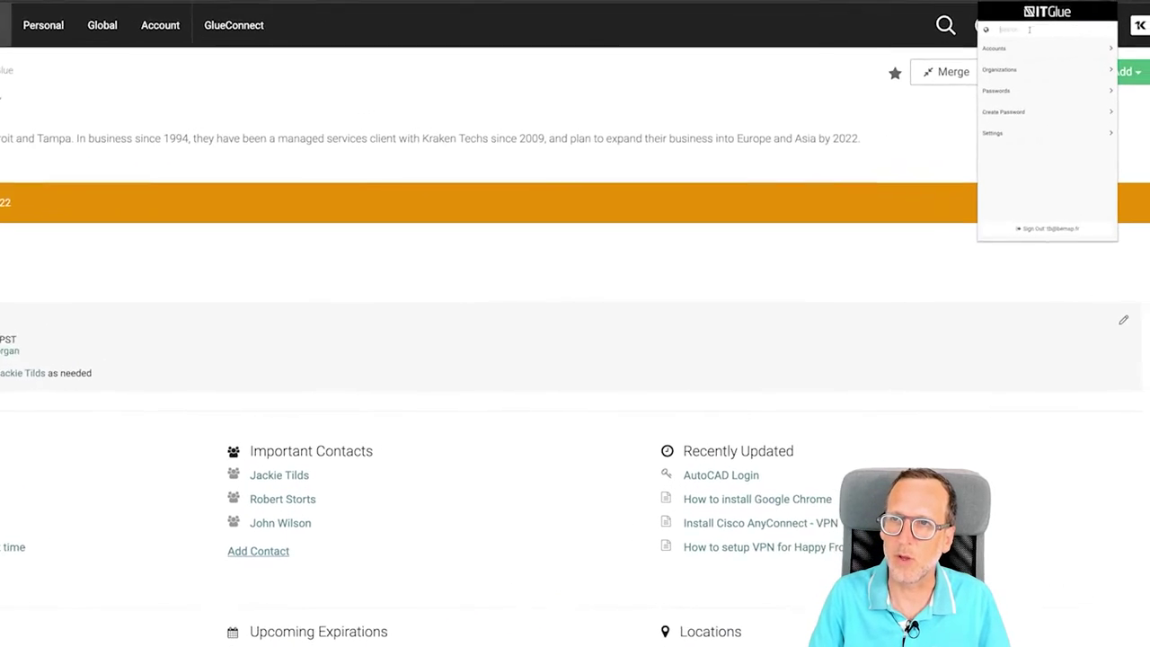
{"action": "left_click", "coordinate": [991, 81]}
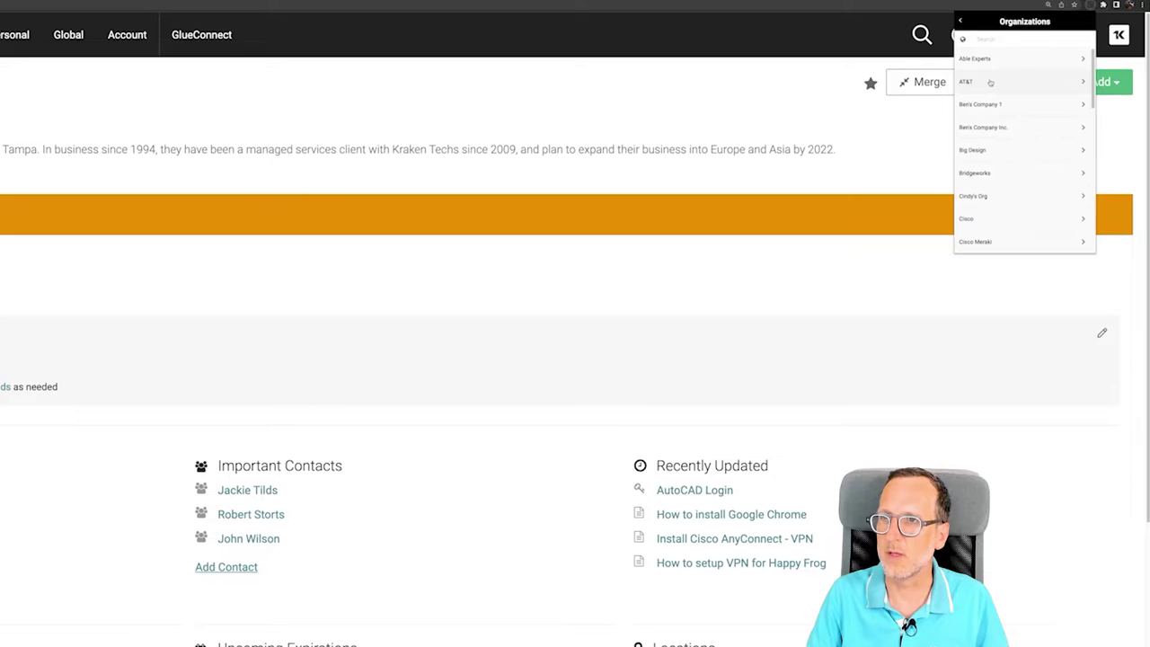
{"action": "left_click", "coordinate": [988, 127]}
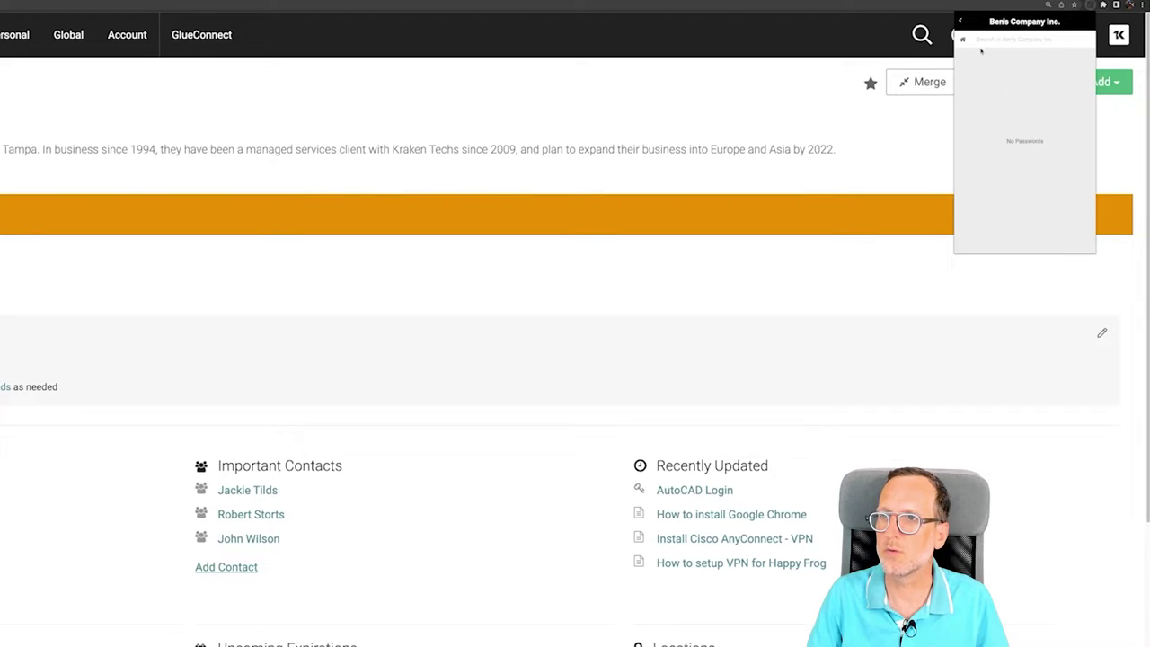
{"action": "left_click", "coordinate": [961, 22]}
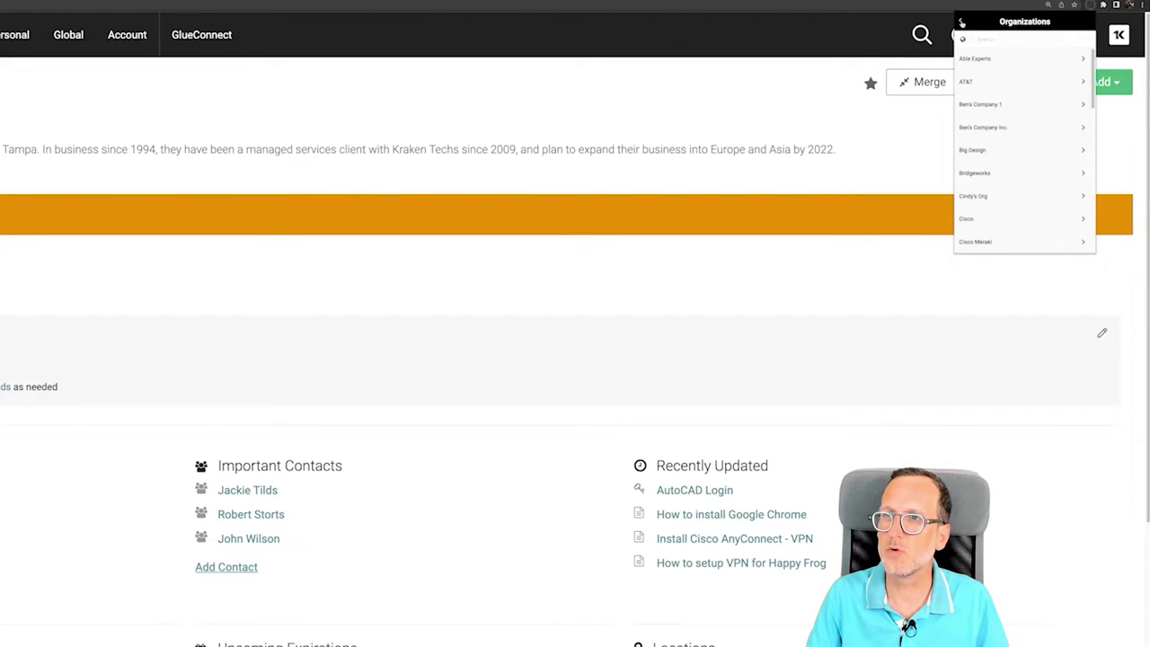
{"action": "left_click", "coordinate": [961, 22]}
- Generate several random passwords in the extension's Create Password form, and close the form without saving
{"action": "left_click", "coordinate": [994, 126]}
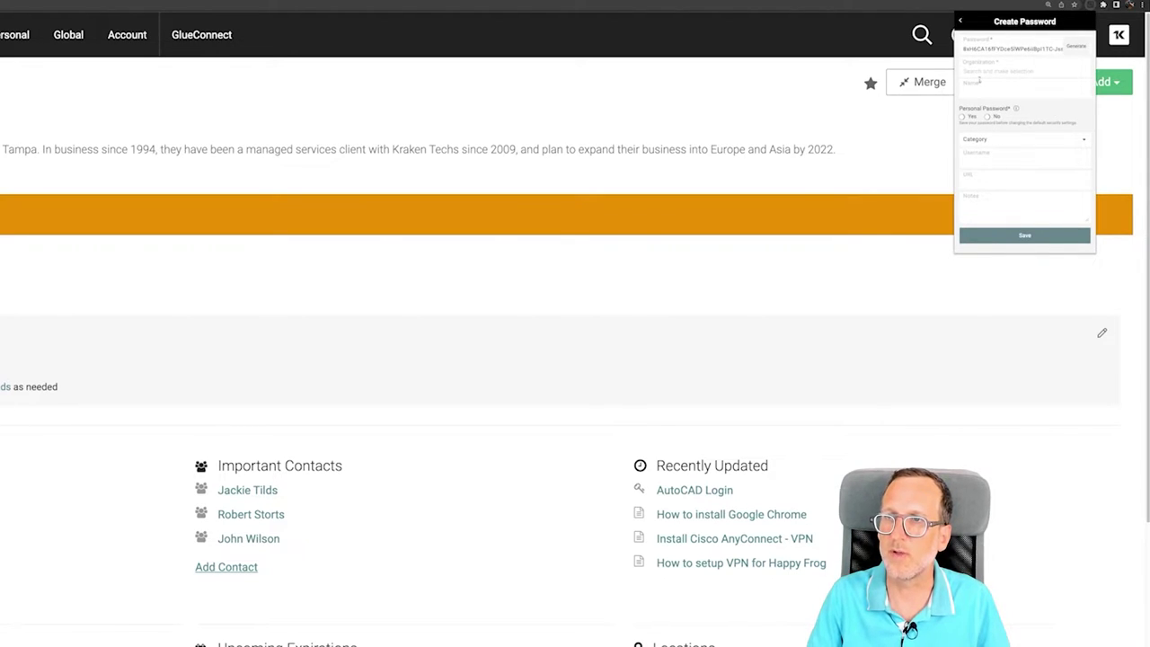
{"action": "left_click", "coordinate": [1077, 48]}
{"action": "left_click", "coordinate": [1078, 47]}
{"action": "left_click", "coordinate": [1078, 48]}
{"action": "left_click", "coordinate": [1077, 48]}
{"action": "left_click", "coordinate": [1077, 47]}
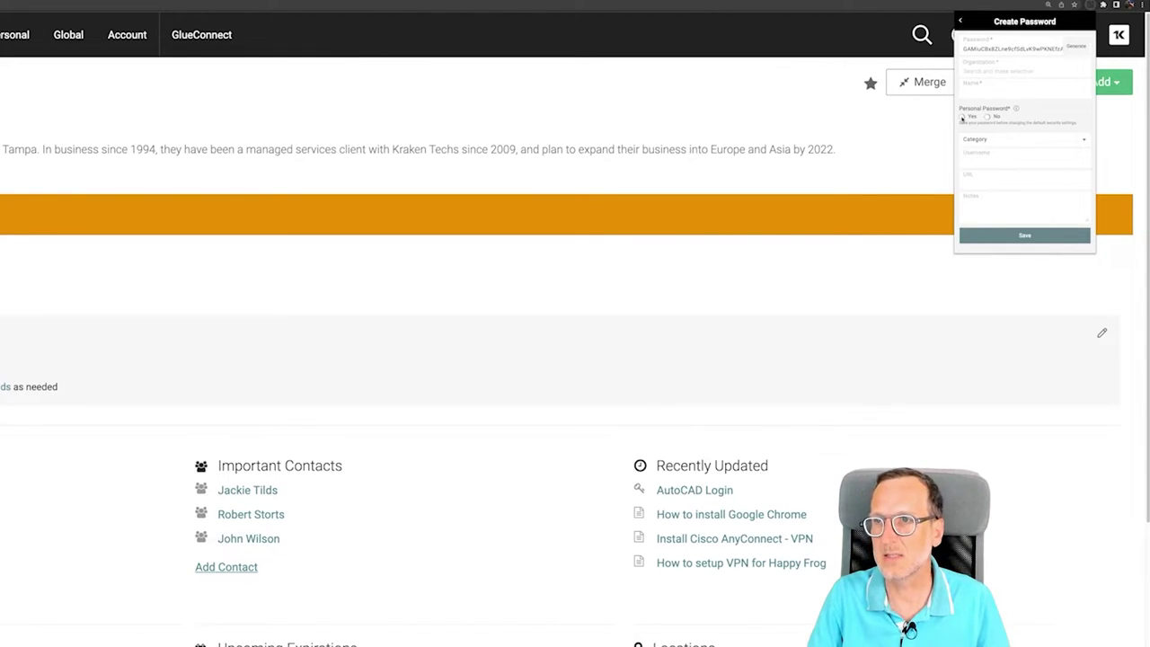
{"action": "left_click", "coordinate": [360, 103]}
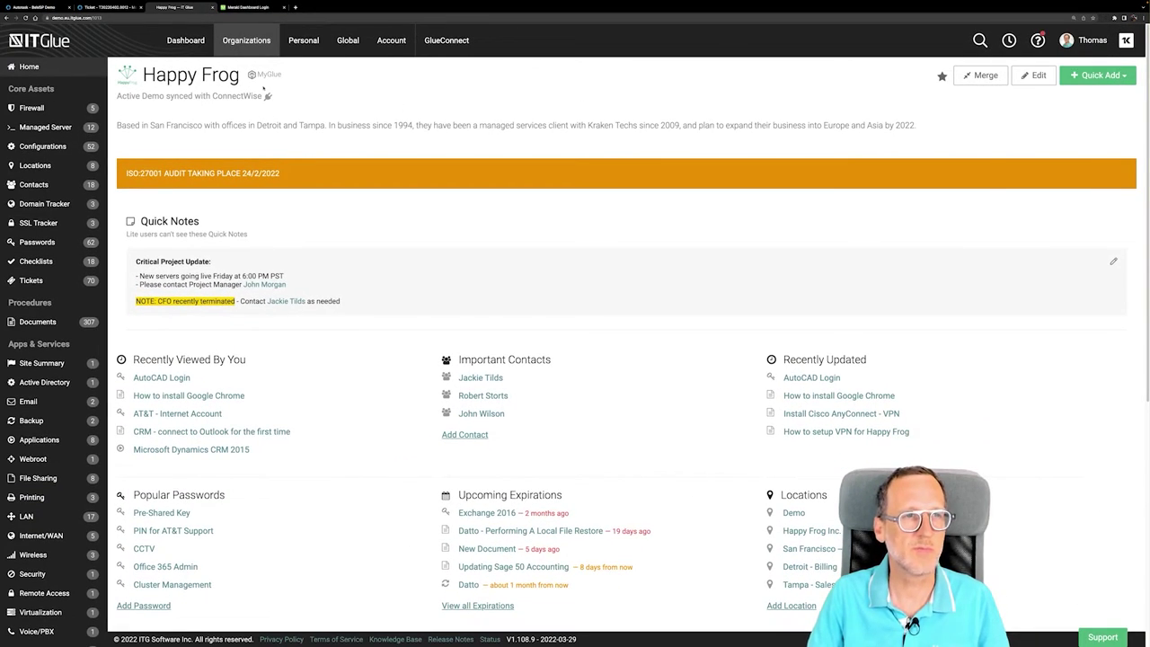
- Switch to the Cisco Meraki Dashboard login page and fill its Email field from a stored Meraki Dashboard Administrator Login in IT Glue
{"action": "left_click", "coordinate": [258, 8]}
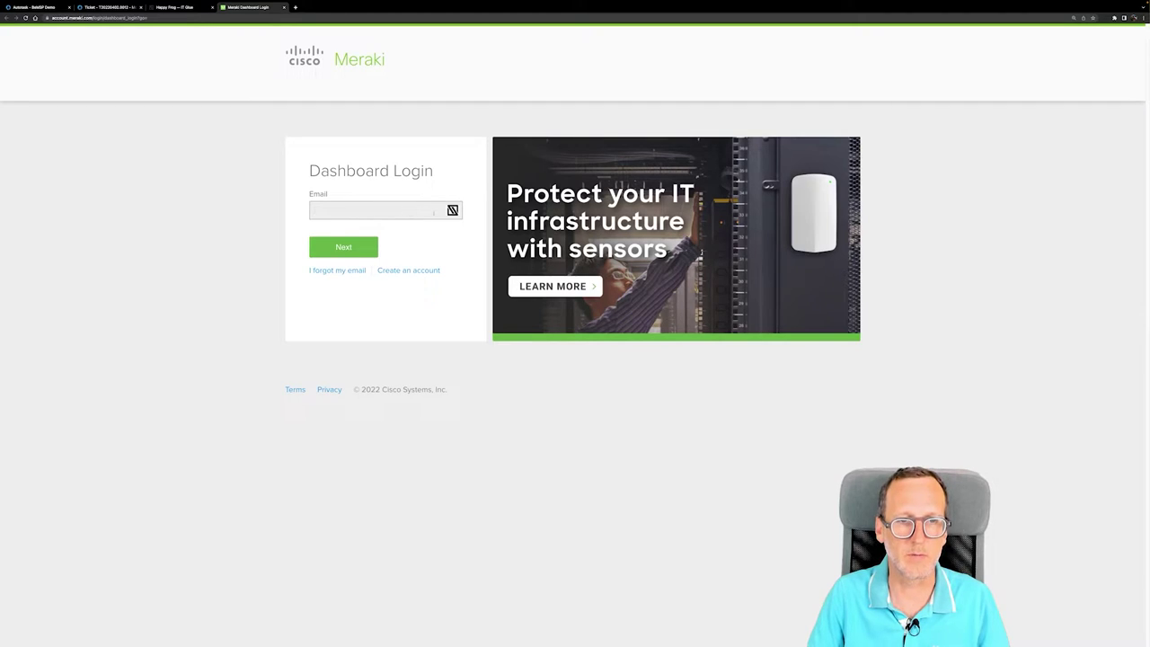
{"action": "left_click", "coordinate": [453, 209]}
{"action": "scroll", "coordinate": [377, 309], "scroll_direction": "down", "scroll_amount": 1}
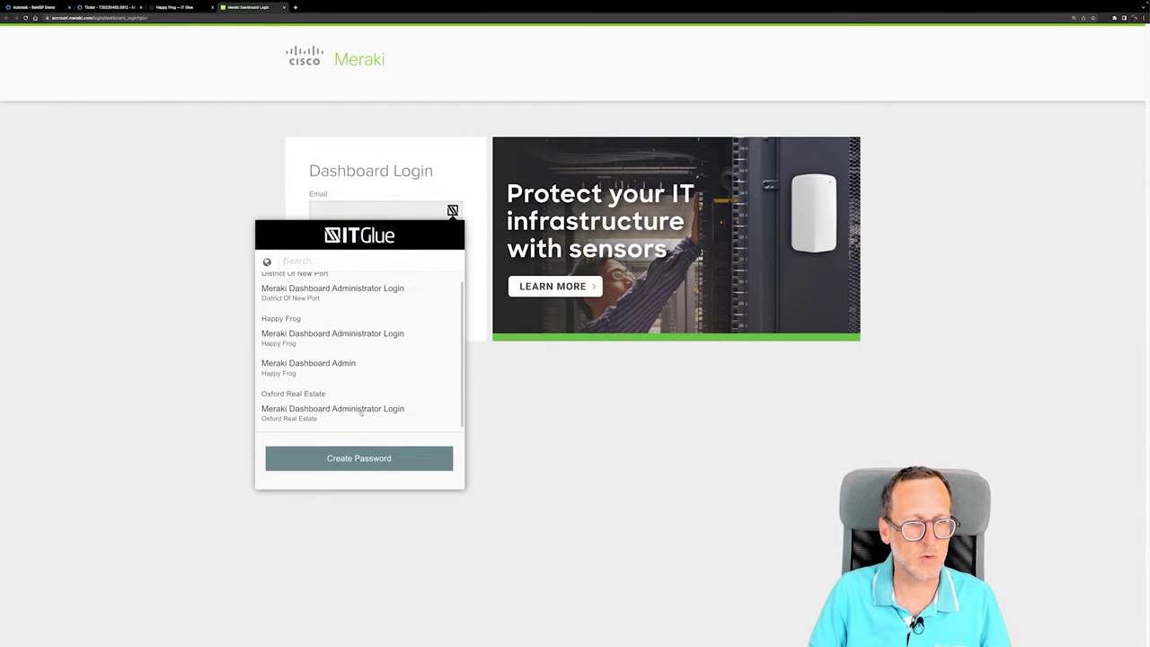
{"action": "scroll", "coordinate": [361, 400], "scroll_direction": "up", "scroll_amount": 1}
{"action": "left_click", "coordinate": [344, 303]}
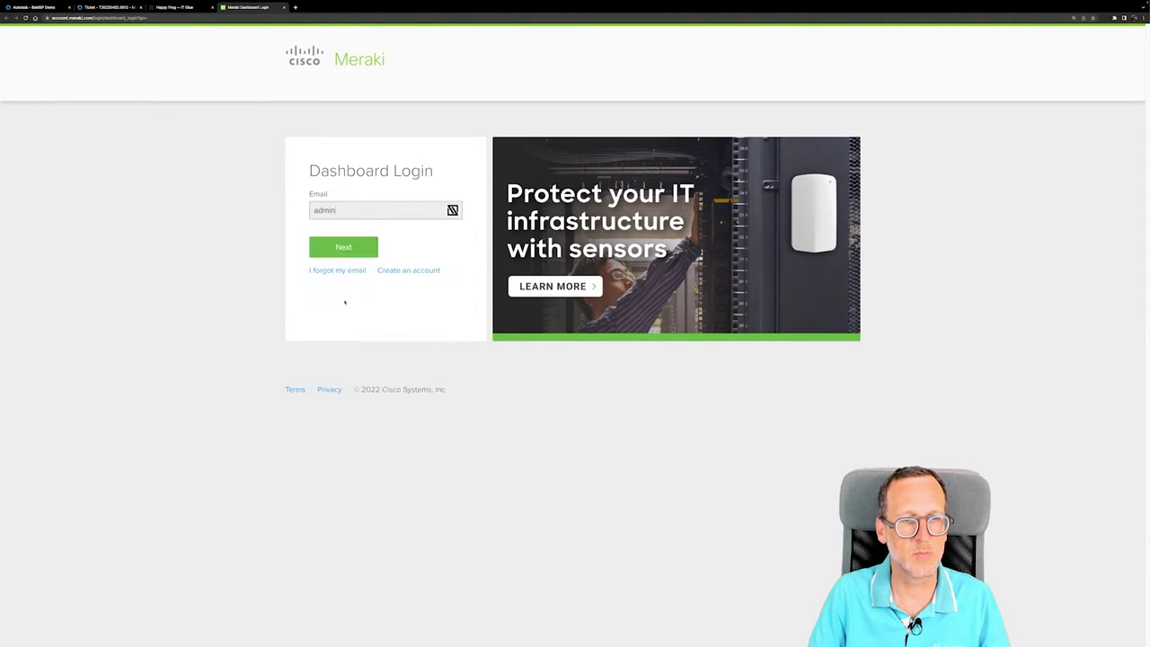
- Switch to the Autotask ticket "Mon PC rame", search IT Glue globally for "sage", and clear and close the search
{"action": "left_click", "coordinate": [124, 8]}
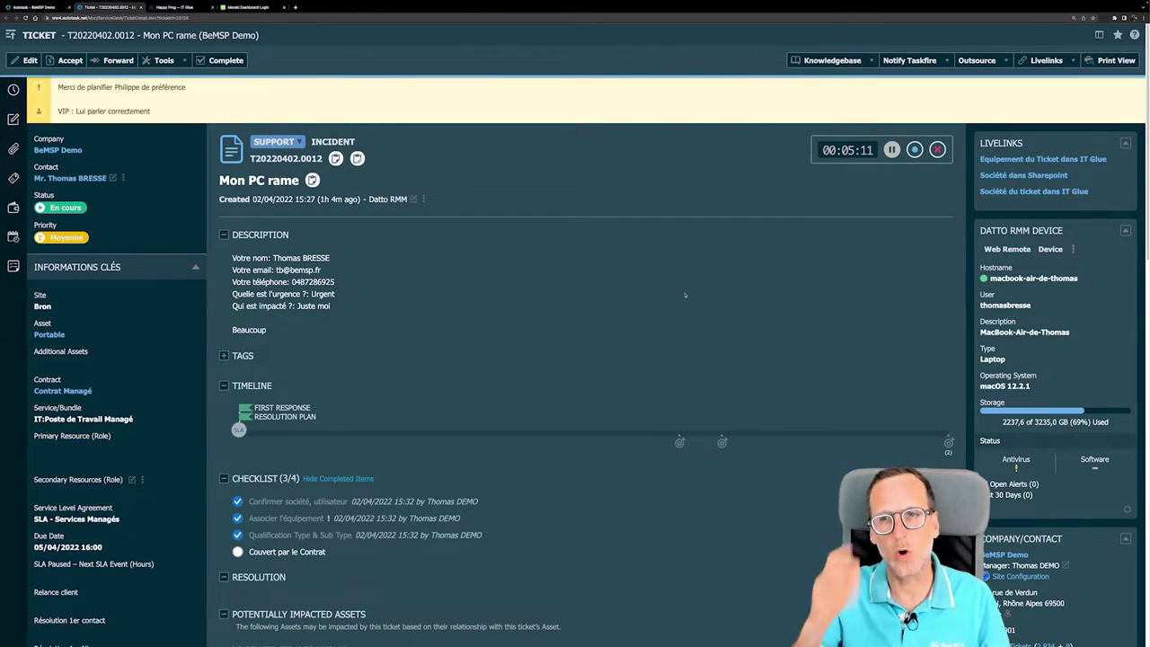
{"action": "key", "text": "q"}
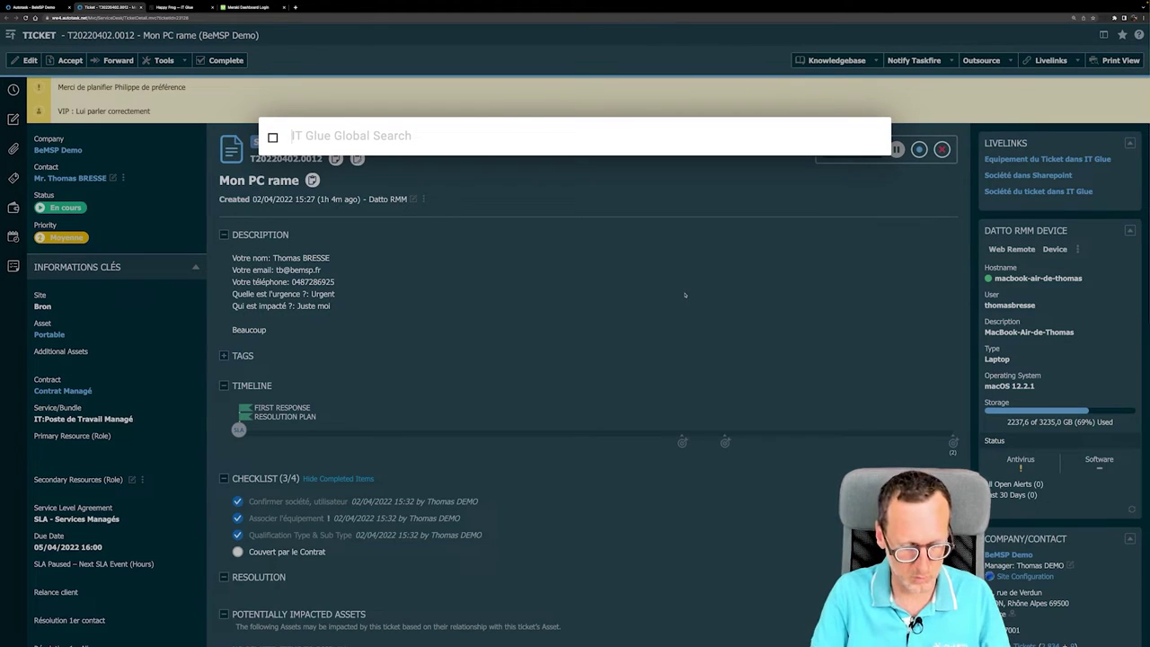
{"action": "type", "text": "sage"}
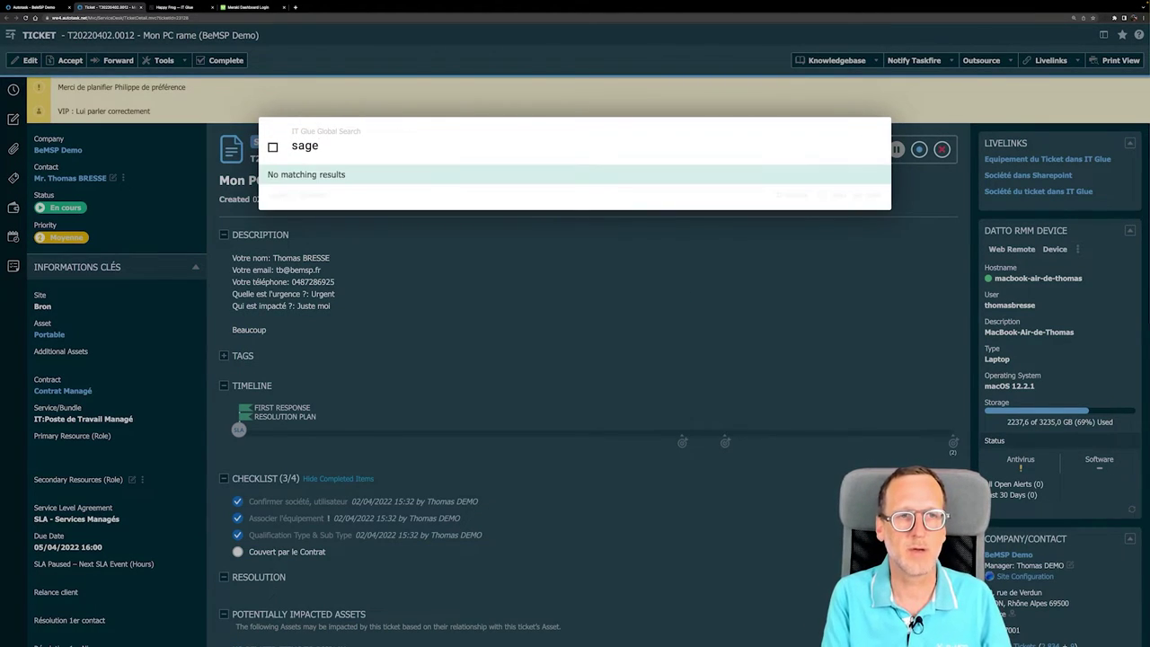
{"action": "key", "text": "BackSpace"}
{"action": "key", "text": "BackSpace"}
{"action": "key", "text": "BackSpace"}
{"action": "key", "text": "BackSpace"}
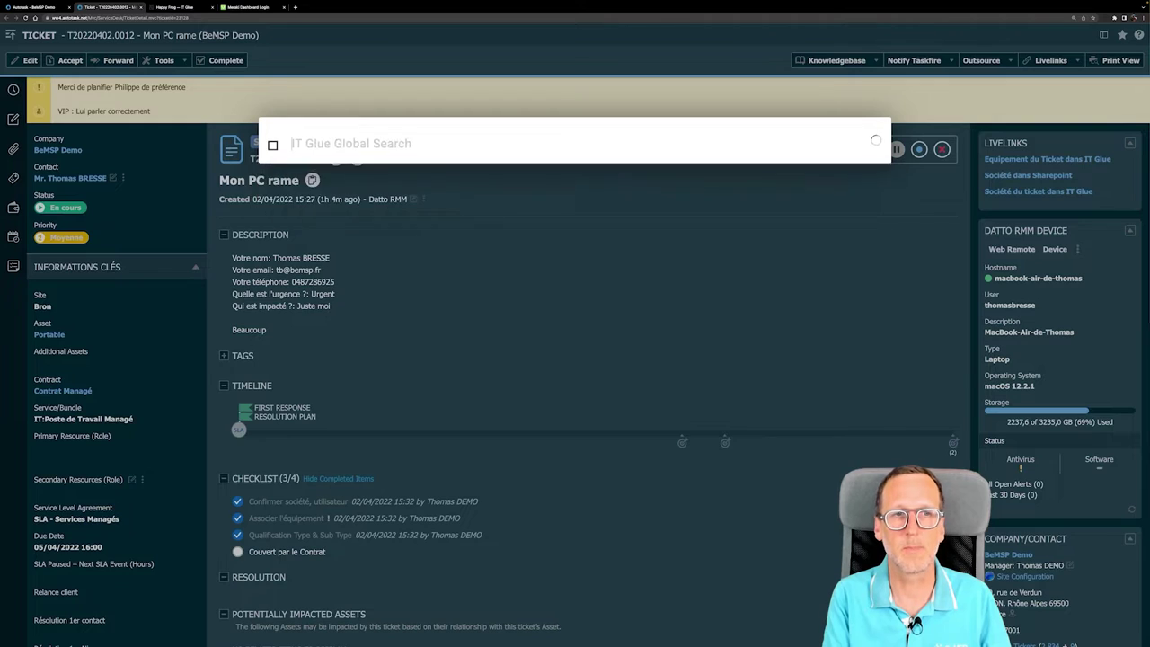
{"action": "key", "text": "Escape"}
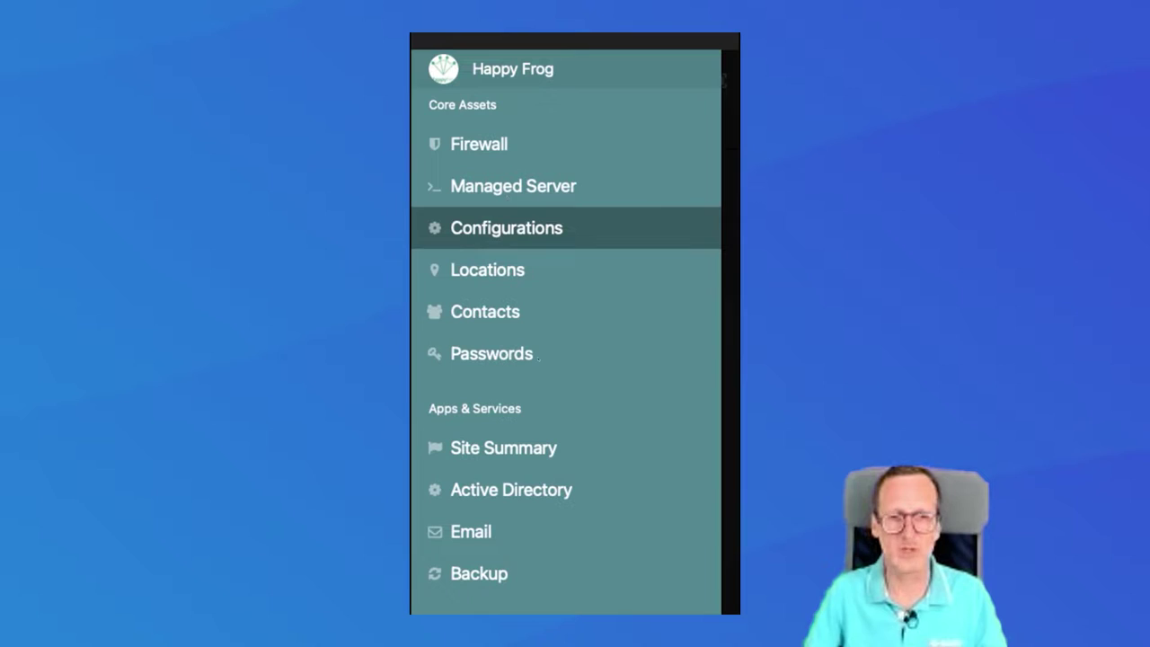
- In the IT Glue mobile app, open Happy Frog's Acces dynamics password record, select its masked password, and return to the Passwords list
{"action": "left_click", "coordinate": [488, 355]}
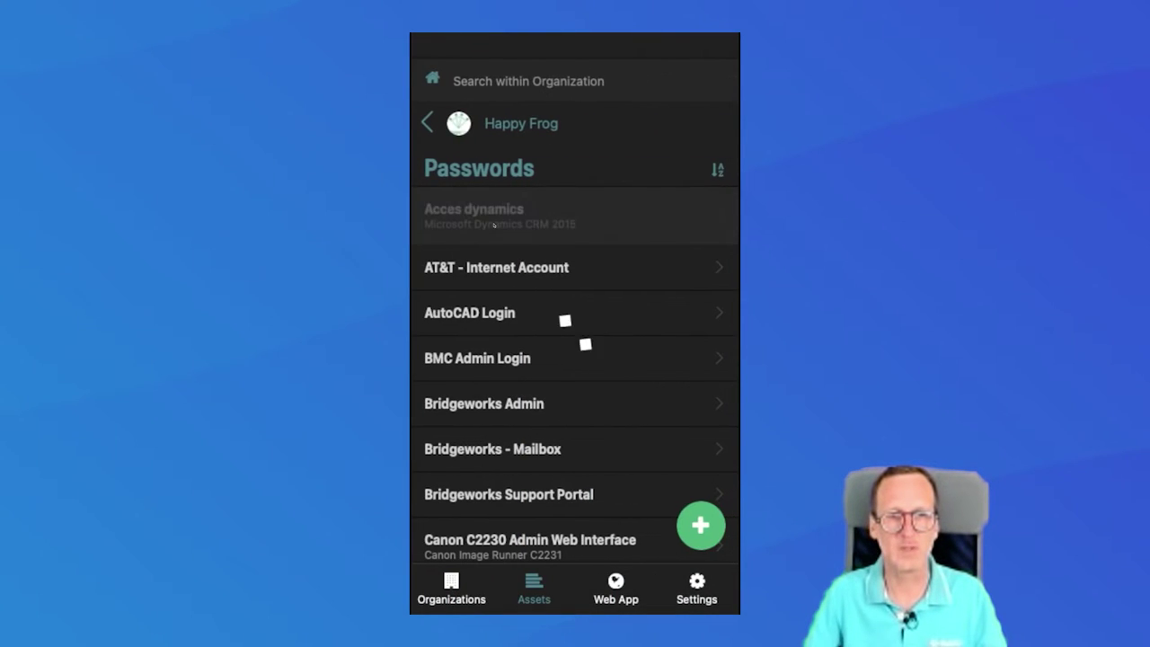
{"action": "left_click", "coordinate": [496, 225]}
{"action": "left_click", "coordinate": [524, 299]}
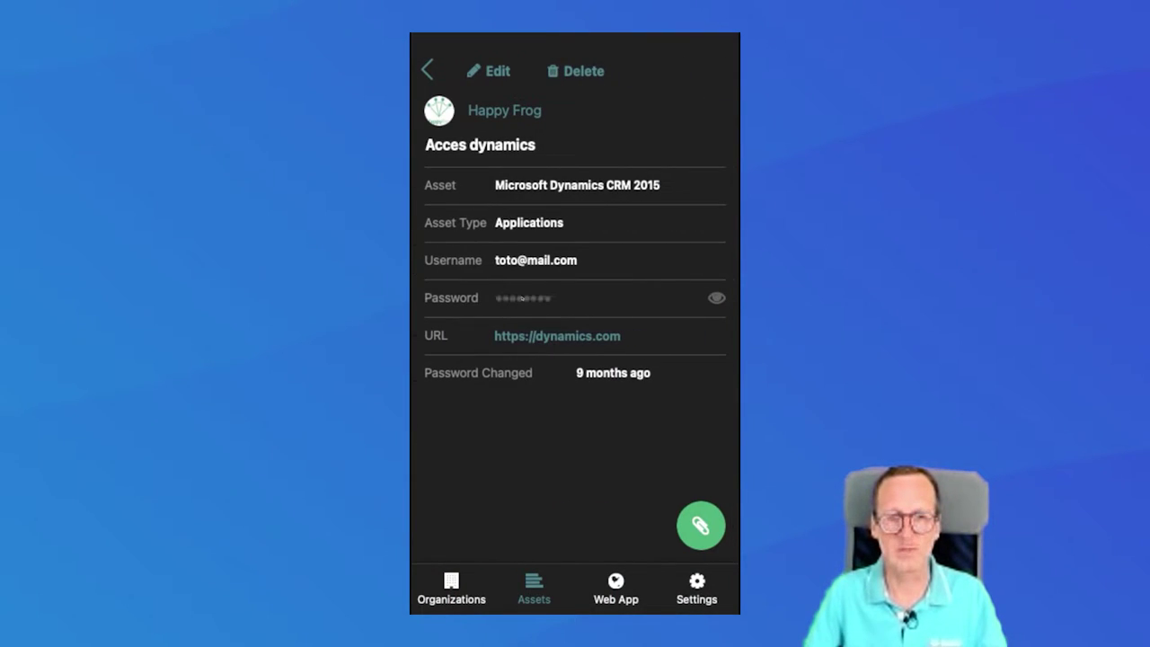
{"action": "left_click", "coordinate": [539, 300]}
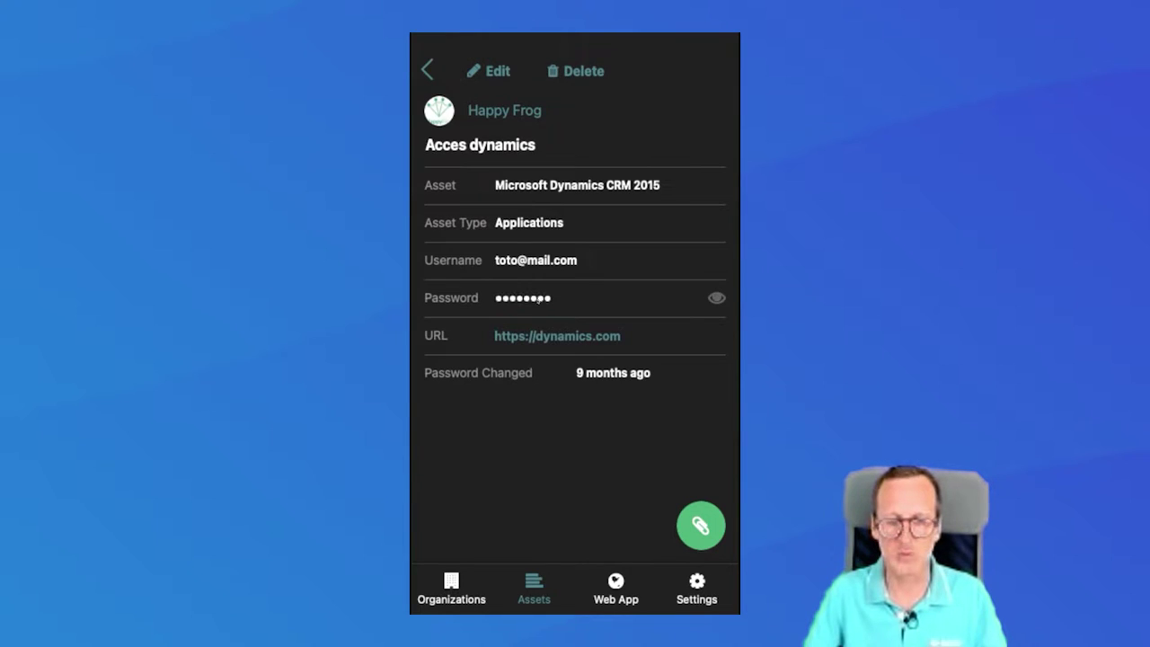
{"action": "left_click", "coordinate": [426, 70]}
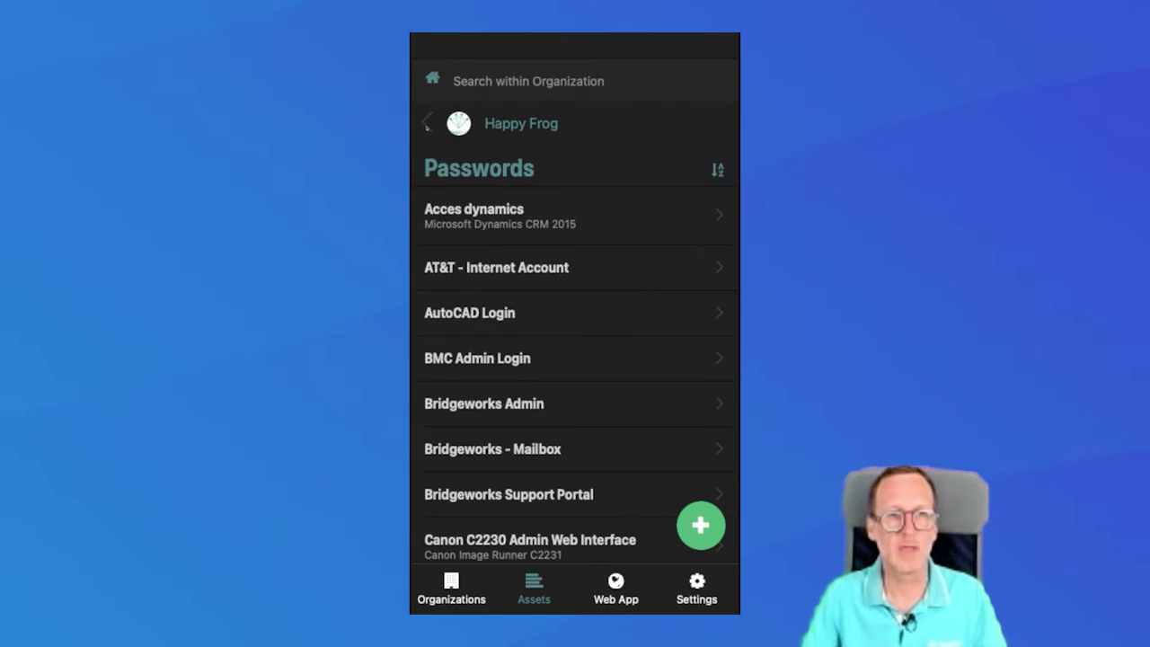
- Open Happy Frog's Canon Image Runner C2231 configuration in the mobile app, review its details, and view its attachments
{"action": "left_click", "coordinate": [451, 588]}
{"action": "left_click", "coordinate": [490, 228]}
{"action": "left_click", "coordinate": [525, 212]}
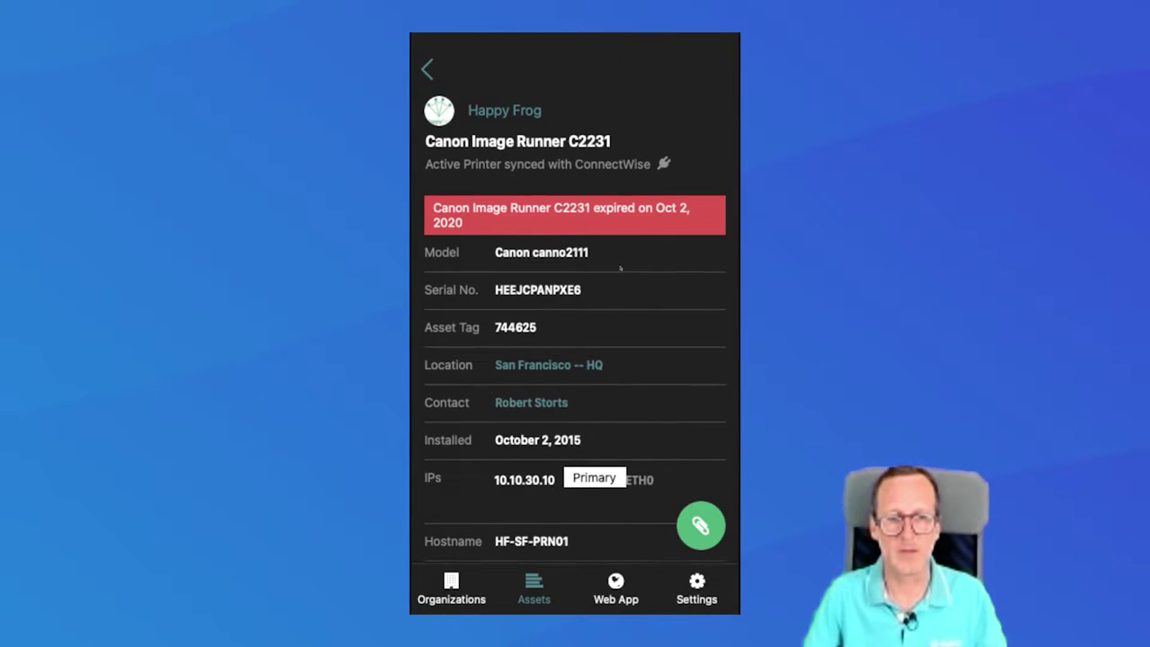
{"action": "scroll", "coordinate": [620, 288], "scroll_direction": "down", "scroll_amount": 5}
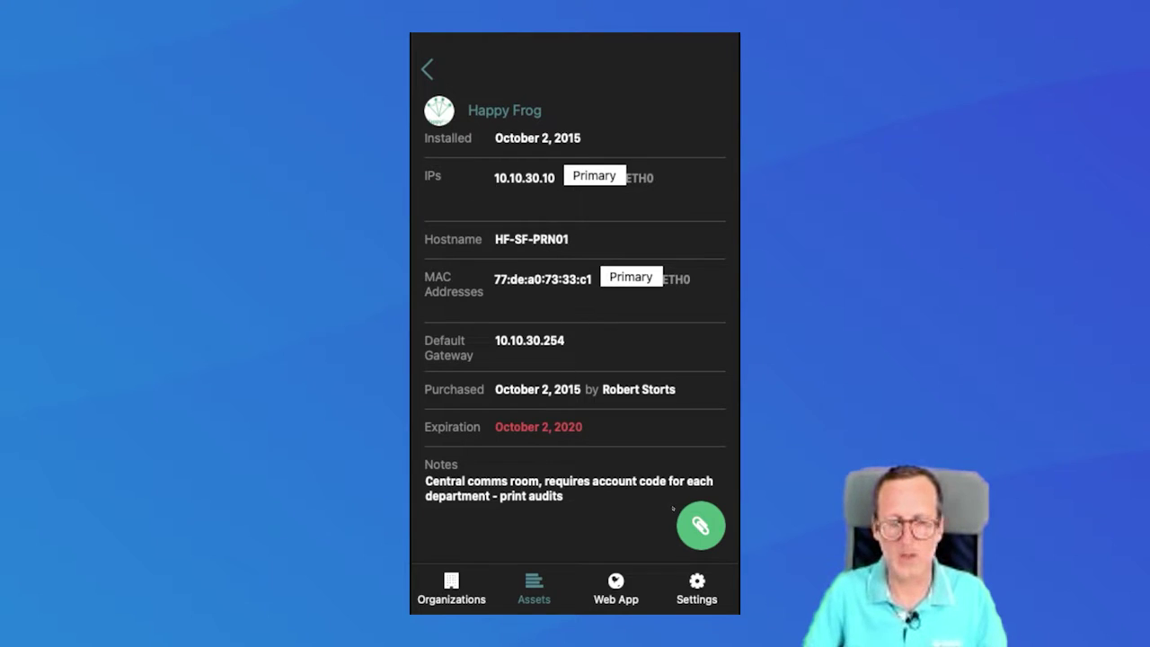
{"action": "left_click", "coordinate": [701, 526]}
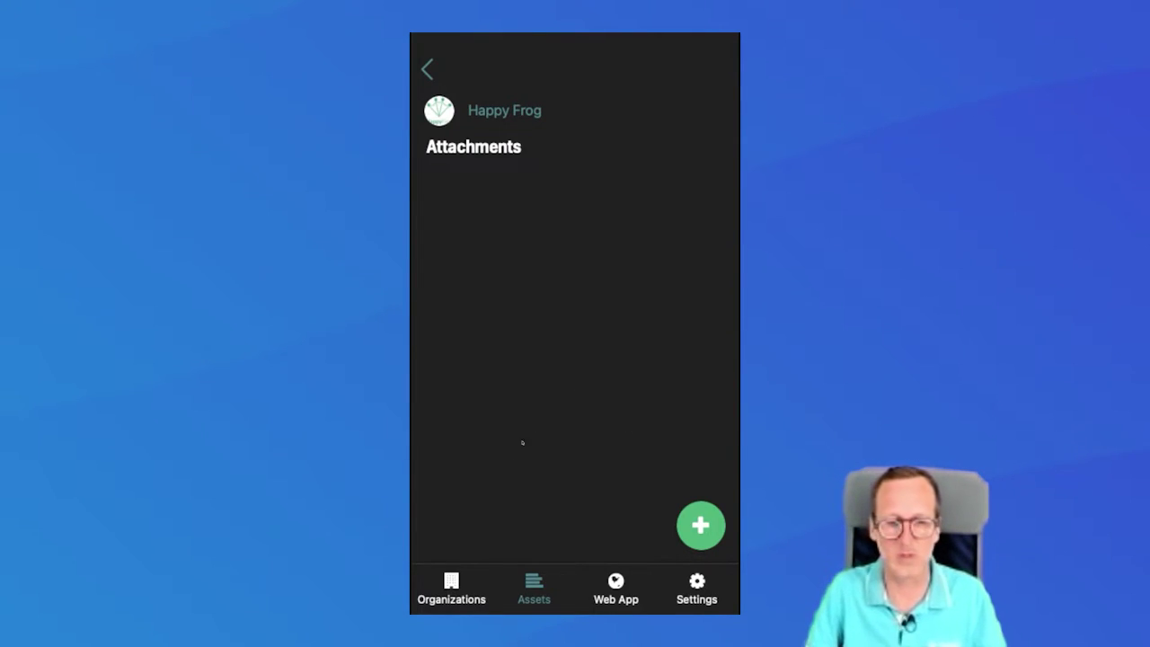
- Return to the mobile app's organizations, open the barcode scanner for configuration details, and close it
{"action": "left_click", "coordinate": [454, 584]}
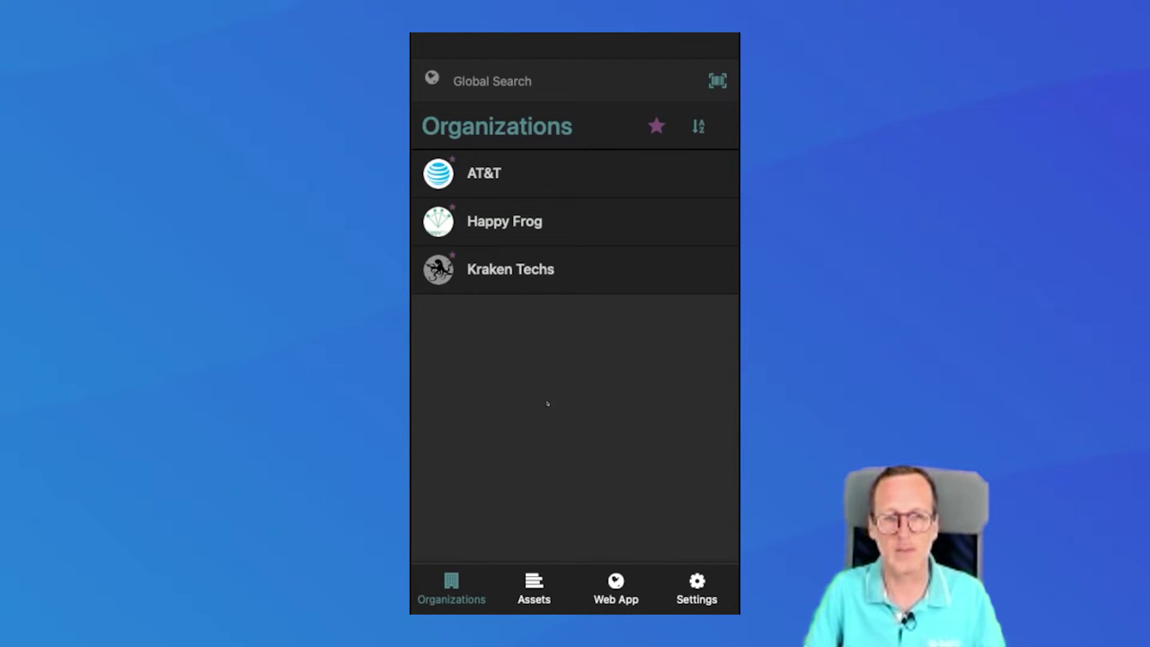
{"action": "left_click", "coordinate": [717, 80]}
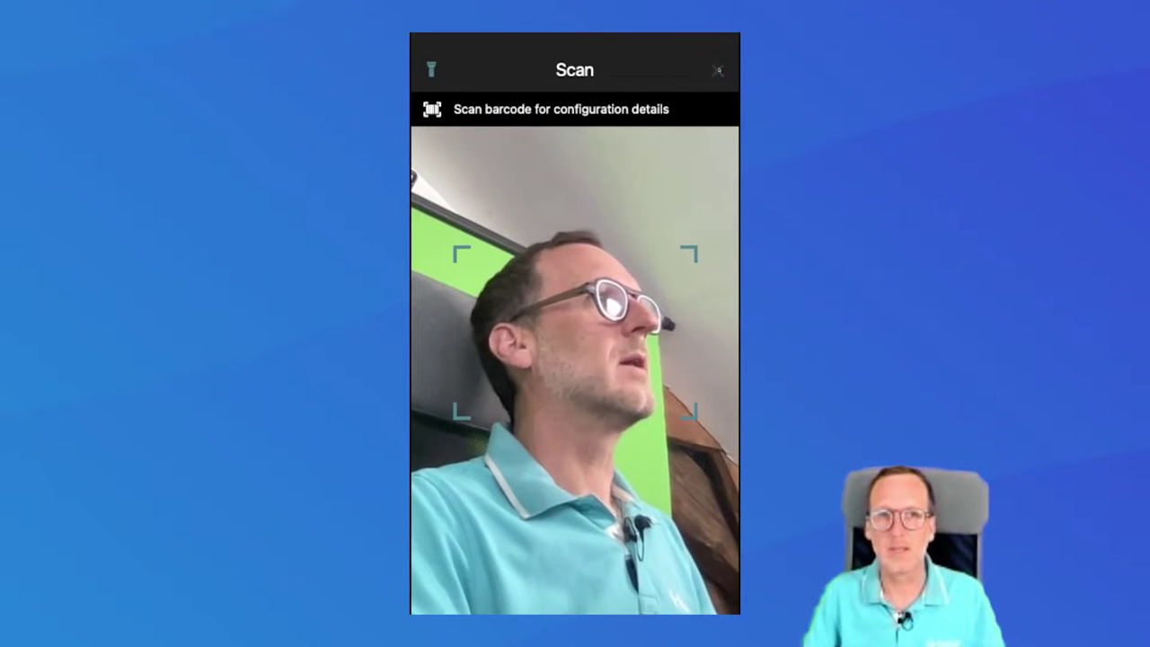
{"action": "left_click", "coordinate": [718, 70]}
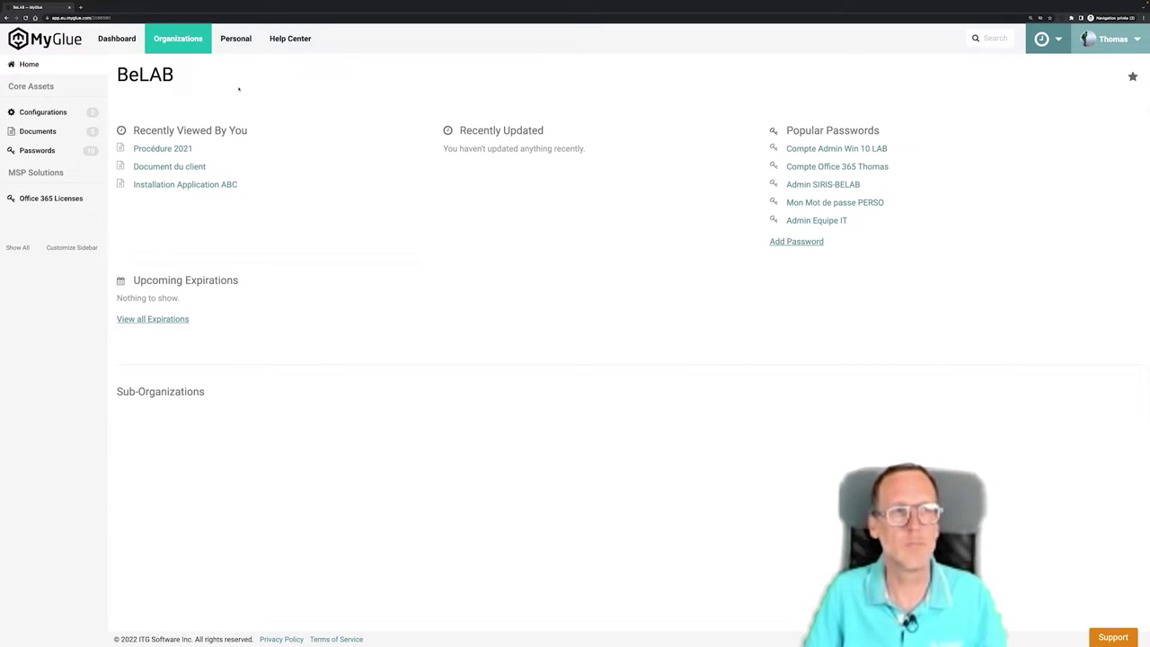
- In MyGlue, look through the BeLAB organization's configurations, documents and shared passwords
{"action": "left_click", "coordinate": [43, 114]}
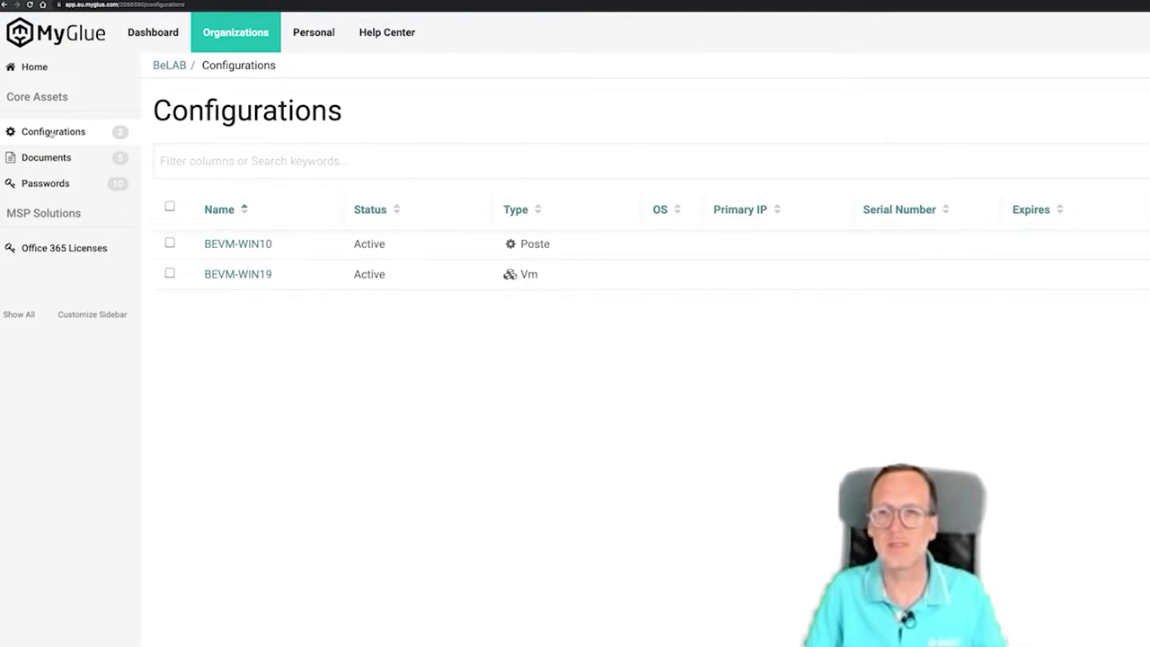
{"action": "left_click", "coordinate": [49, 157]}
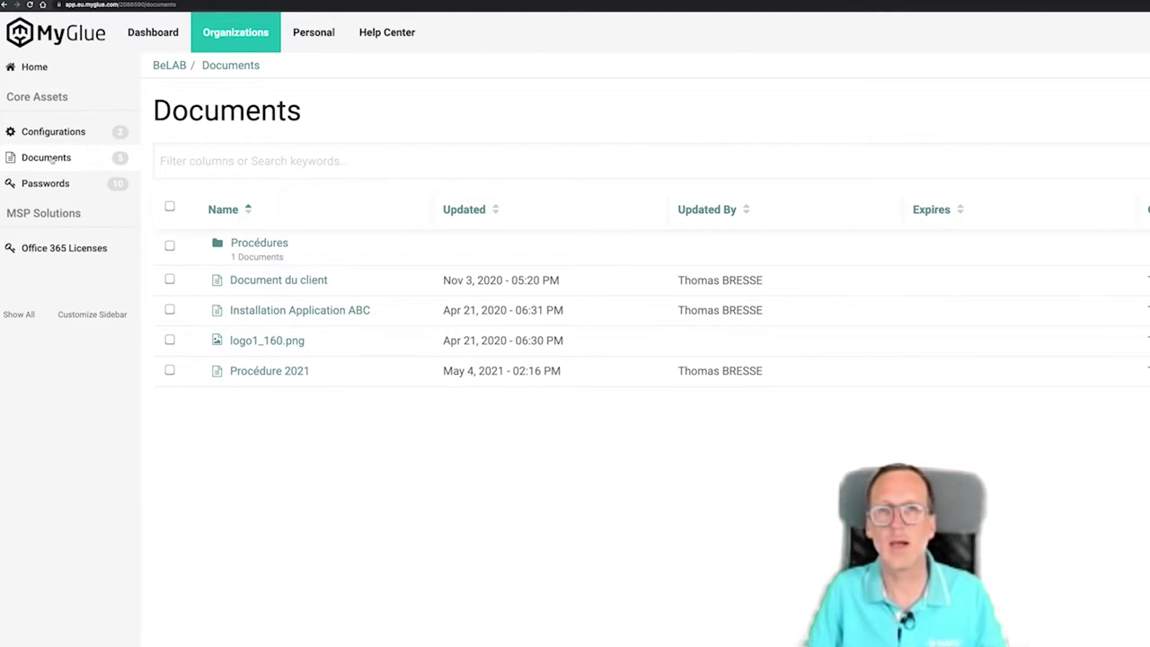
{"action": "left_click", "coordinate": [40, 183]}
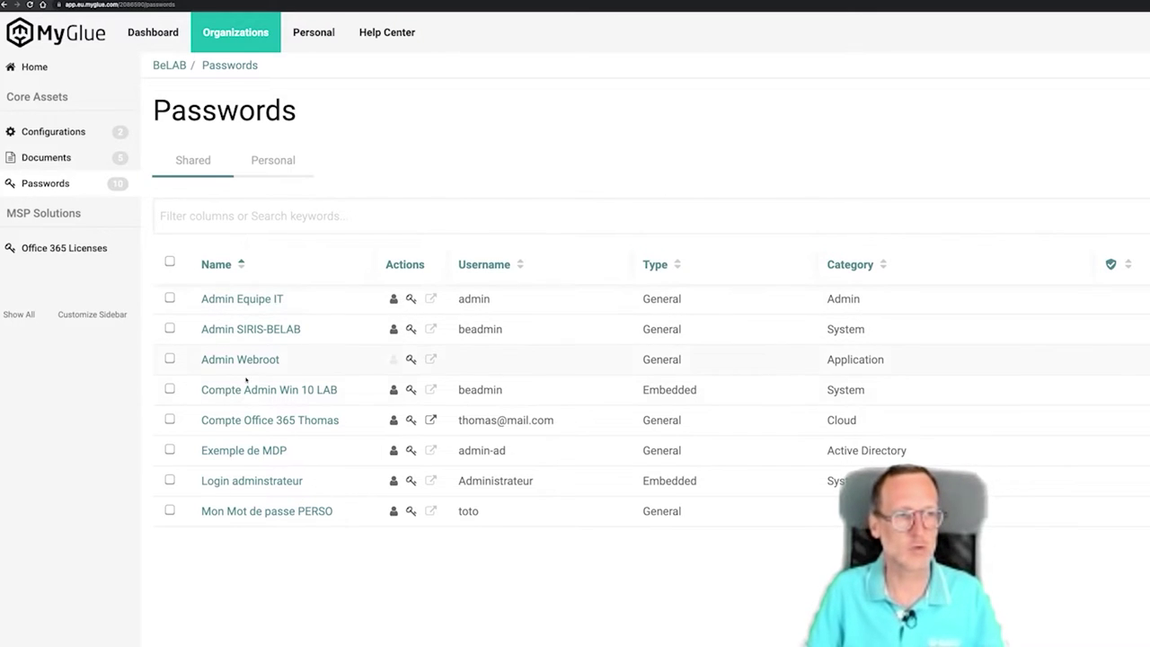
- View the options for creating a new item in BeLAB's documents, and open and dismiss the organization search
{"action": "left_click", "coordinate": [72, 161]}
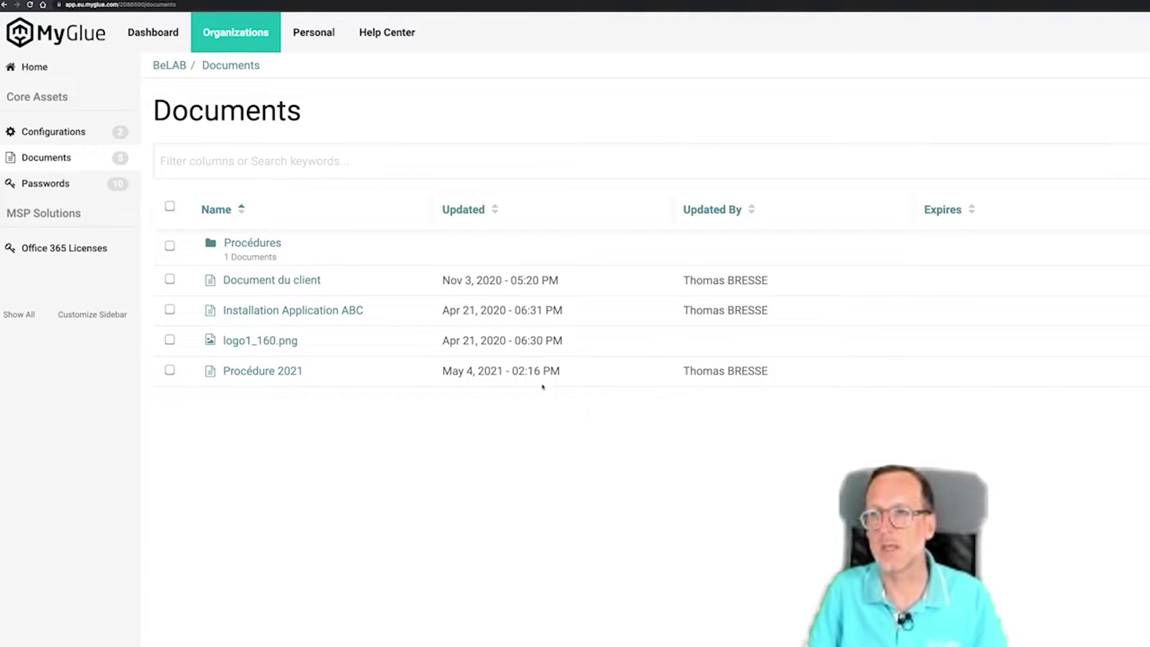
{"action": "left_click", "coordinate": [1113, 94]}
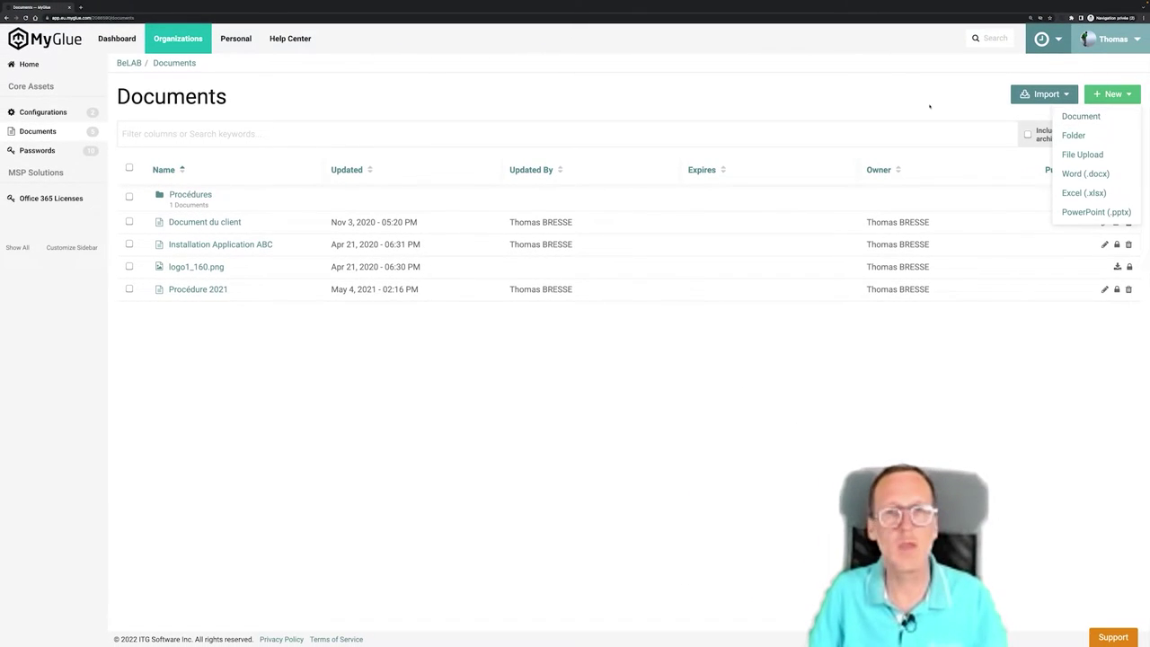
{"action": "left_click", "coordinate": [896, 107]}
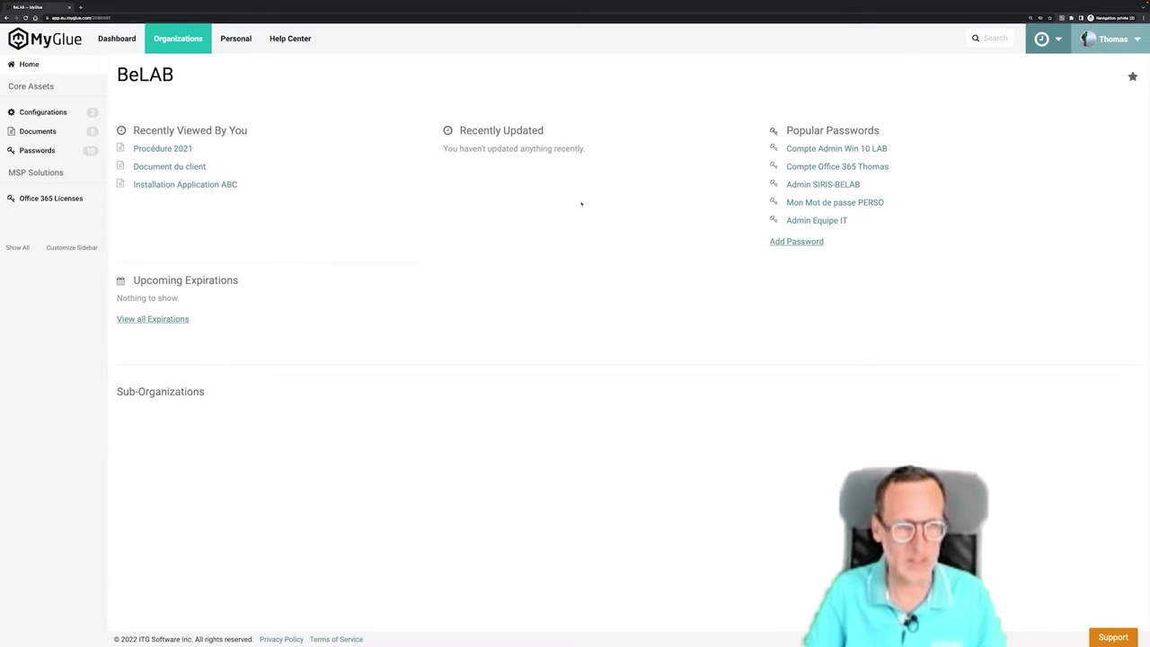
{"action": "key", "text": "slash"}
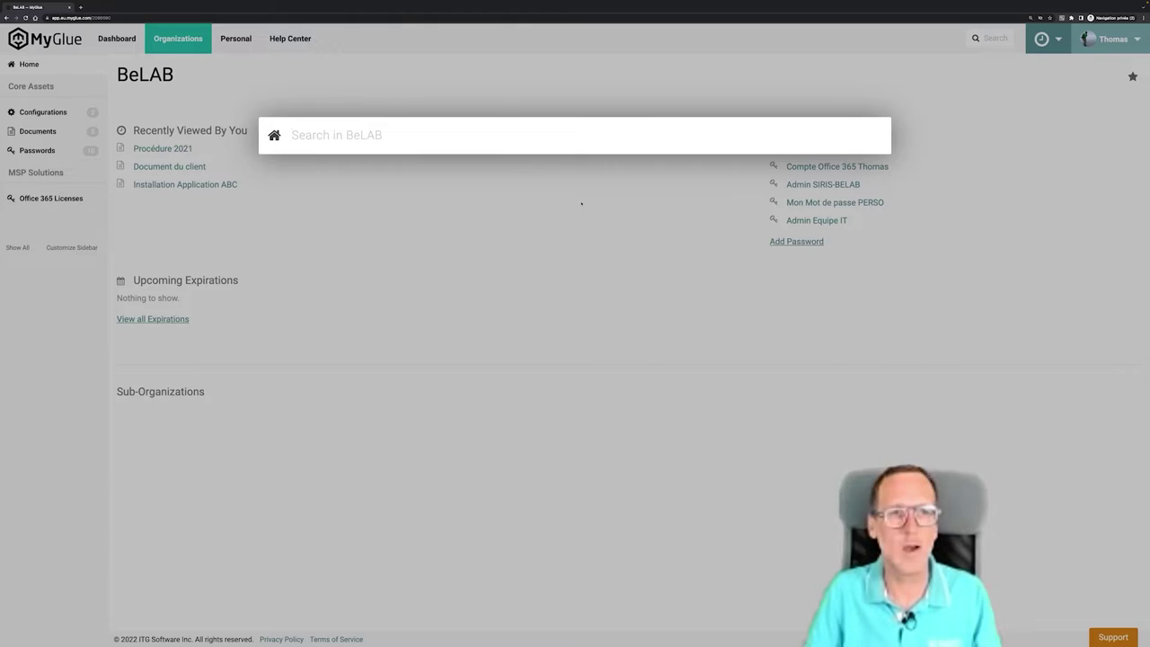
{"action": "left_click", "coordinate": [527, 199]}
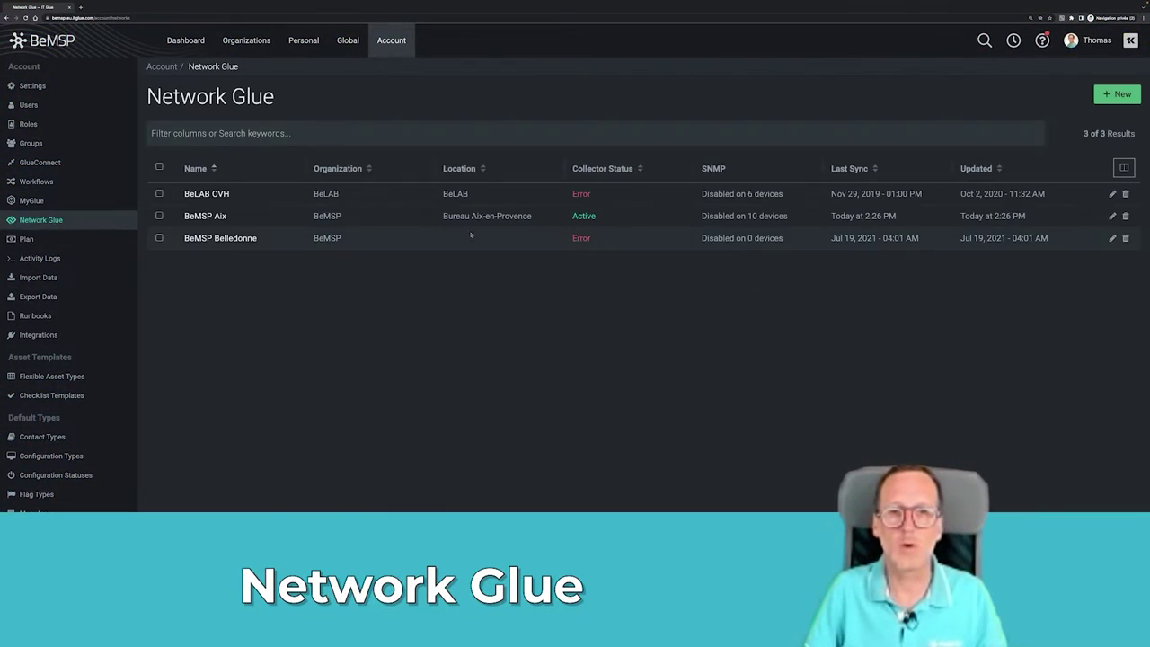
- Open the BeMSP Aix network's map in Network Glue and inspect the details of devices 192.168.1.44 and 192.168.1.254
{"action": "left_click", "coordinate": [219, 217]}
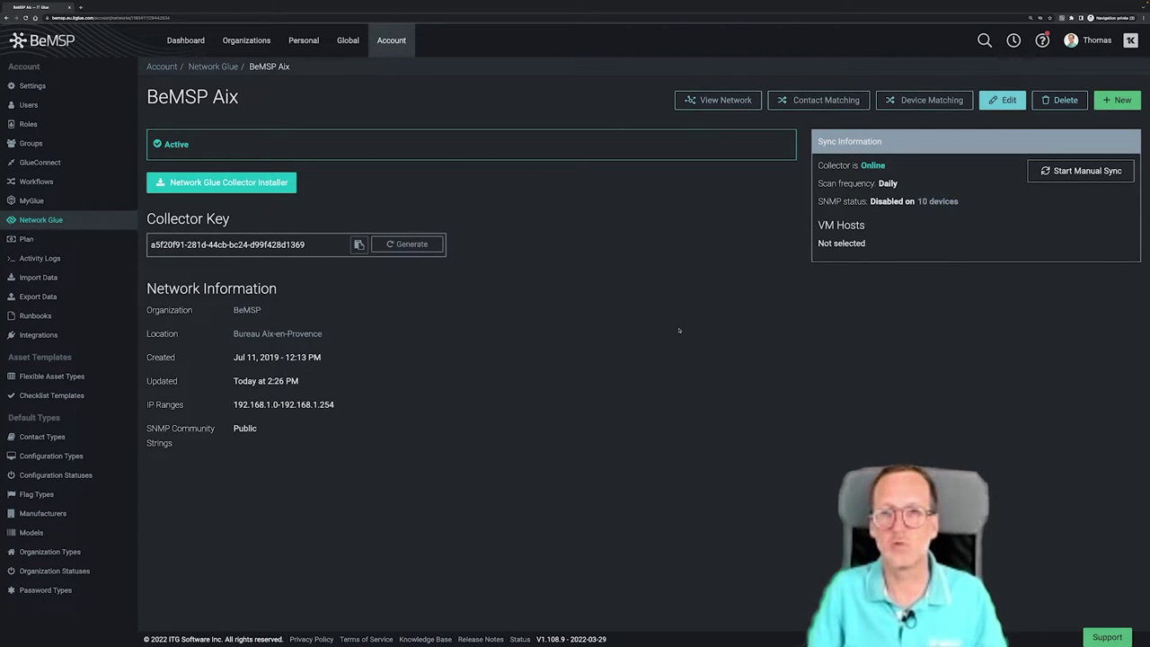
{"action": "left_click", "coordinate": [716, 99]}
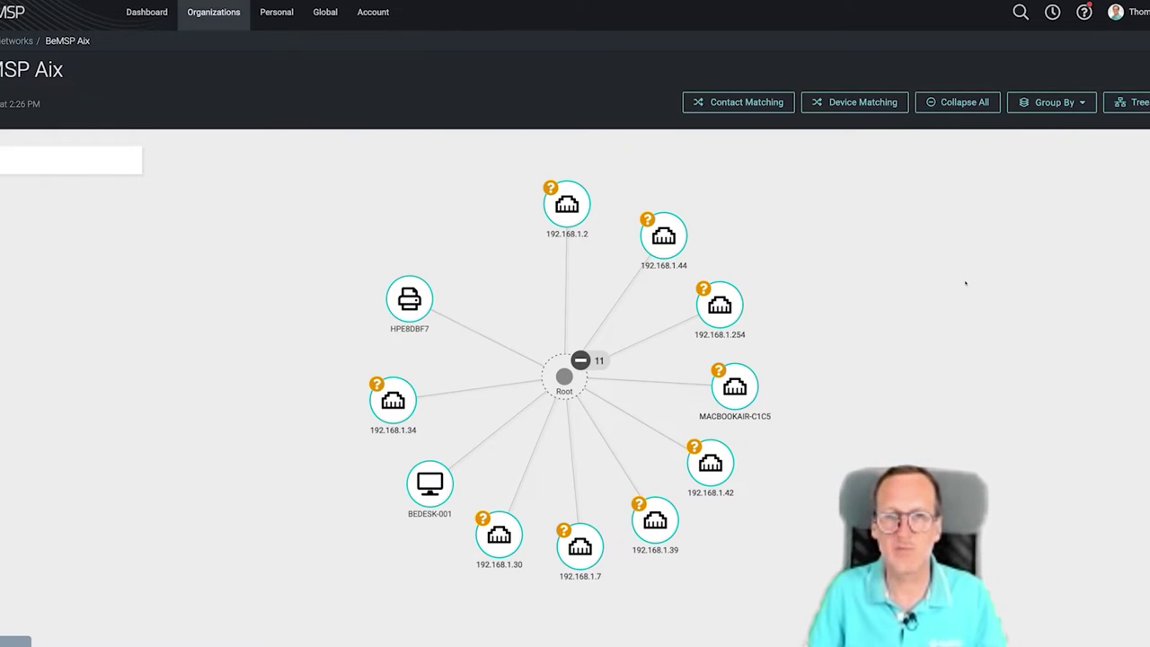
{"action": "left_click", "coordinate": [670, 238]}
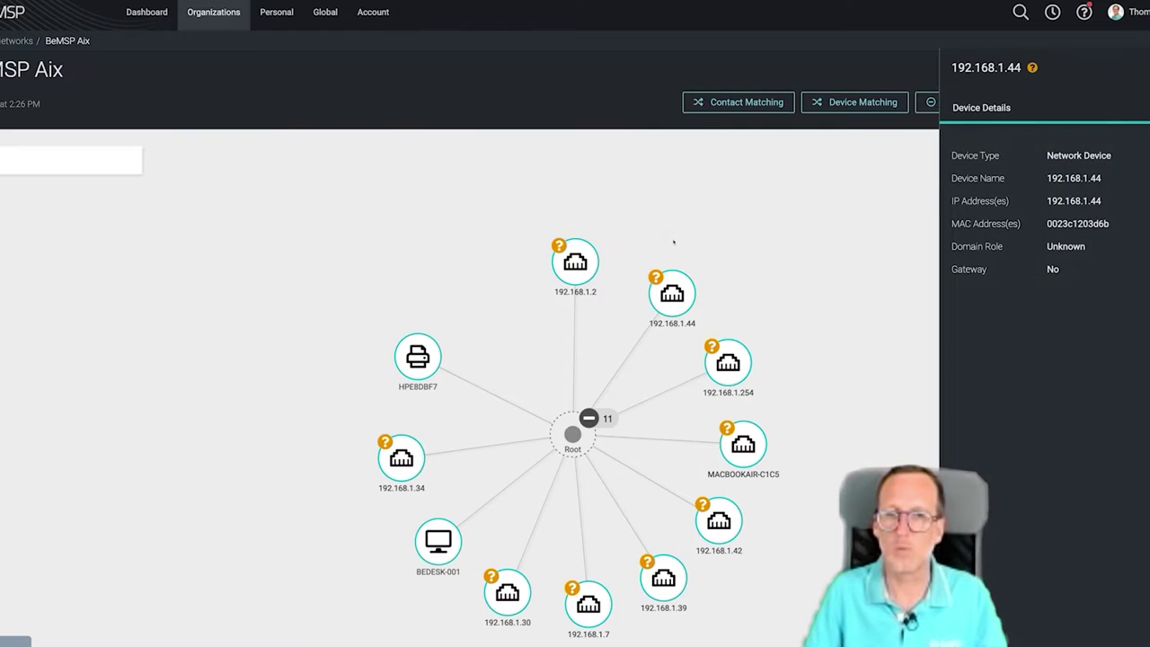
{"action": "left_click", "coordinate": [728, 362]}
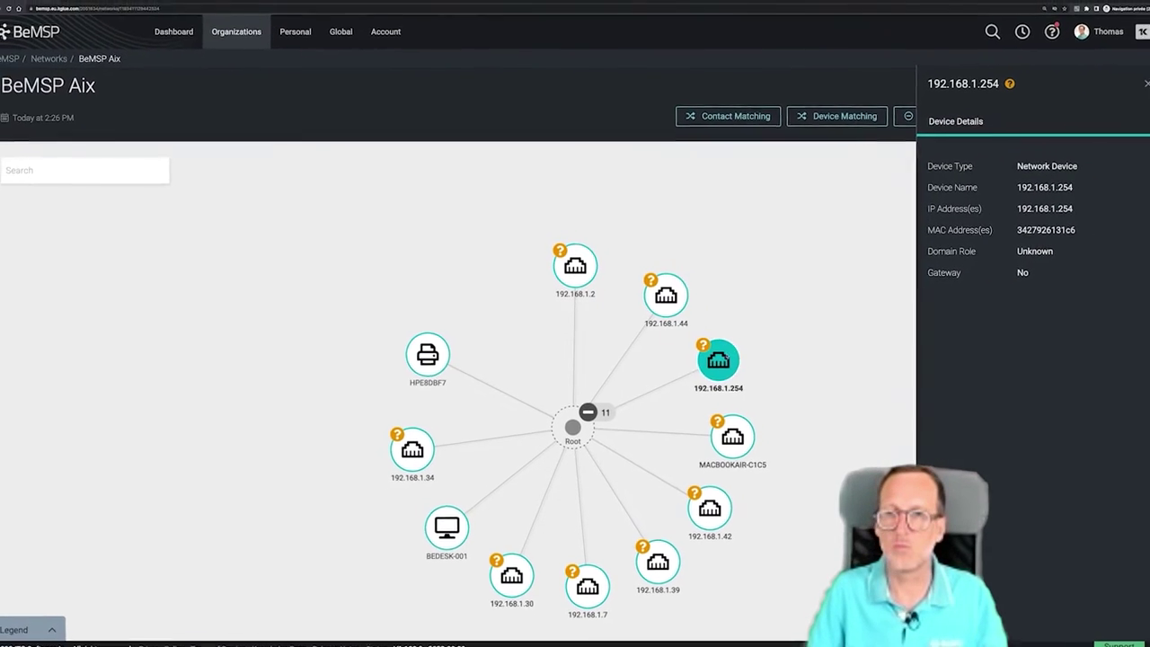
- Open Device Matching for BeMSP Aix and start a configuration search for the unmatched device 192.168.1.2
{"action": "left_click", "coordinate": [854, 101]}
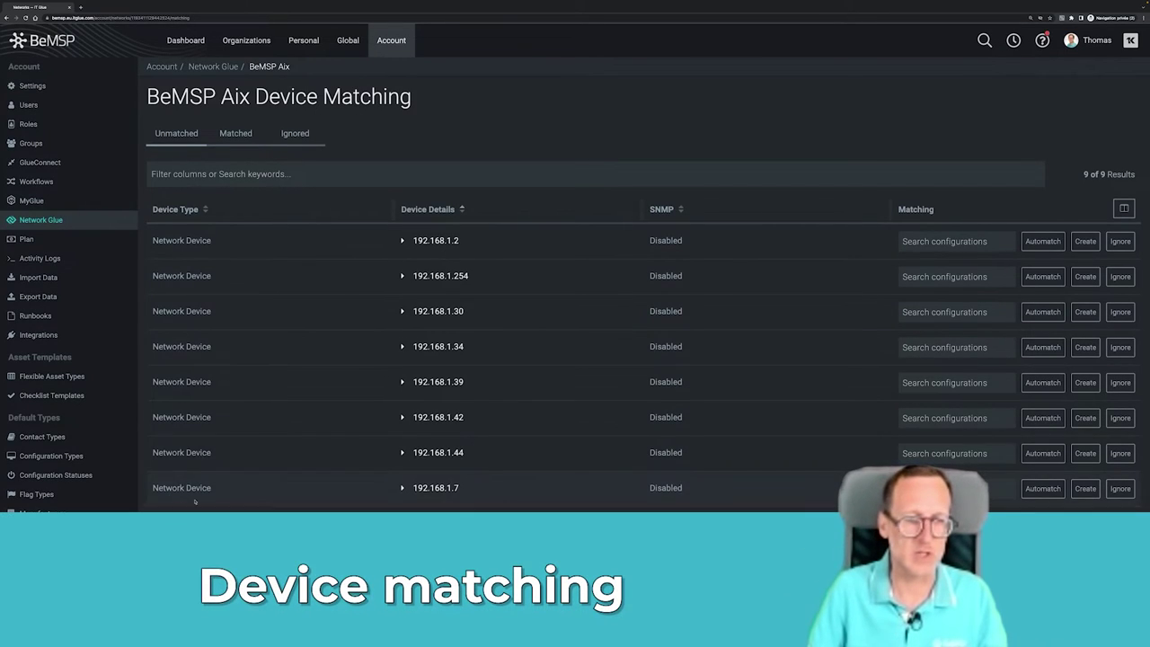
{"action": "left_click", "coordinate": [911, 243]}
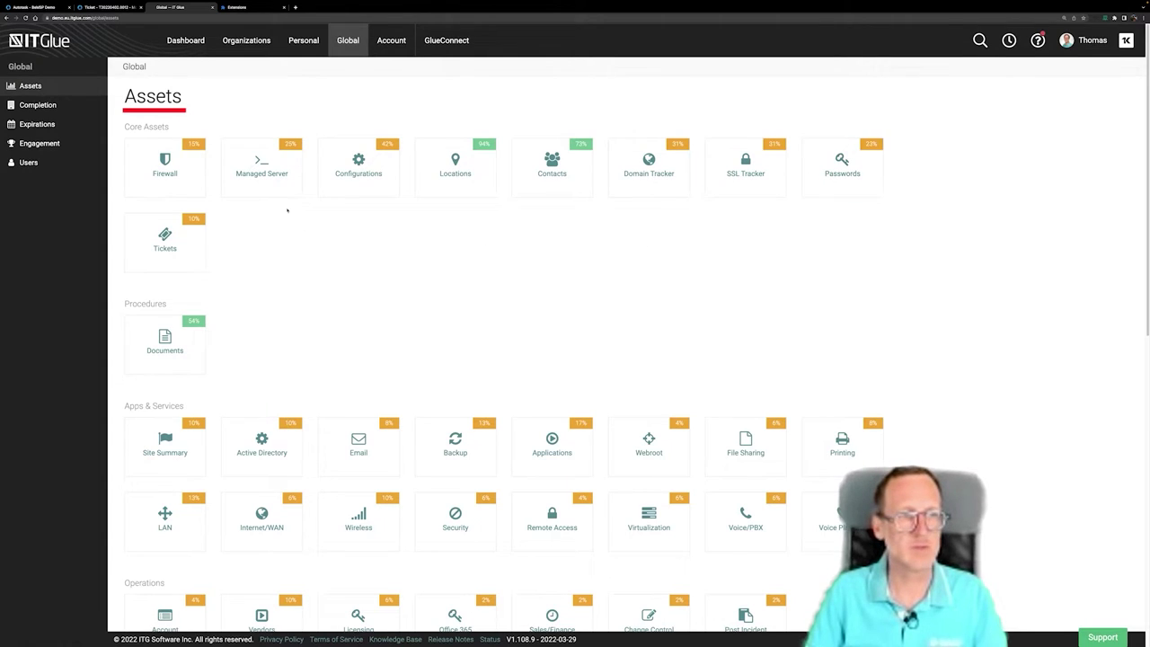
- Review the account-wide Firewalls list, the Completion table, the Expirations list and the Engagement page
{"action": "left_click", "coordinate": [165, 165]}
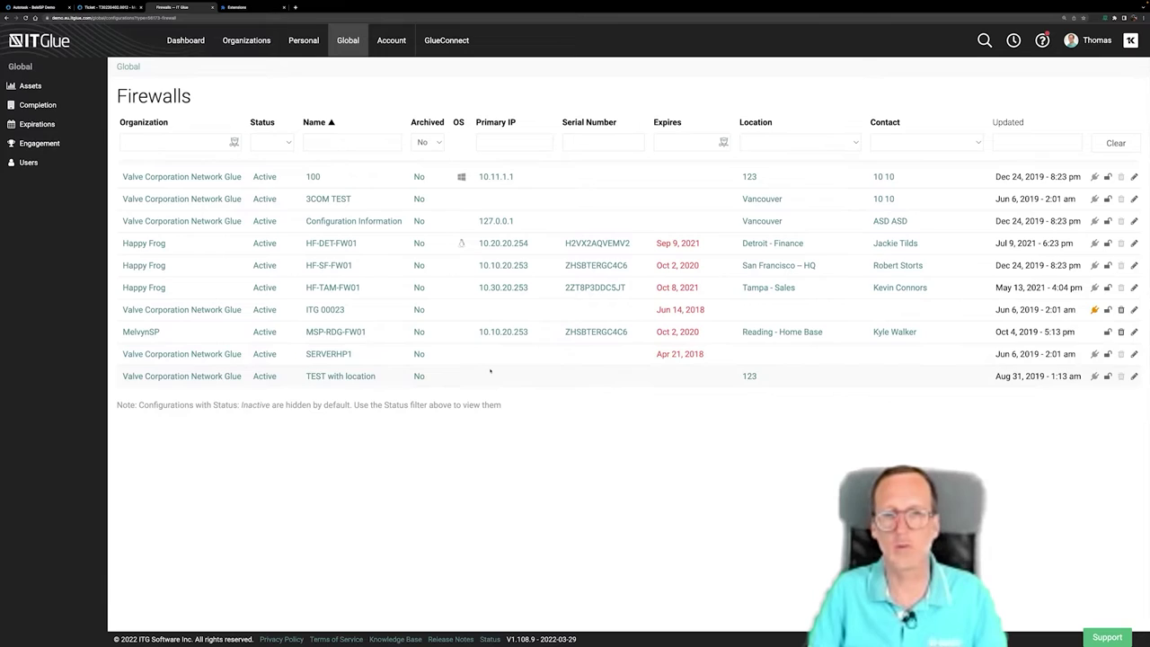
{"action": "left_click", "coordinate": [38, 105]}
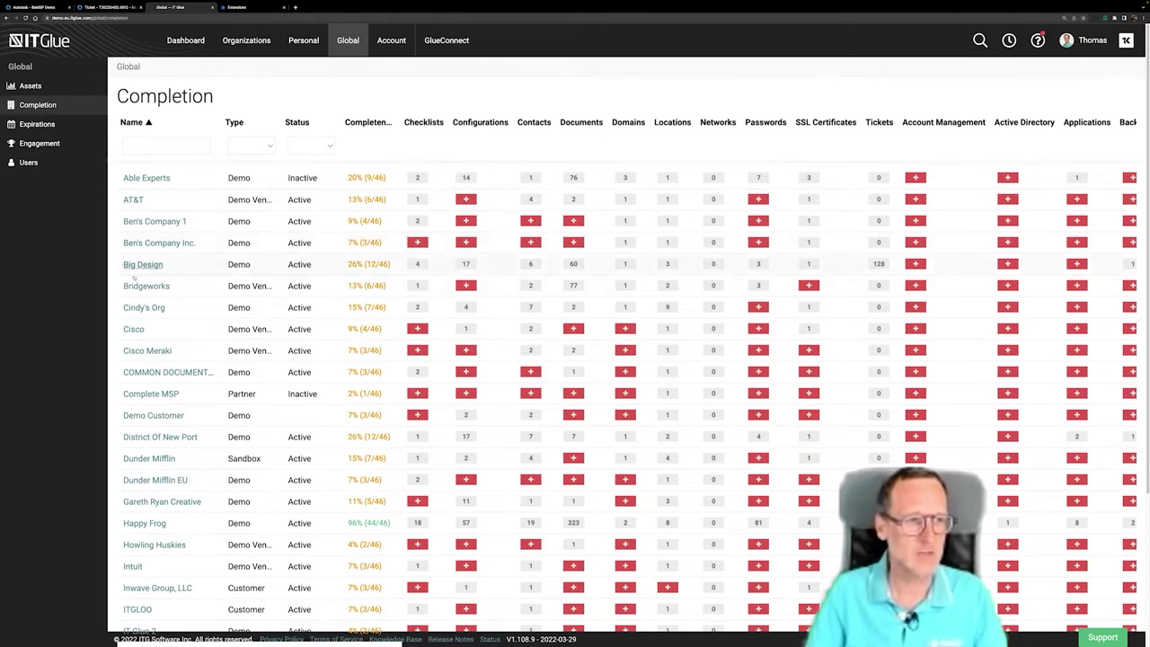
{"action": "scroll", "coordinate": [361, 223], "scroll_direction": "down", "scroll_amount": 3}
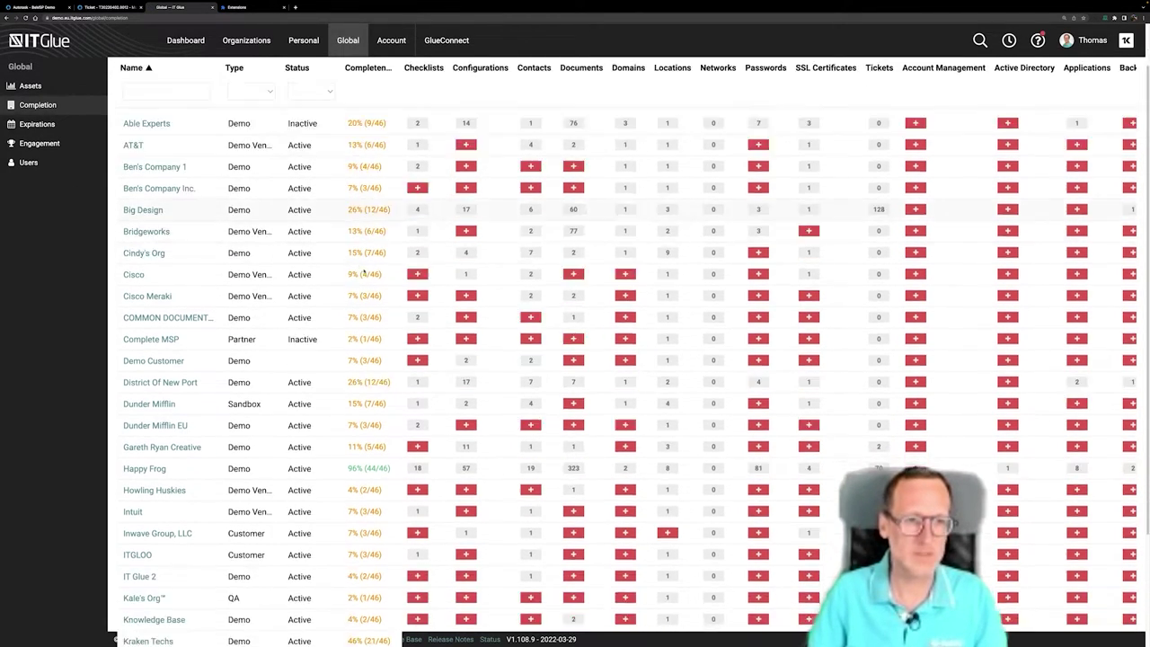
{"action": "scroll", "coordinate": [359, 330], "scroll_direction": "up", "scroll_amount": 3}
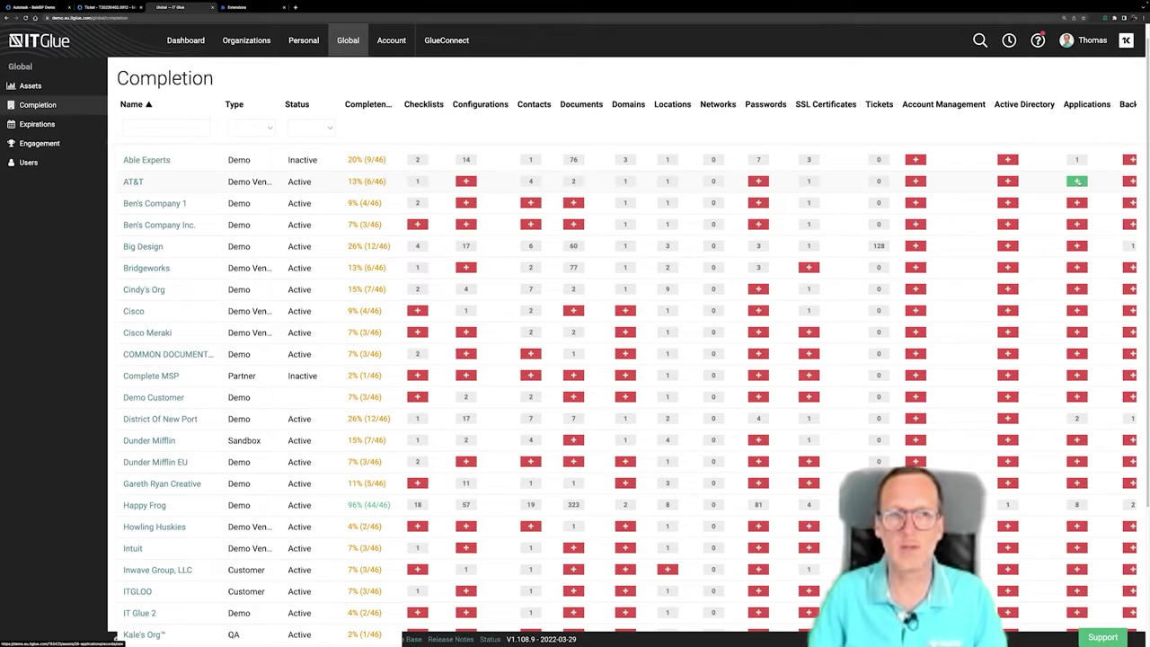
{"action": "left_click", "coordinate": [36, 125]}
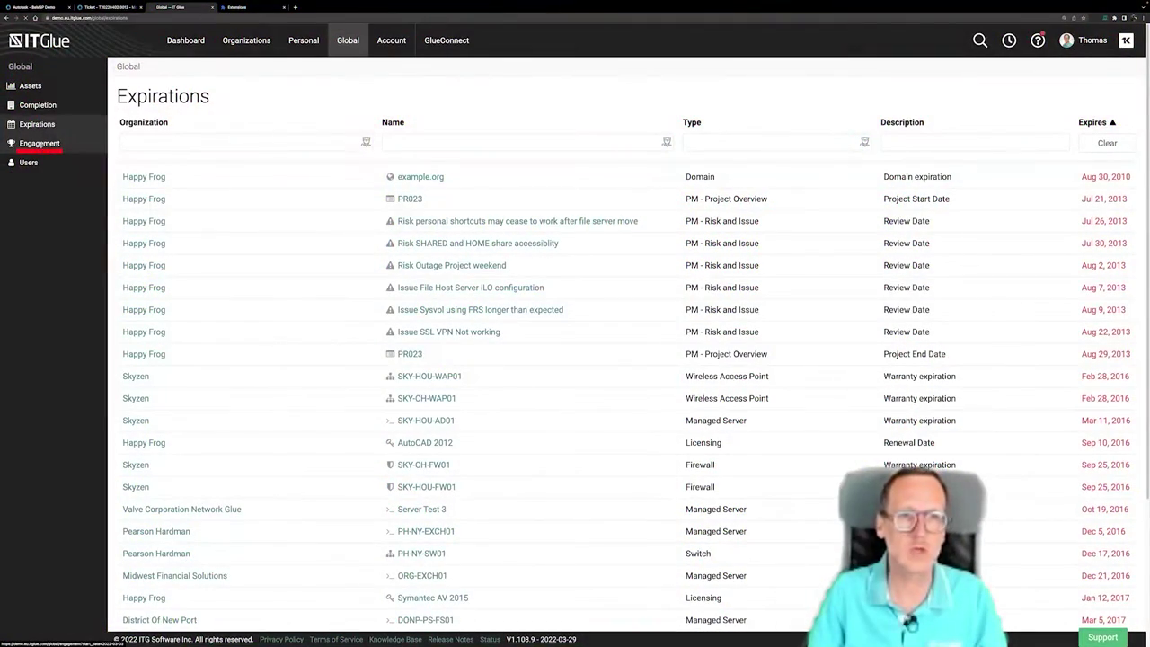
{"action": "left_click", "coordinate": [40, 143]}
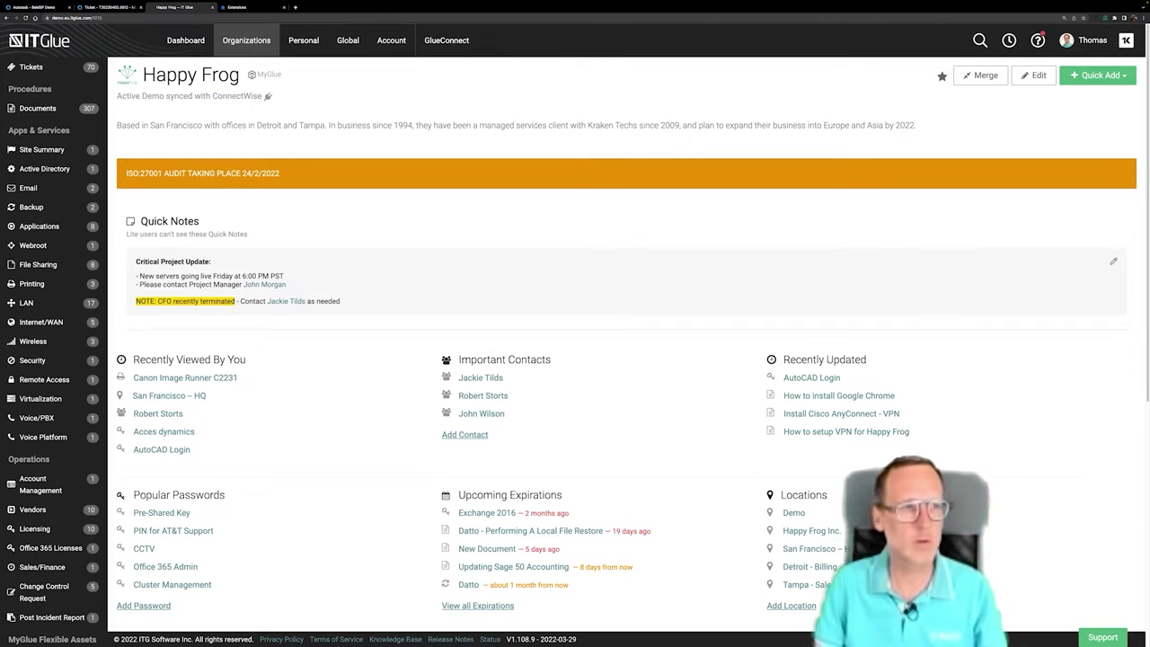
- Open Happy Frog's Datto backup record for editing
{"action": "left_click", "coordinate": [31, 207]}
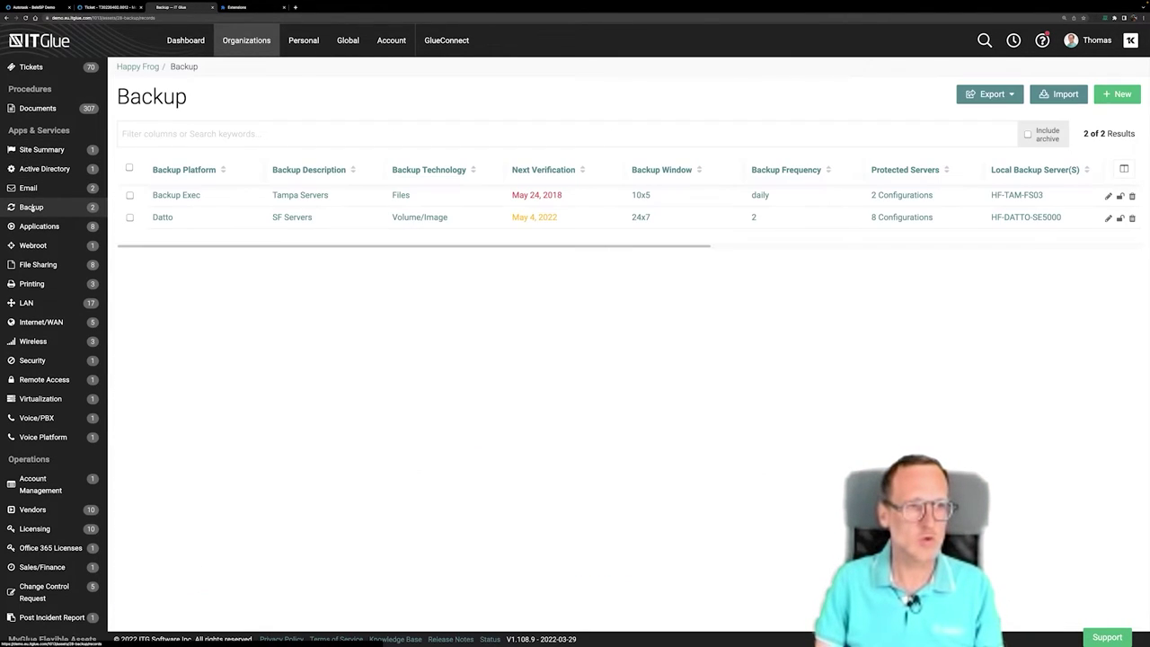
{"action": "left_click", "coordinate": [161, 217]}
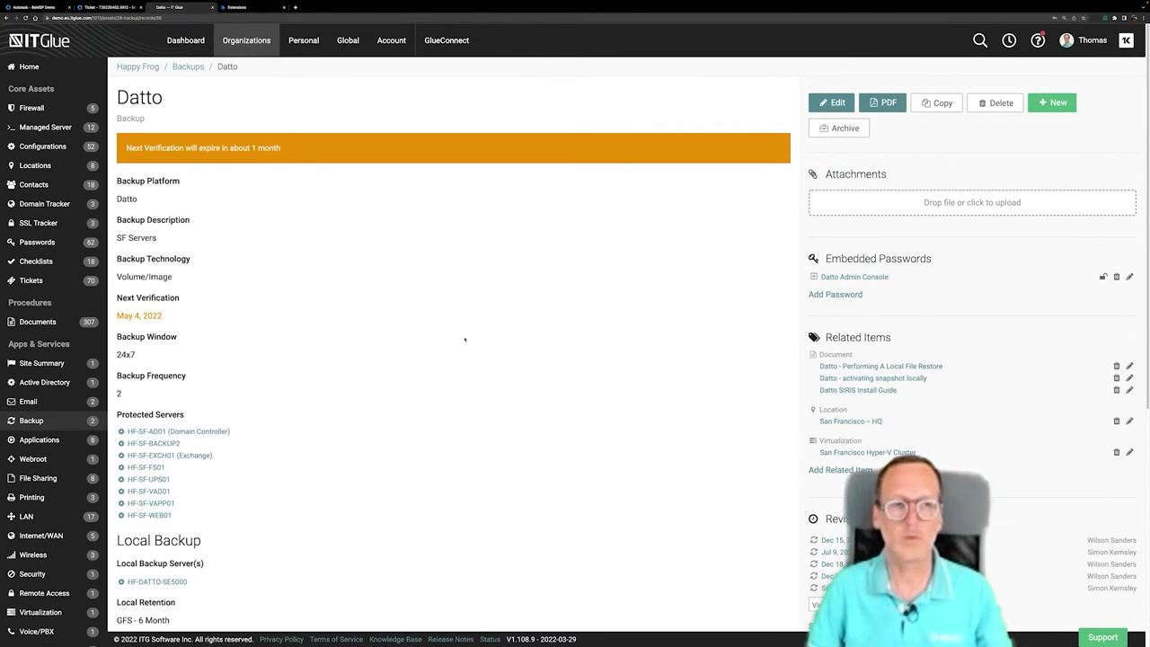
{"action": "key", "text": "e"}
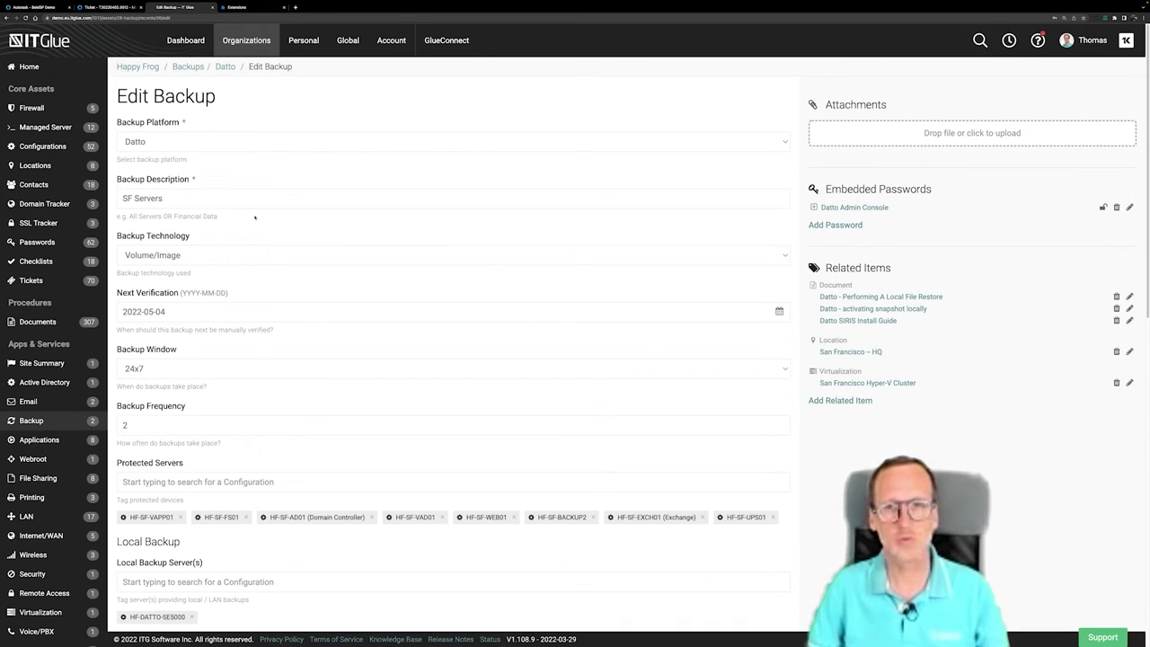
- Review the backup platform choices, the backup technology choices and the remaining fields of the Datto backup form
{"action": "left_click", "coordinate": [278, 144]}
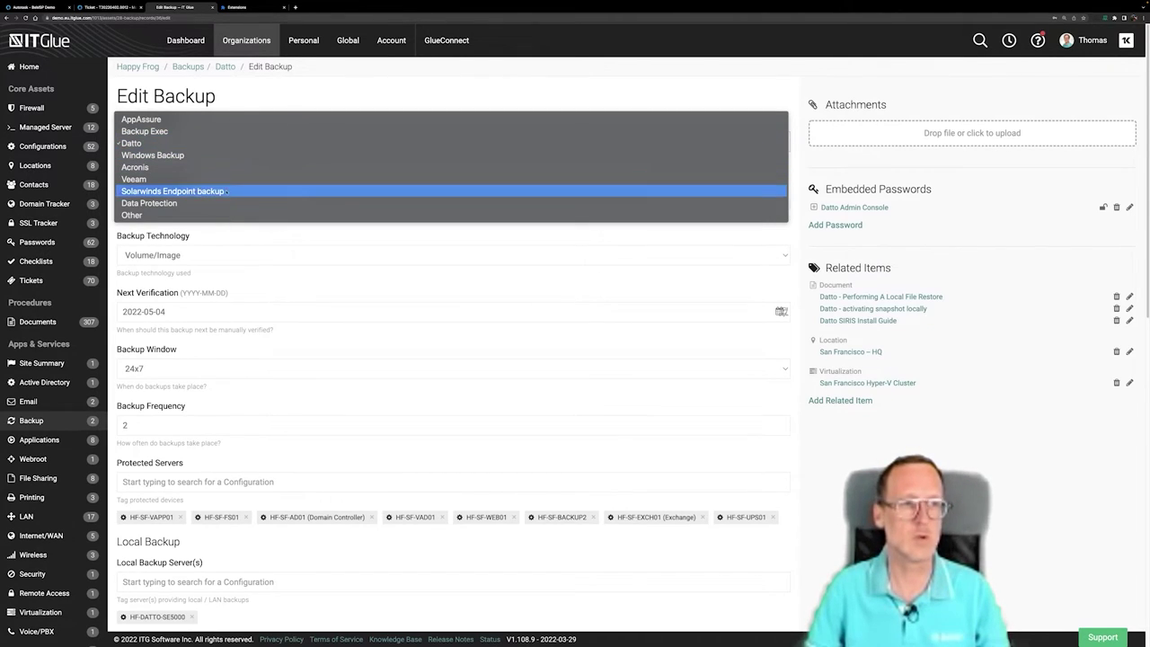
{"action": "left_click", "coordinate": [324, 103]}
{"action": "left_click", "coordinate": [252, 256]}
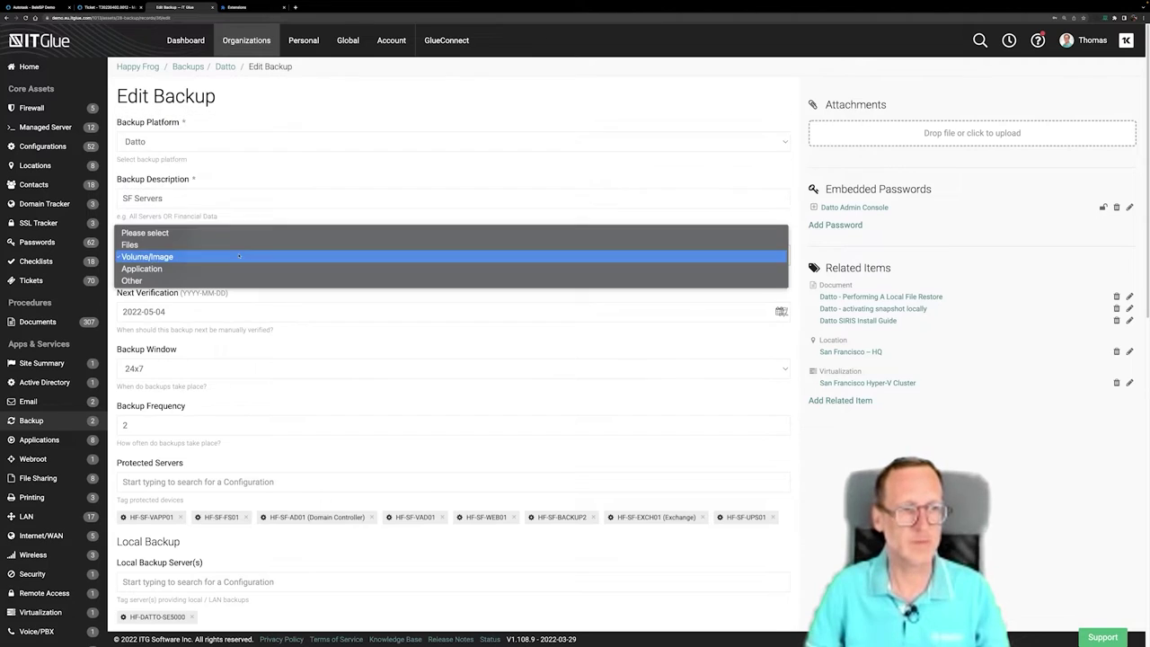
{"action": "left_click", "coordinate": [235, 257]}
{"action": "scroll", "coordinate": [229, 292], "scroll_direction": "down", "scroll_amount": 1}
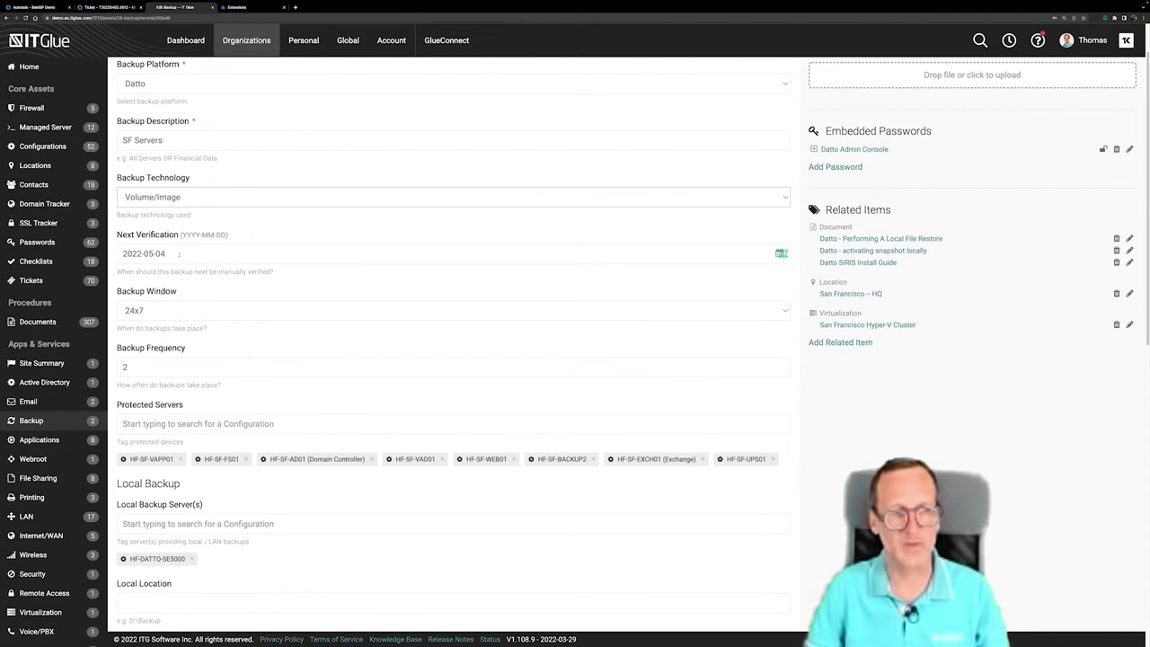
{"action": "scroll", "coordinate": [328, 328], "scroll_direction": "down", "scroll_amount": 2}
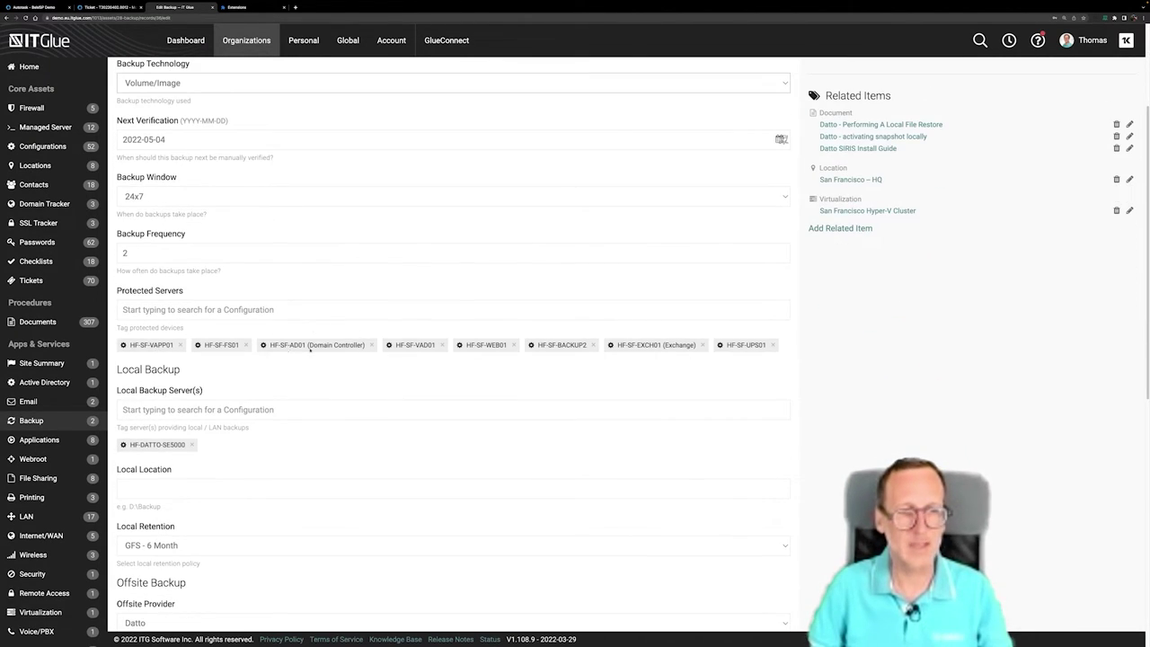
{"action": "scroll", "coordinate": [334, 362], "scroll_direction": "down", "scroll_amount": 1}
{"action": "scroll", "coordinate": [300, 411], "scroll_direction": "down", "scroll_amount": 5}
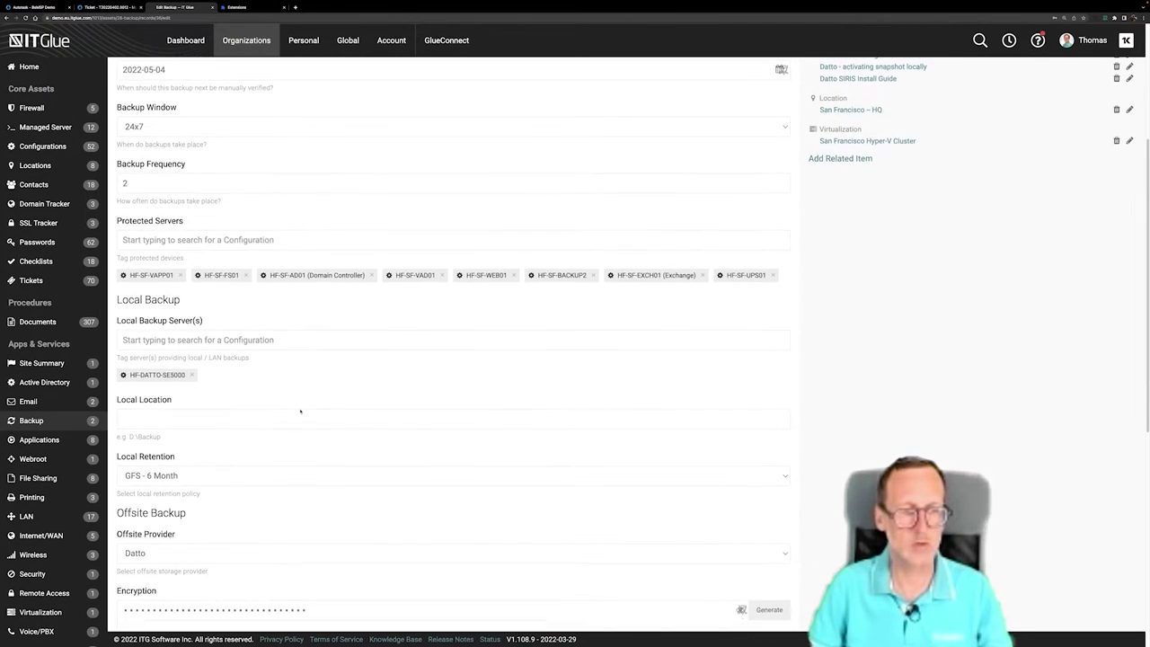
{"action": "scroll", "coordinate": [360, 404], "scroll_direction": "down", "scroll_amount": 3}
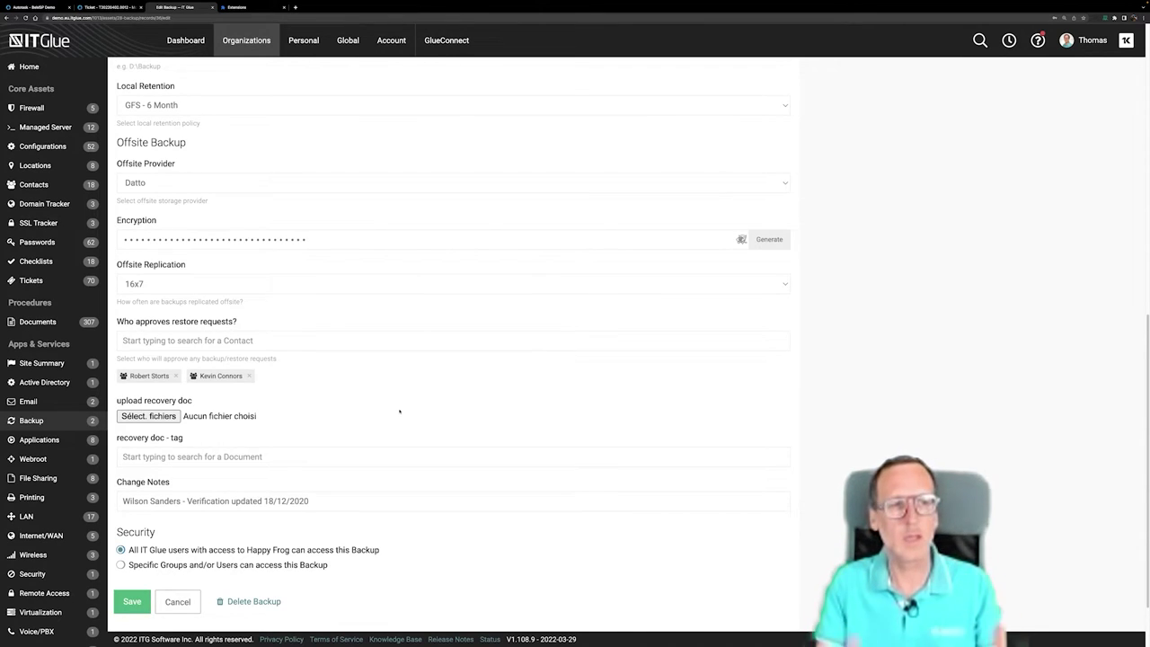
{"action": "scroll", "coordinate": [400, 404], "scroll_direction": "up", "scroll_amount": 10}
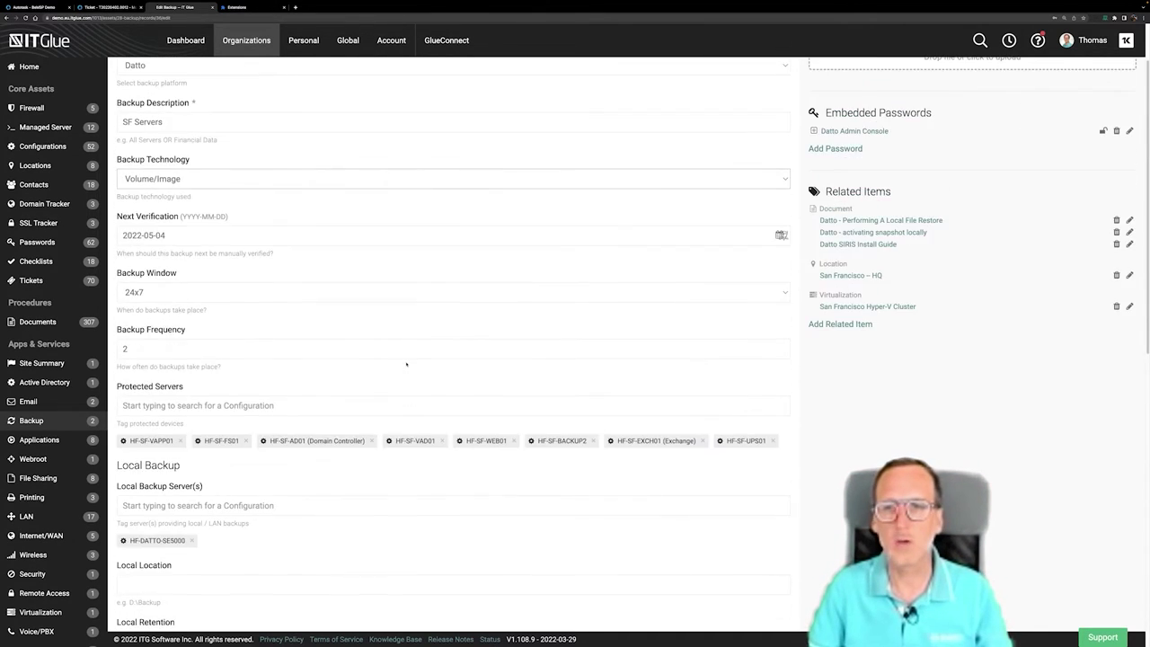
{"action": "scroll", "coordinate": [406, 364], "scroll_direction": "up", "scroll_amount": 2}
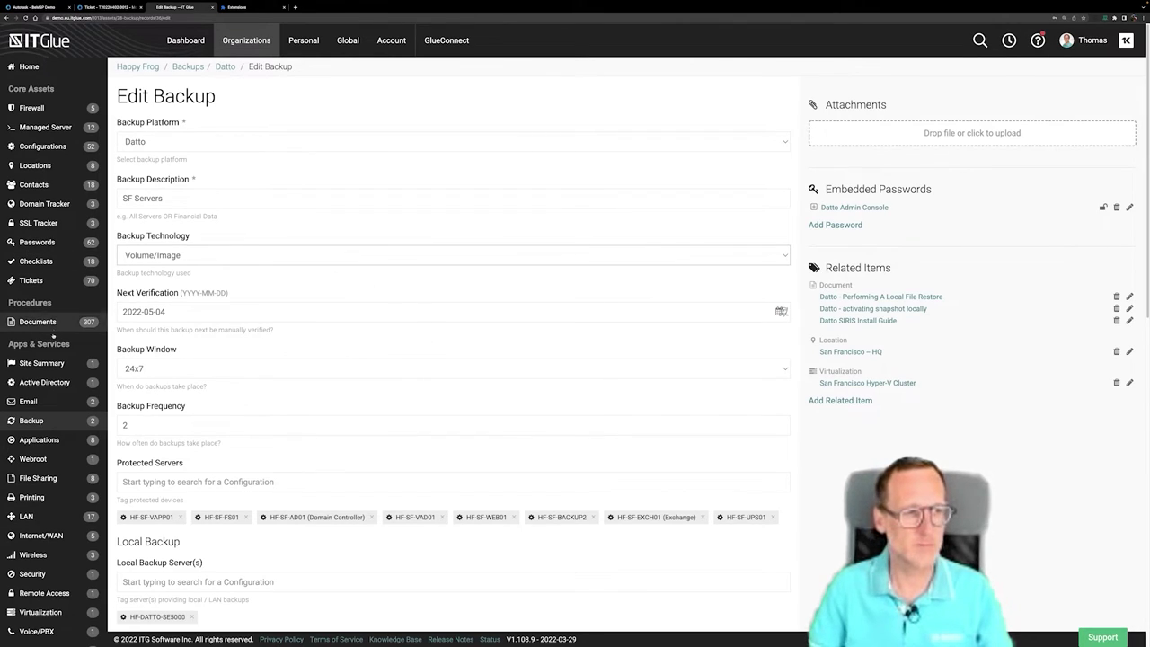
- Open Happy Frog's Exchange 2016 email record and review its details and related items
{"action": "left_click", "coordinate": [28, 402]}
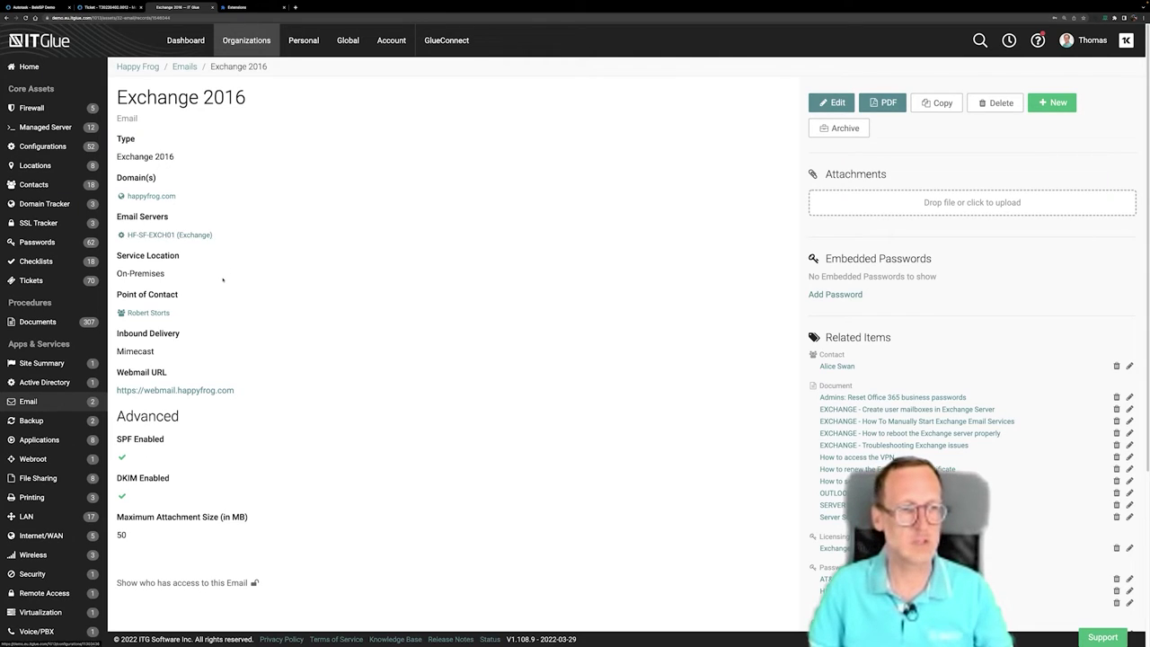
{"action": "scroll", "coordinate": [351, 272], "scroll_direction": "down", "scroll_amount": 3}
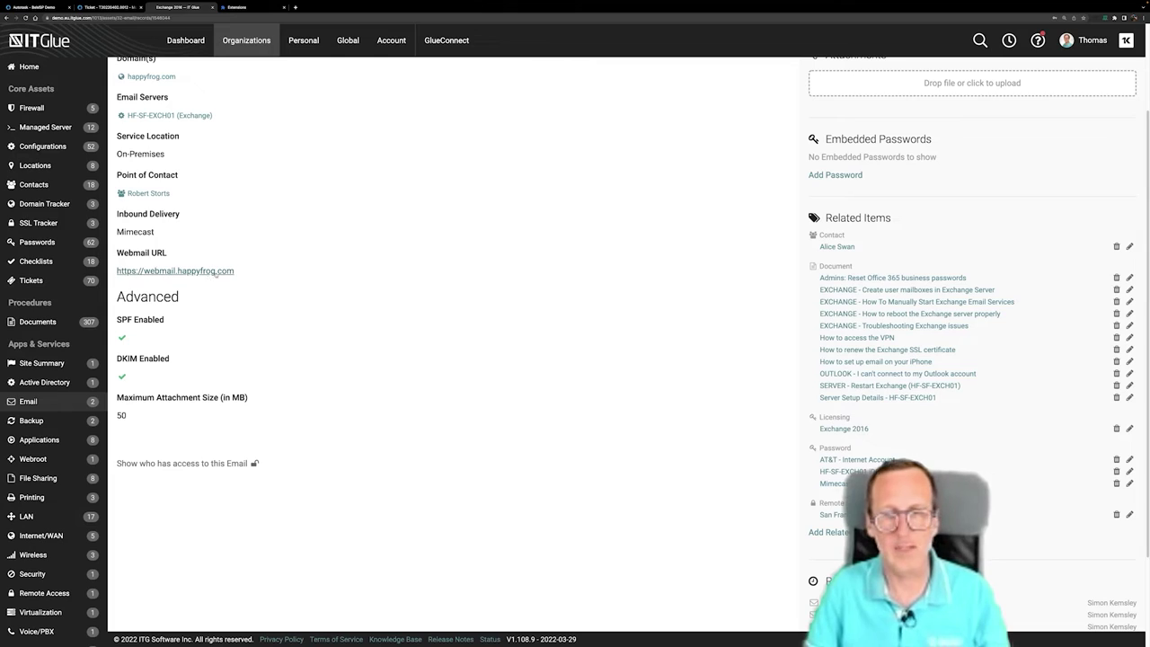
{"action": "scroll", "coordinate": [494, 289], "scroll_direction": "up", "scroll_amount": 3}
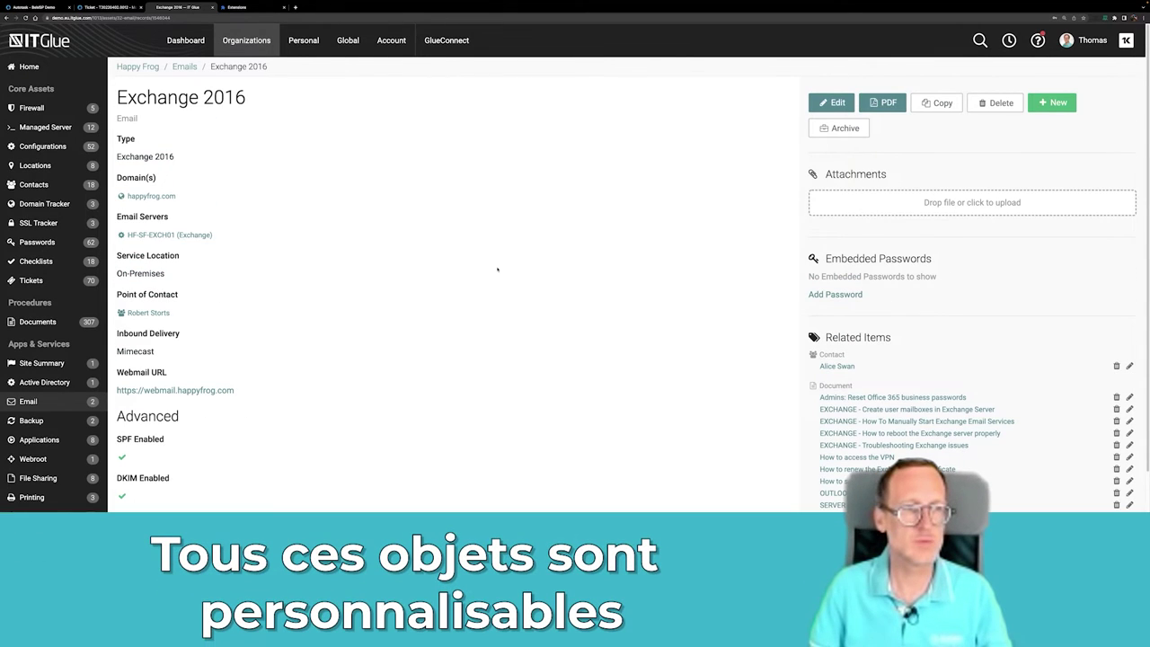
- Open the Backup flexible asset type in the account settings and add ABC Backup below AppAssure in the Backup Platform options
{"action": "left_click", "coordinate": [391, 40]}
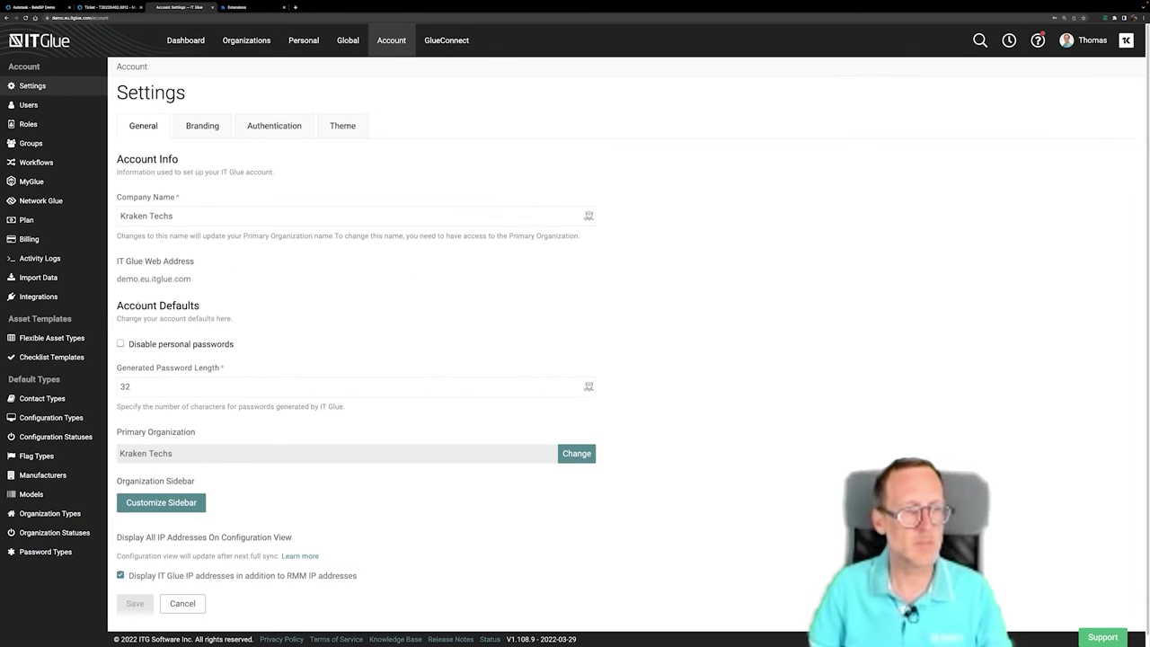
{"action": "left_click", "coordinate": [51, 338]}
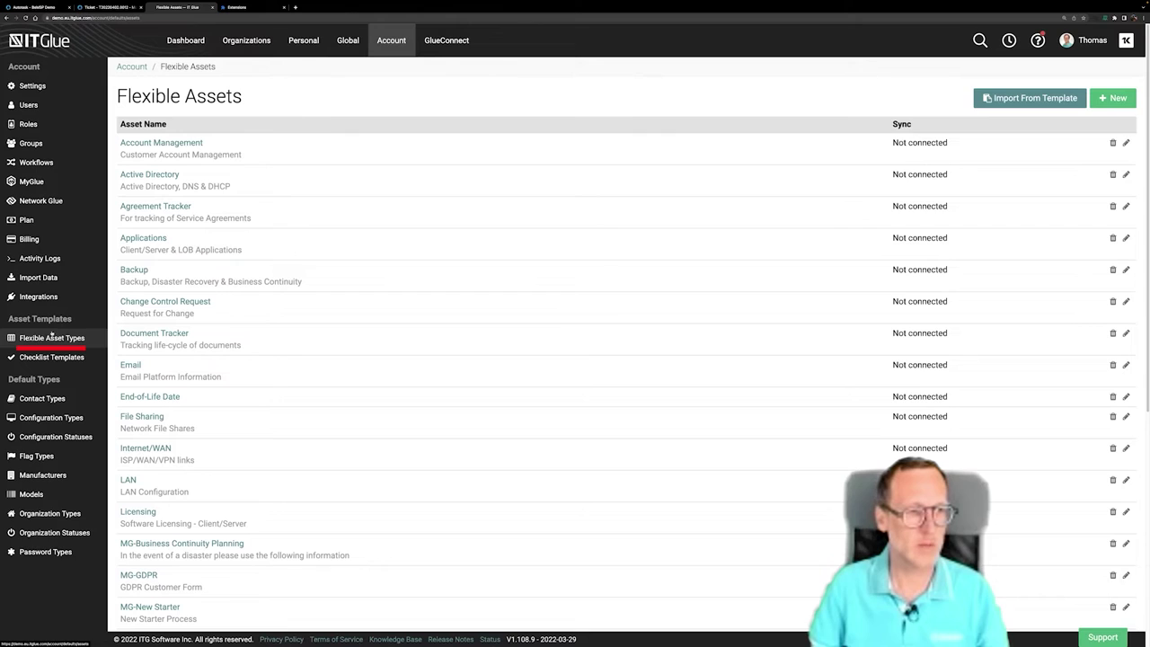
{"action": "left_click", "coordinate": [134, 270]}
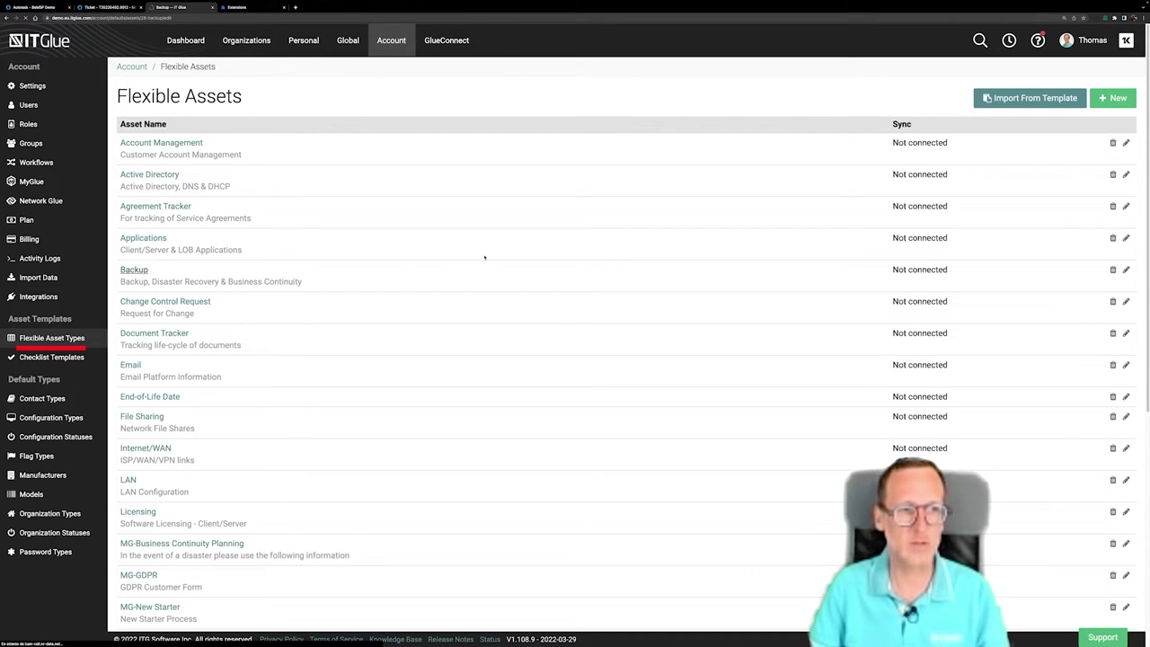
{"action": "scroll", "coordinate": [520, 254], "scroll_direction": "down", "scroll_amount": 3}
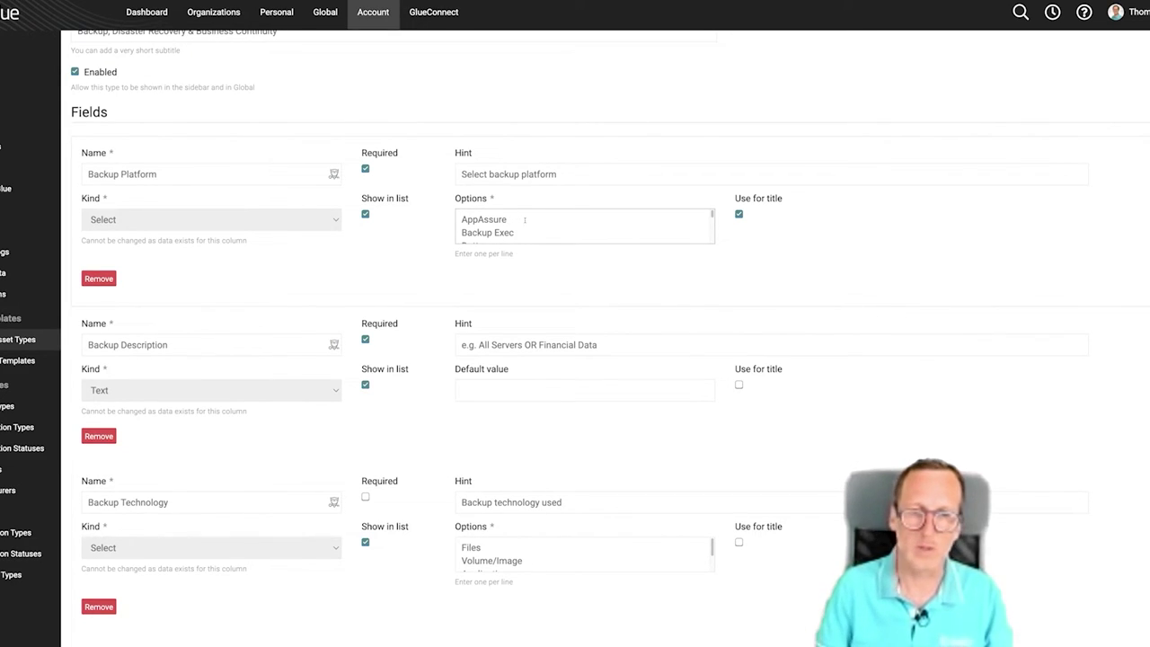
{"action": "key", "text": "Return"}
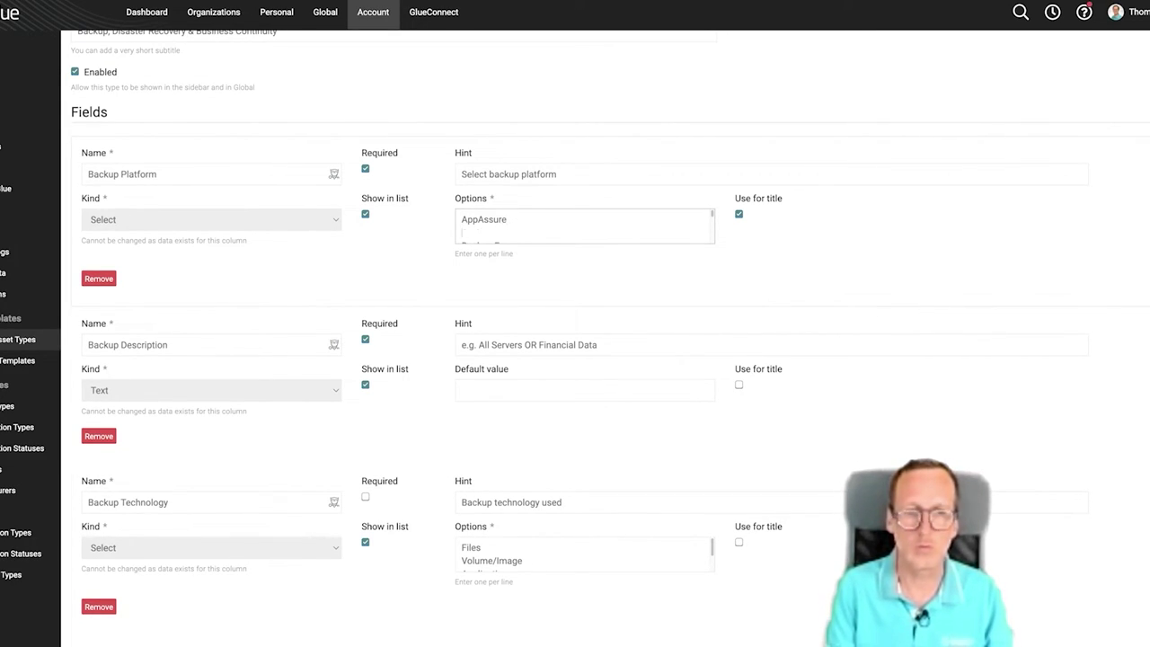
{"action": "type", "text": "ABC Back"}
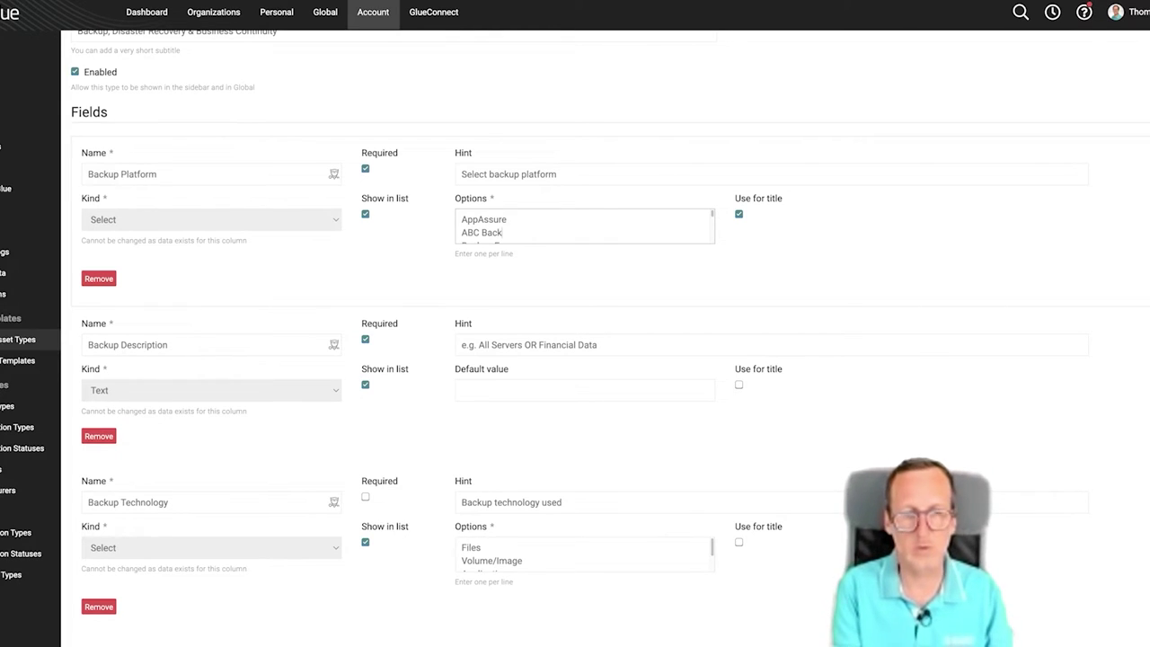
{"action": "type", "text": "up"}
- Review the remaining field definitions of the Backup asset type, including Backup Technology, Next Verification and Backup Window
{"action": "scroll", "coordinate": [411, 267], "scroll_direction": "down", "scroll_amount": 4}
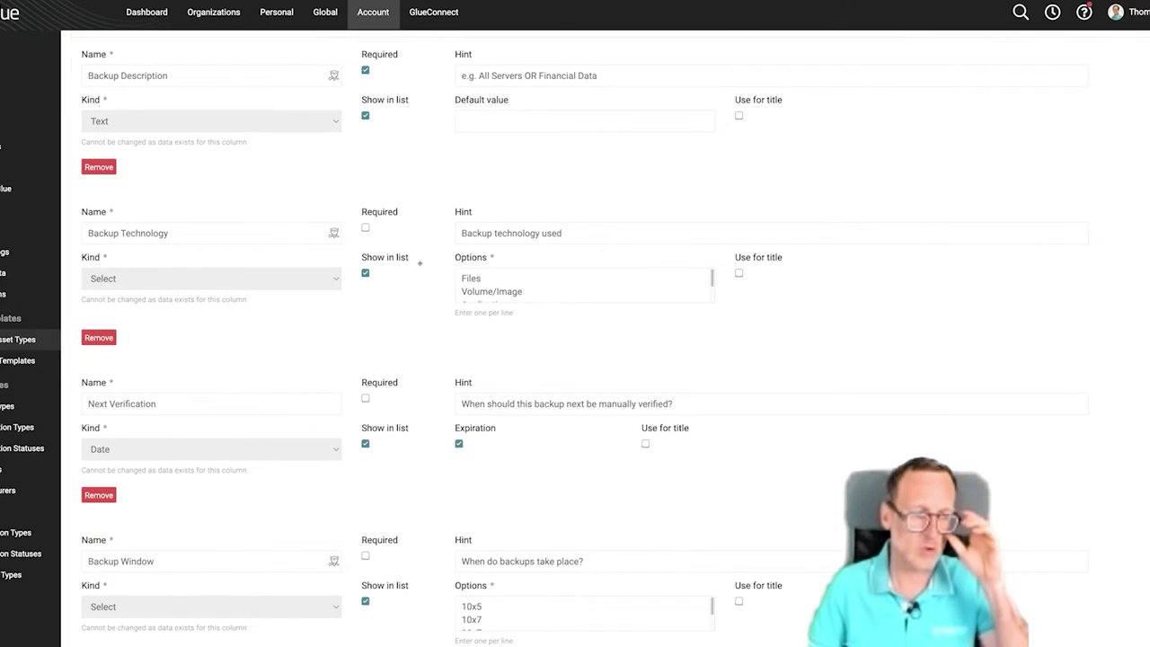
{"action": "scroll", "coordinate": [413, 267], "scroll_direction": "down", "scroll_amount": 1}
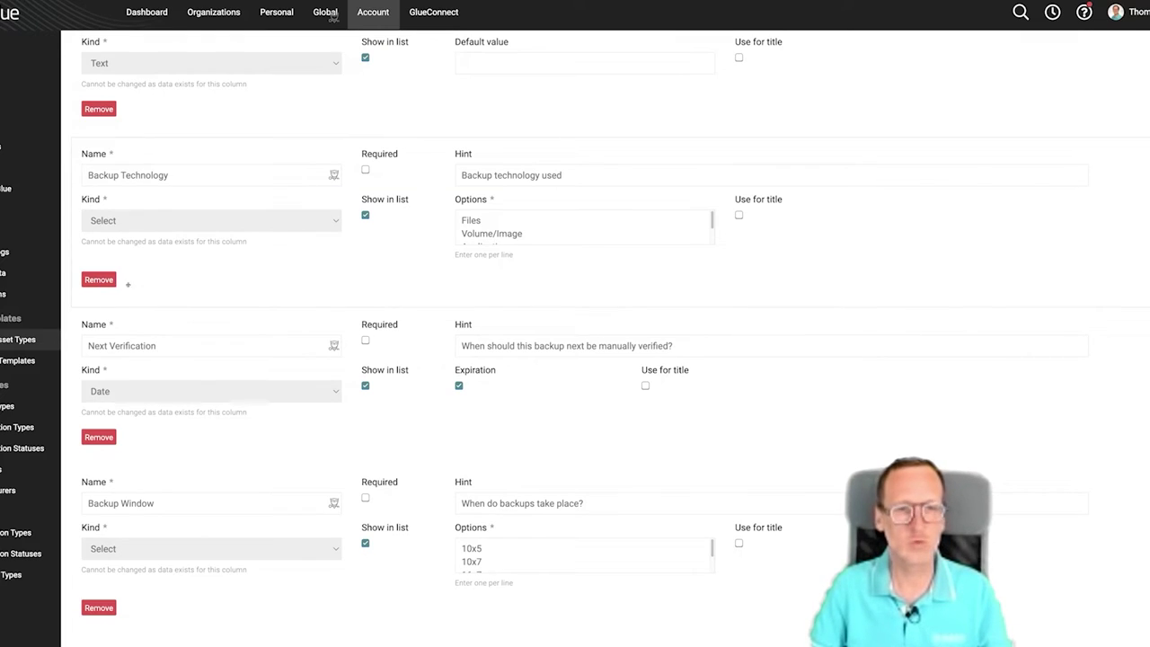
{"action": "scroll", "coordinate": [429, 262], "scroll_direction": "down", "scroll_amount": 1}
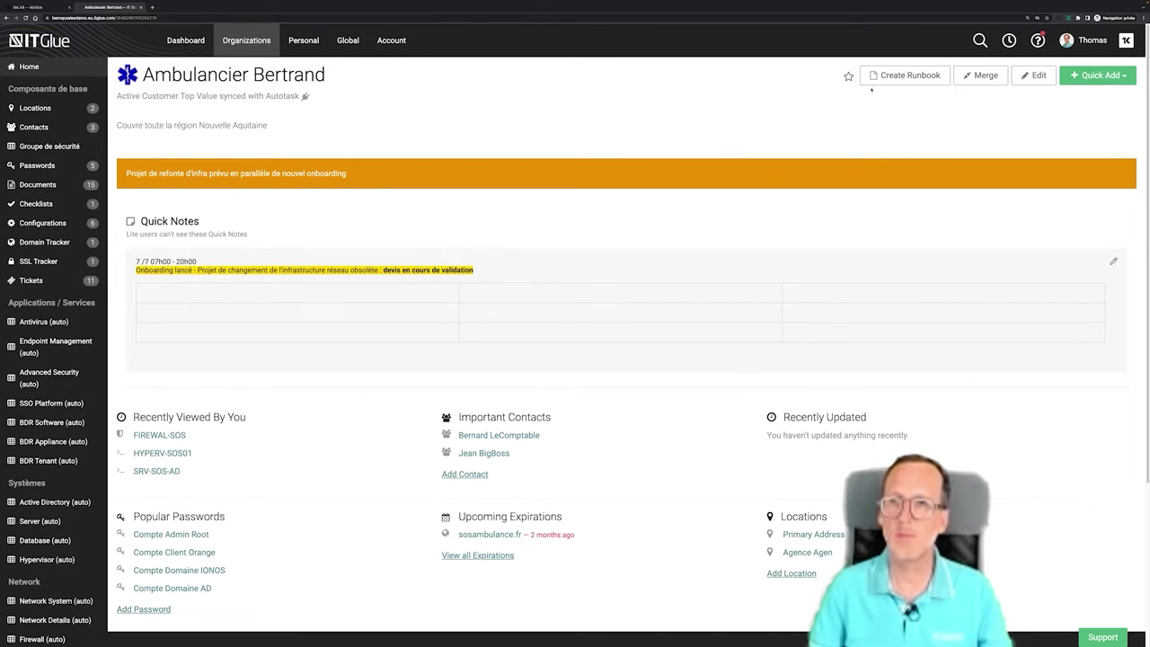
- Create a runbook for Ambulancier Bertrand and look through the Core Assets sections of the runbook PDF, from Locations to Documents
{"action": "left_click", "coordinate": [896, 78]}
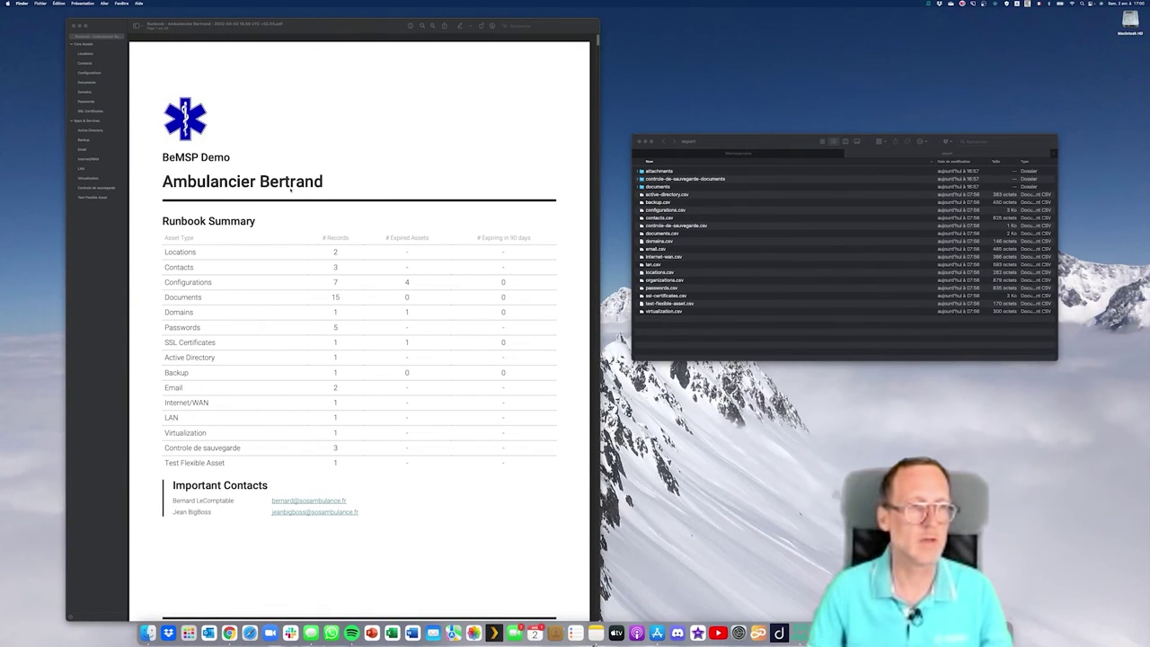
{"action": "left_click", "coordinate": [216, 151]}
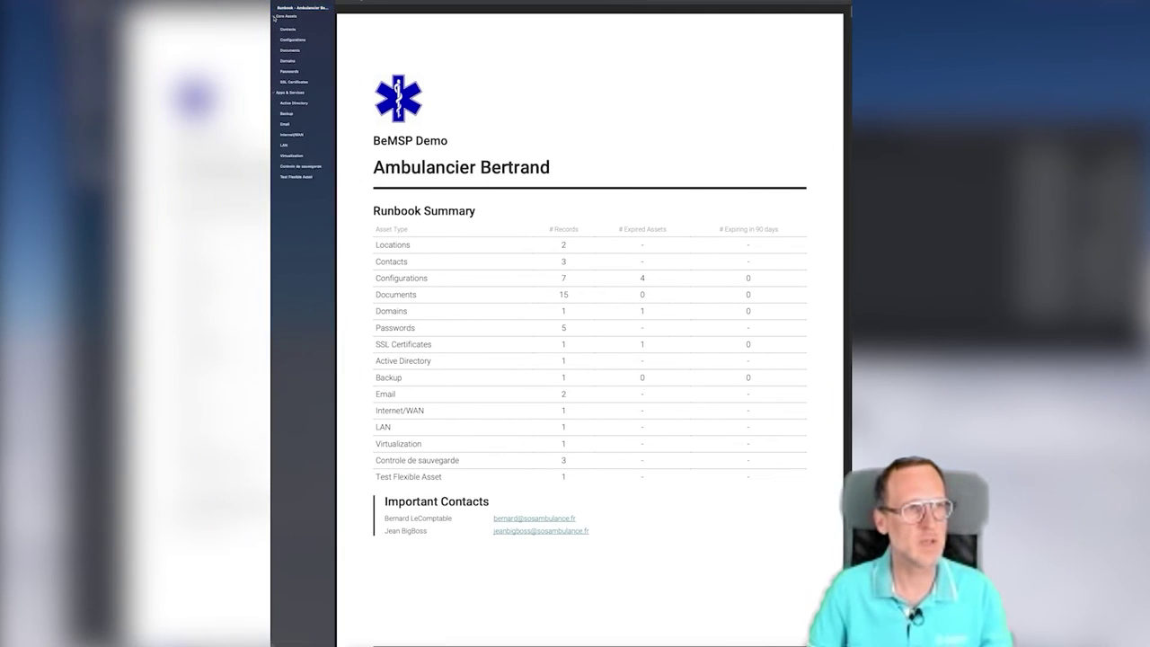
{"action": "left_click", "coordinate": [288, 27]}
{"action": "left_click", "coordinate": [288, 37]}
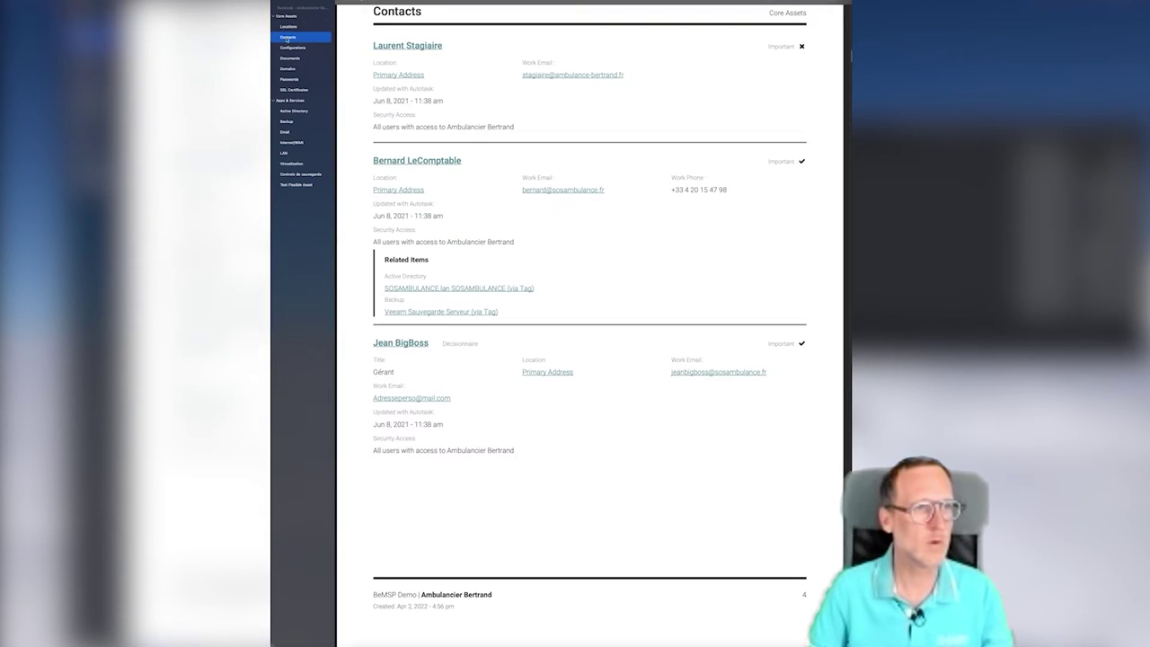
{"action": "left_click", "coordinate": [289, 47]}
{"action": "left_click", "coordinate": [289, 58]}
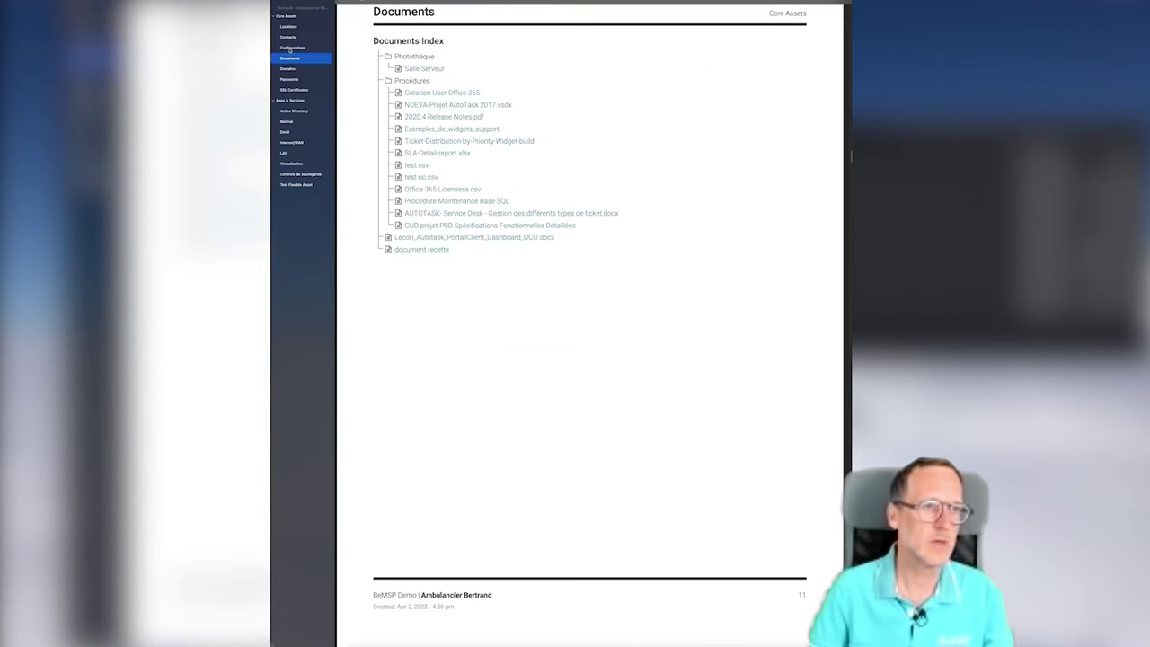
{"action": "scroll", "coordinate": [488, 197], "scroll_direction": "down", "scroll_amount": 10}
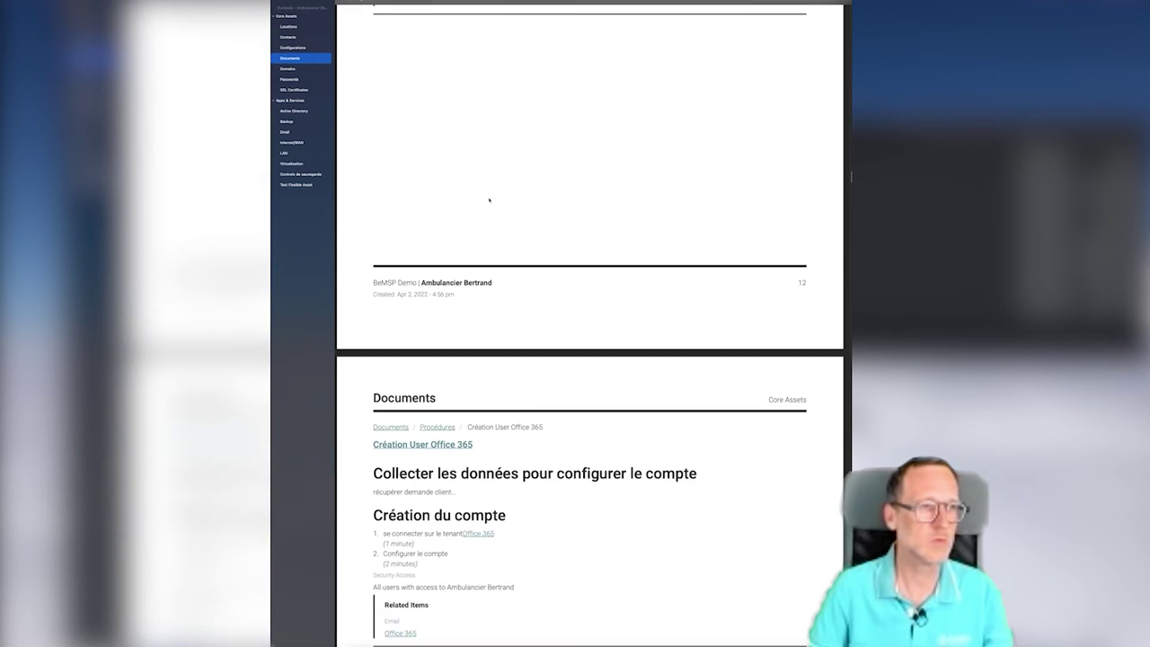
- Look through the runbook's Apps & Services sections, from Active Directory and Backup through Internet/WAN to Virtualization
{"action": "left_click", "coordinate": [295, 111]}
{"action": "left_click", "coordinate": [287, 121]}
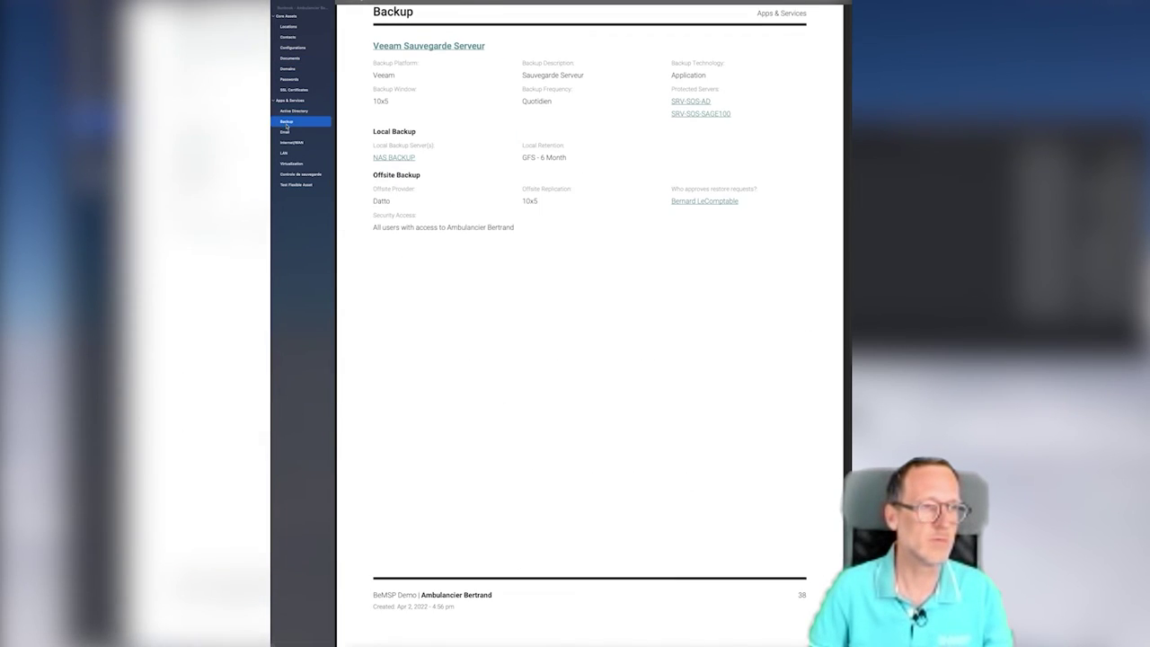
{"action": "left_click", "coordinate": [285, 133]}
{"action": "left_click", "coordinate": [288, 143]}
{"action": "scroll", "coordinate": [503, 157], "scroll_direction": "down", "scroll_amount": 10}
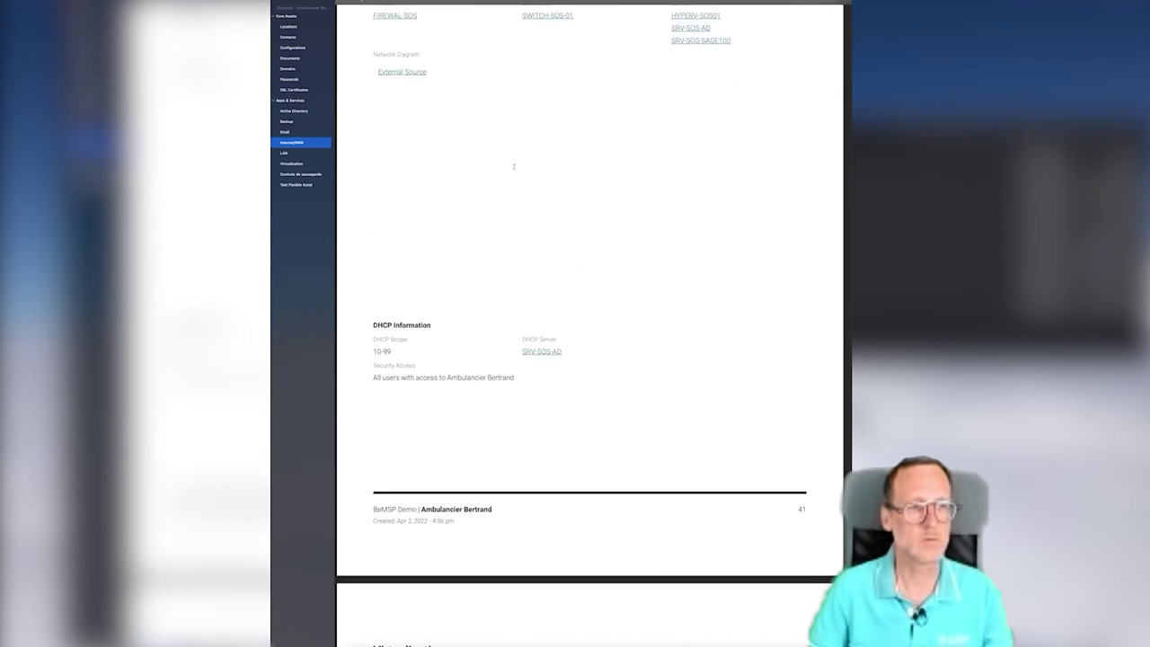
{"action": "scroll", "coordinate": [514, 167], "scroll_direction": "down", "scroll_amount": 8}
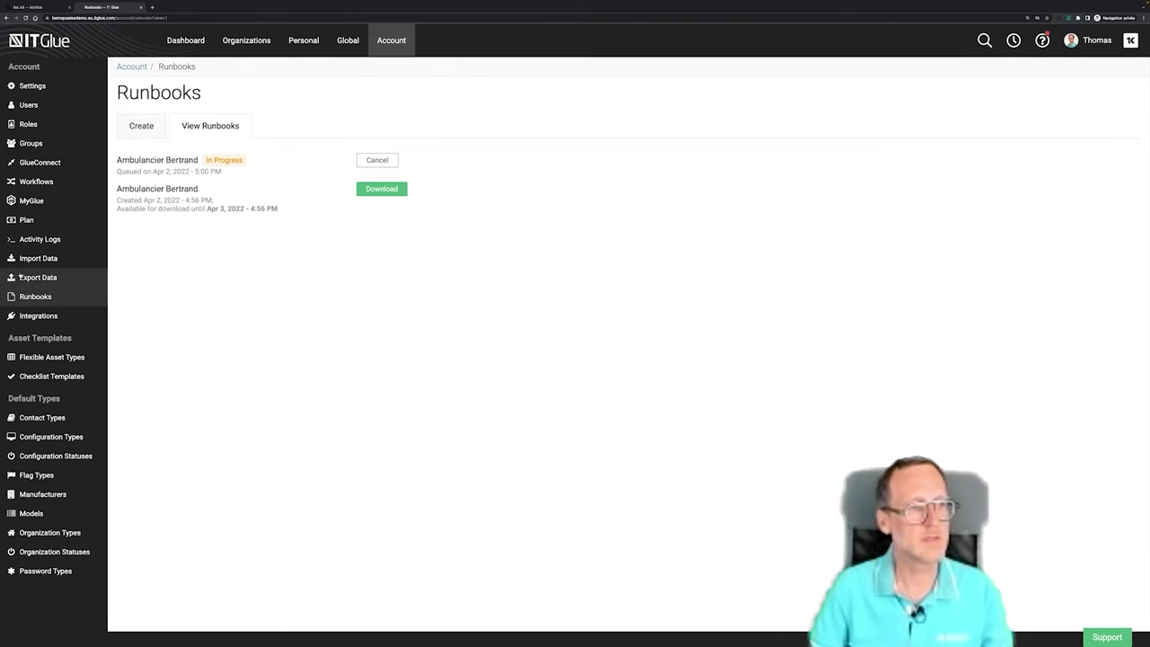
- Set up a manual data export limited to the organization Ambulancier Bertrand
{"action": "left_click", "coordinate": [27, 278]}
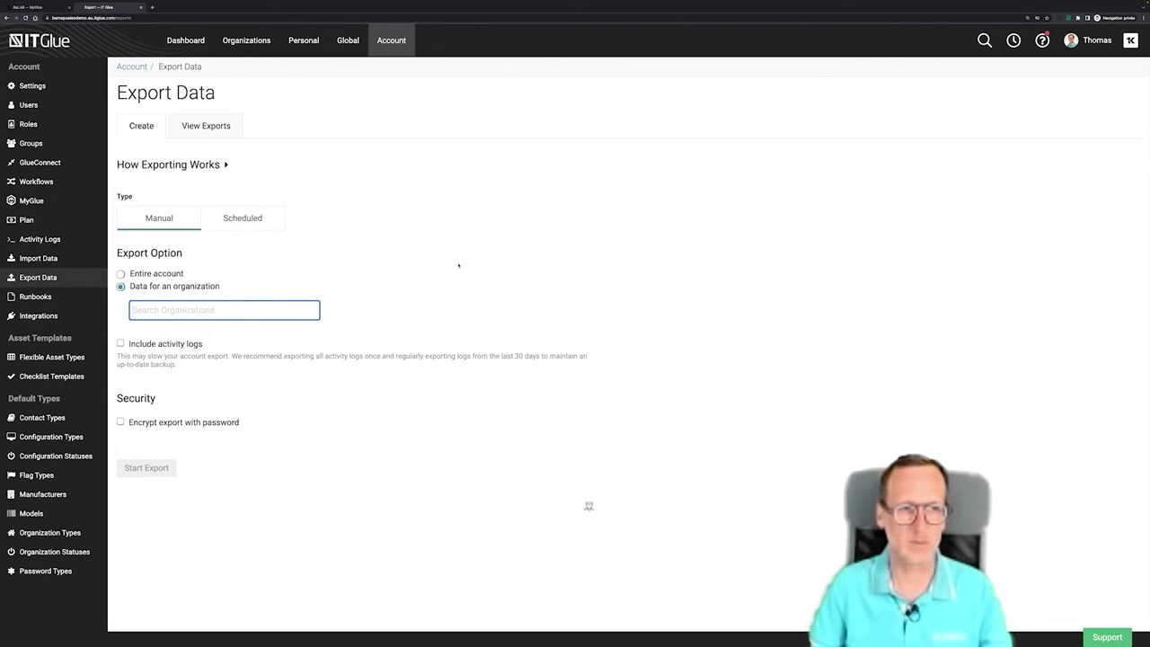
{"action": "left_click", "coordinate": [243, 218]}
{"action": "left_click", "coordinate": [160, 220]}
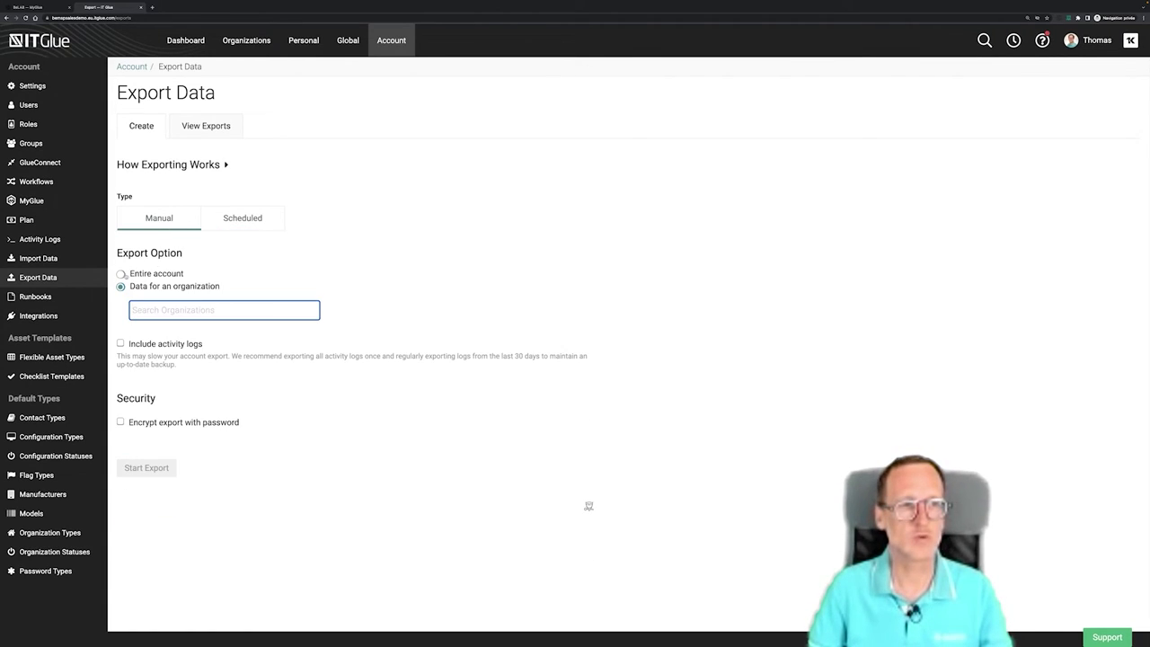
{"action": "left_click", "coordinate": [121, 274]}
{"action": "left_click", "coordinate": [121, 287]}
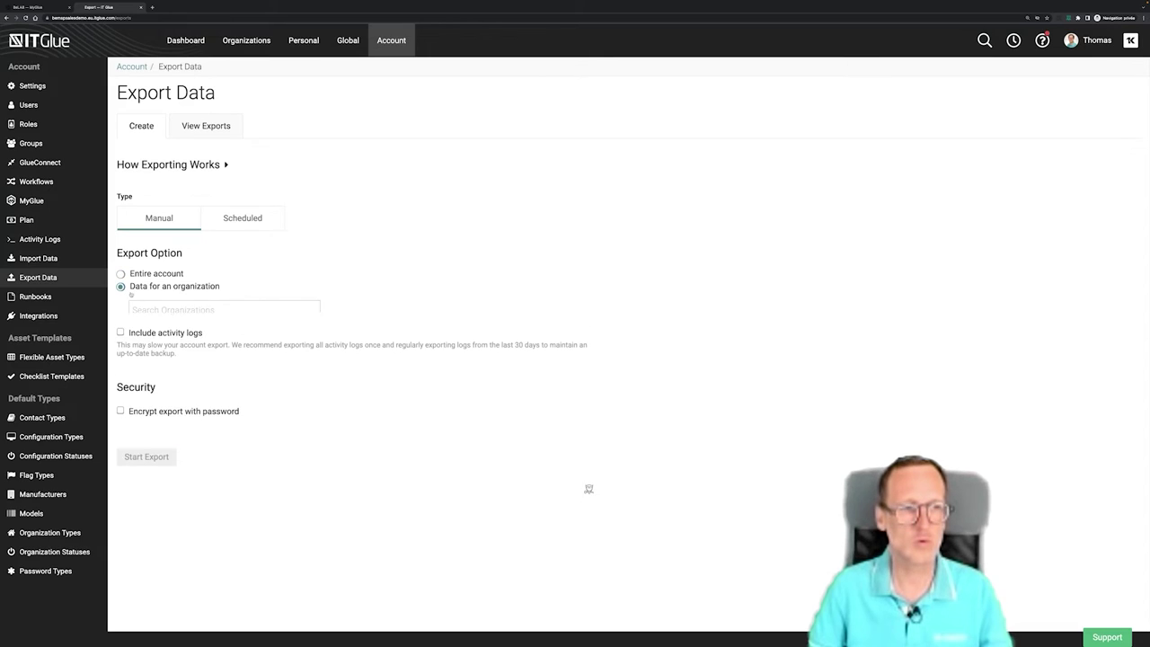
{"action": "type", "text": "amb"}
{"action": "left_click", "coordinate": [166, 330]}
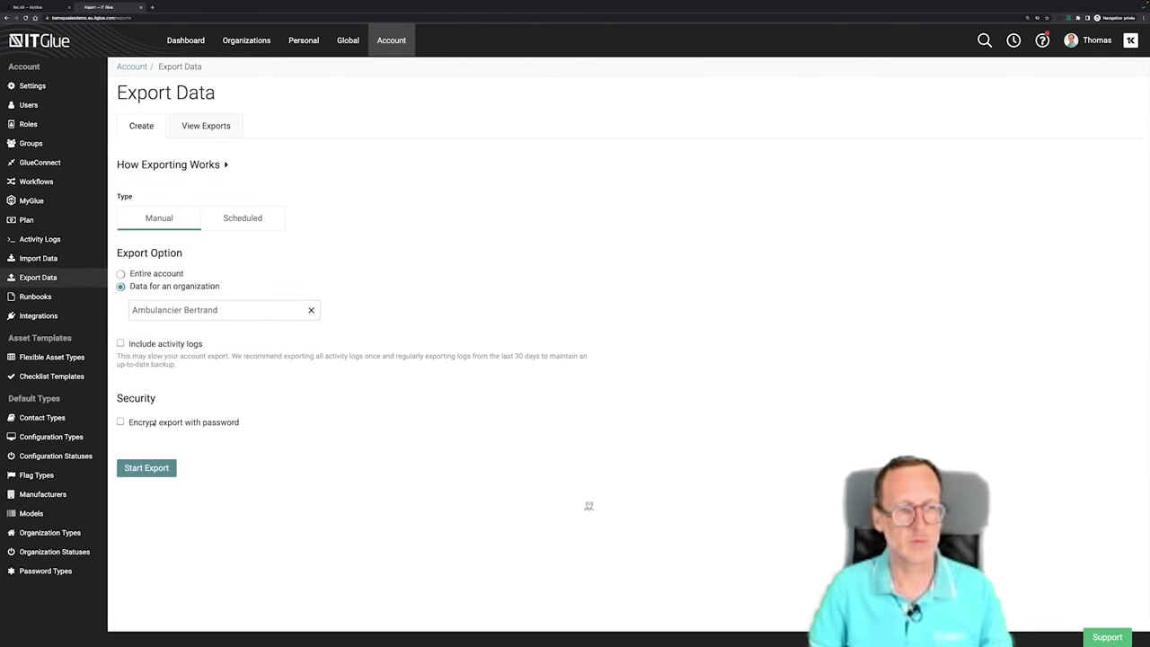
- View the export's password encryption option, turn it off again and start the export
{"action": "left_click", "coordinate": [120, 421]}
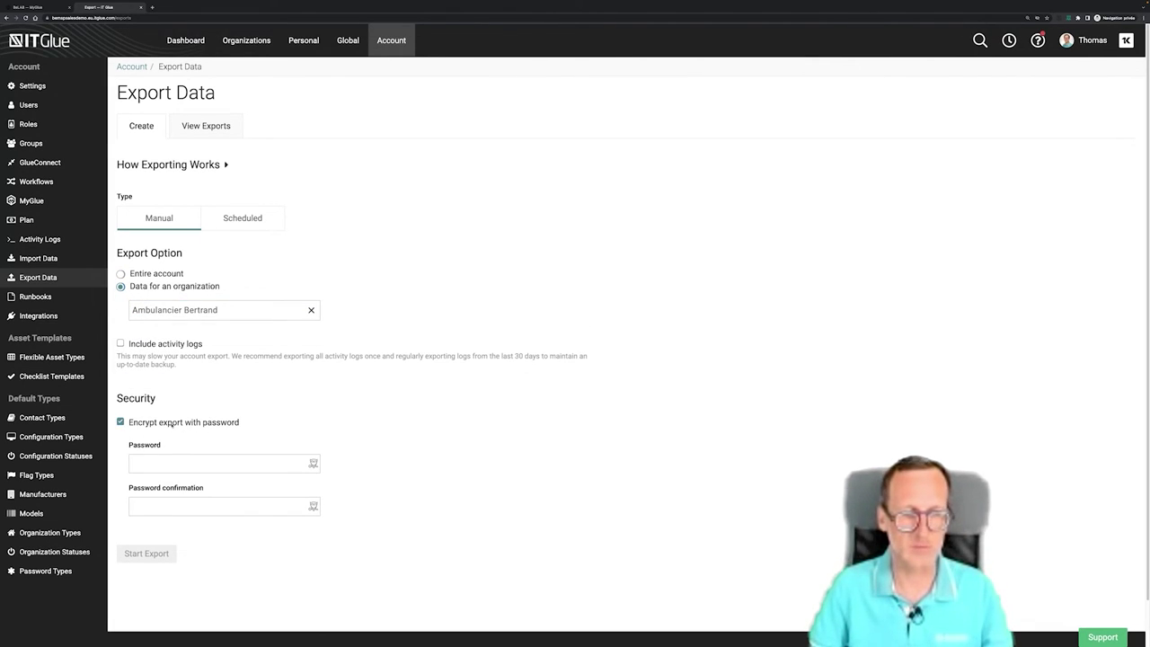
{"action": "left_click", "coordinate": [171, 423]}
{"action": "left_click", "coordinate": [147, 464]}
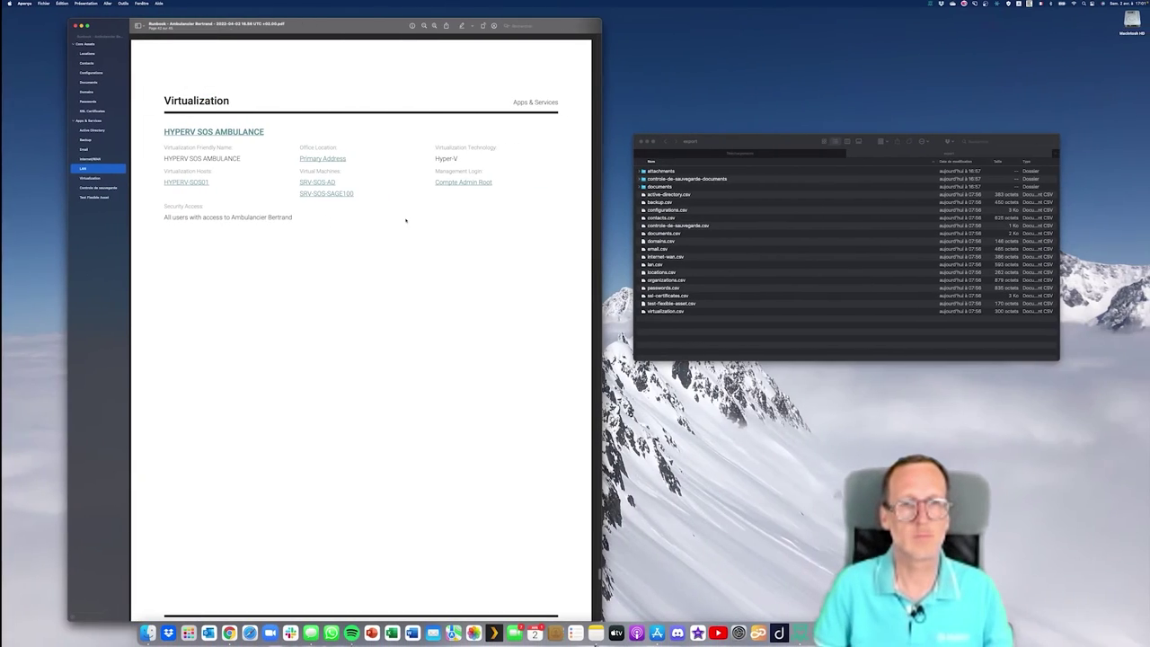
- Switch to the export folder in Finder, move its window over the runbook and go through the CSV files from active-directory.csv to locations.csv
{"action": "left_click_drag", "start_coordinate": [704, 143], "coordinate": [470, 129]}
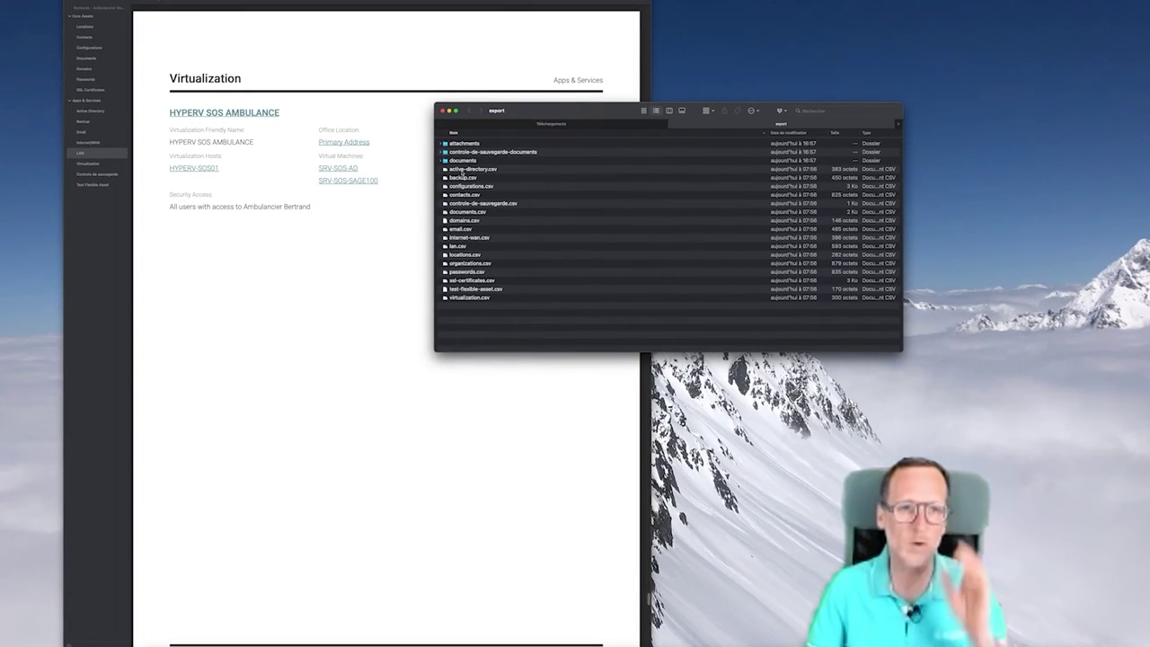
{"action": "left_click", "coordinate": [461, 169]}
{"action": "left_click", "coordinate": [462, 177]}
{"action": "left_click", "coordinate": [463, 186]}
{"action": "left_click", "coordinate": [463, 194]}
{"action": "left_click", "coordinate": [463, 203]}
{"action": "left_click", "coordinate": [463, 212]}
{"action": "left_click", "coordinate": [463, 220]}
{"action": "left_click", "coordinate": [463, 229]}
{"action": "left_click", "coordinate": [467, 237]}
{"action": "left_click", "coordinate": [459, 246]}
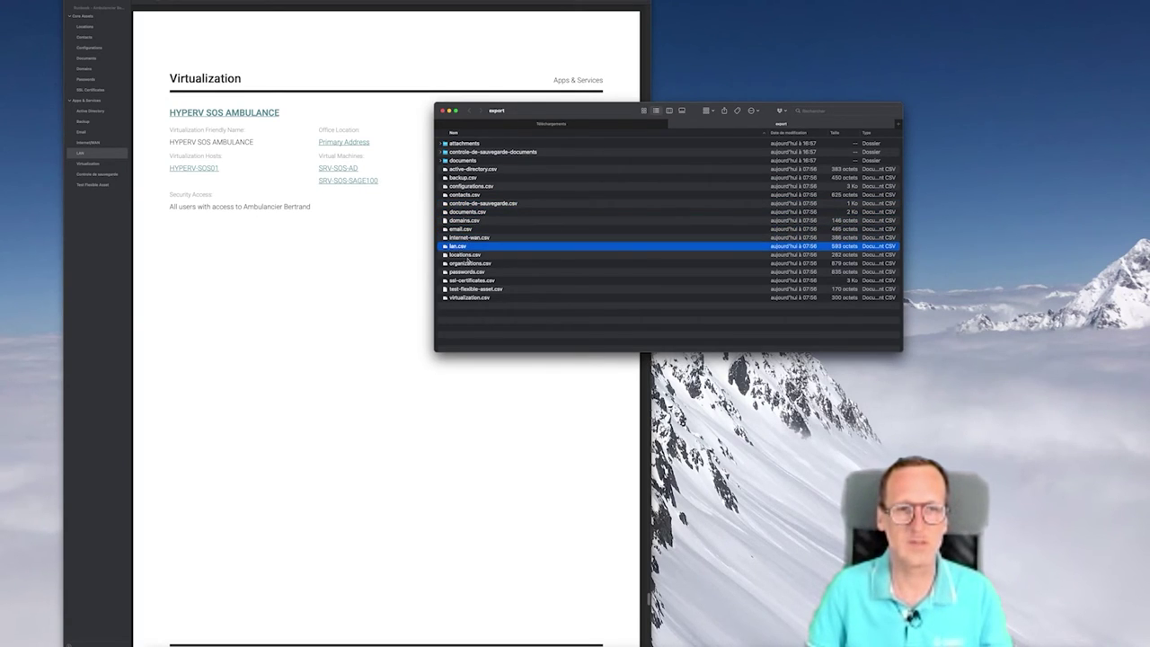
{"action": "left_click", "coordinate": [466, 255]}
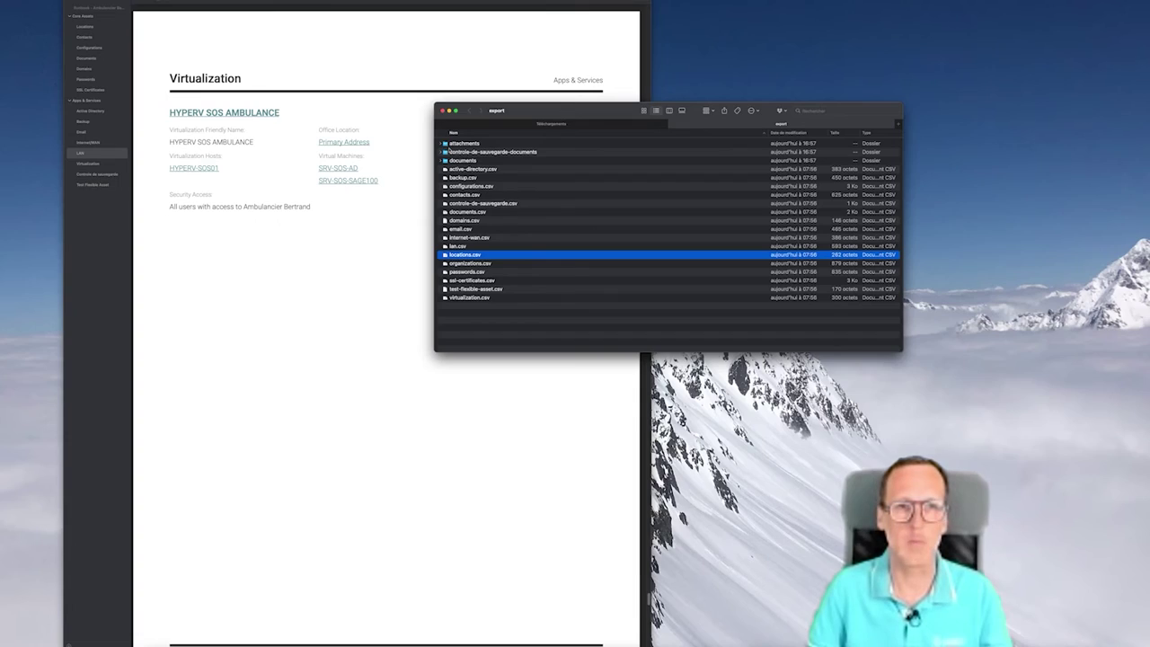